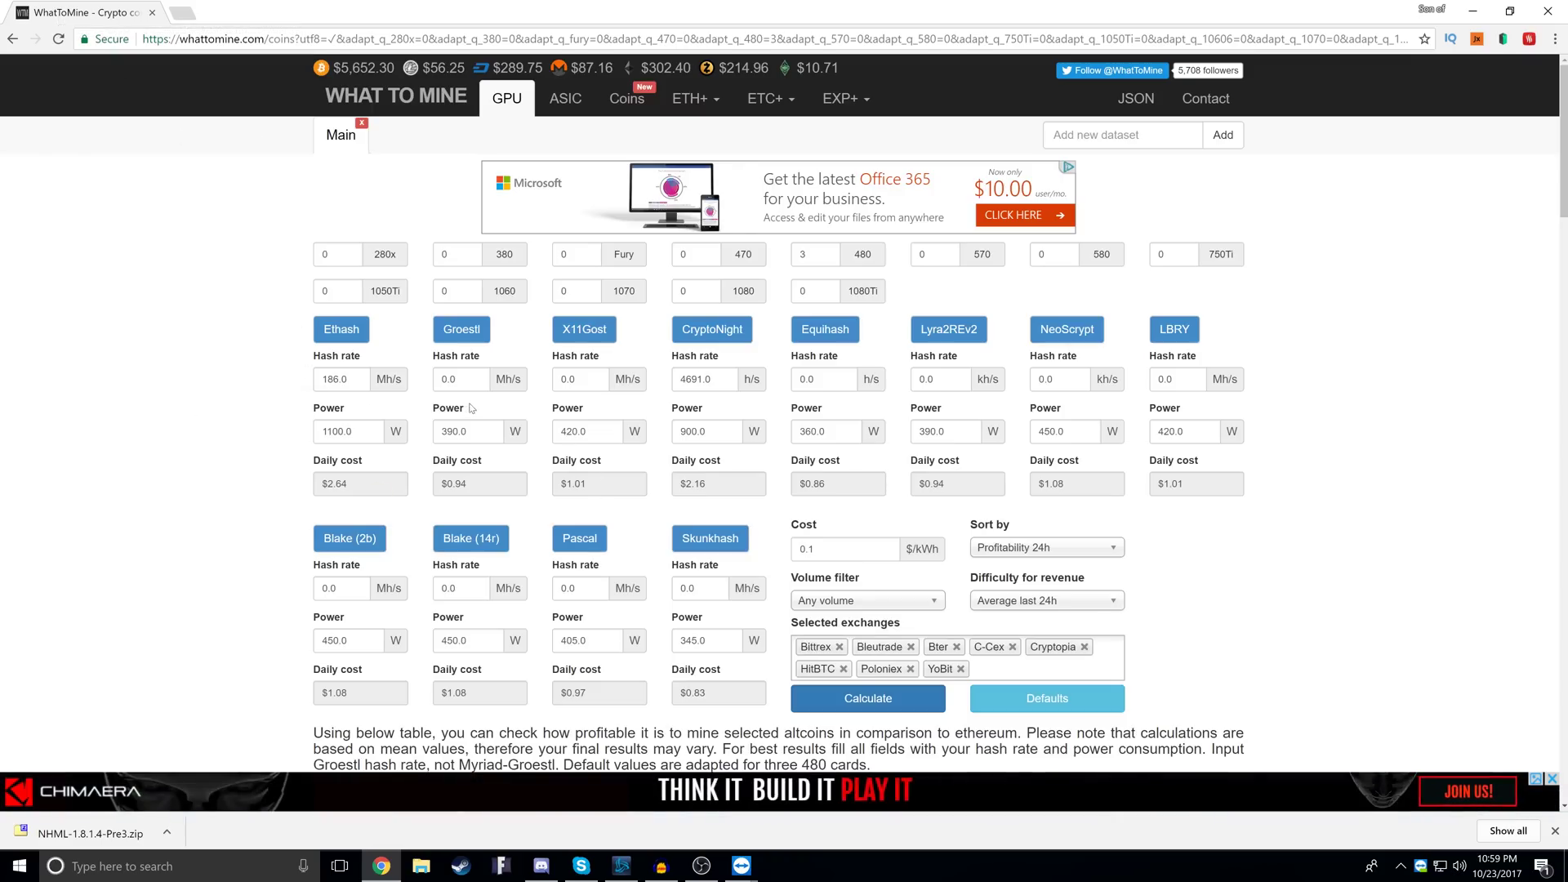
{"action": "left_click", "coordinate": [341, 379]}
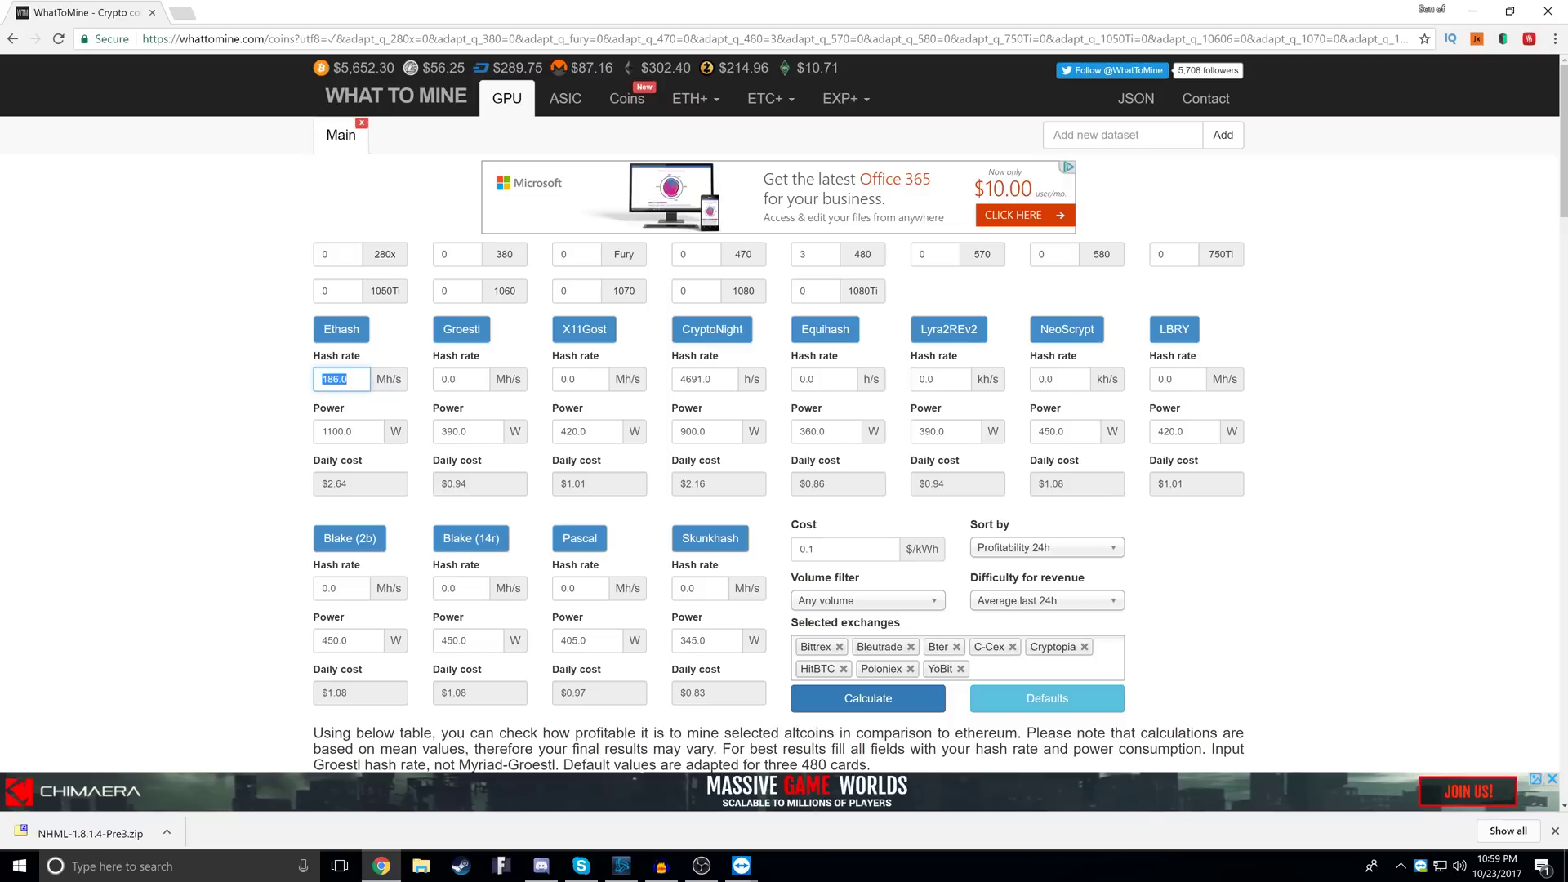
{"action": "key", "text": "Tab"}
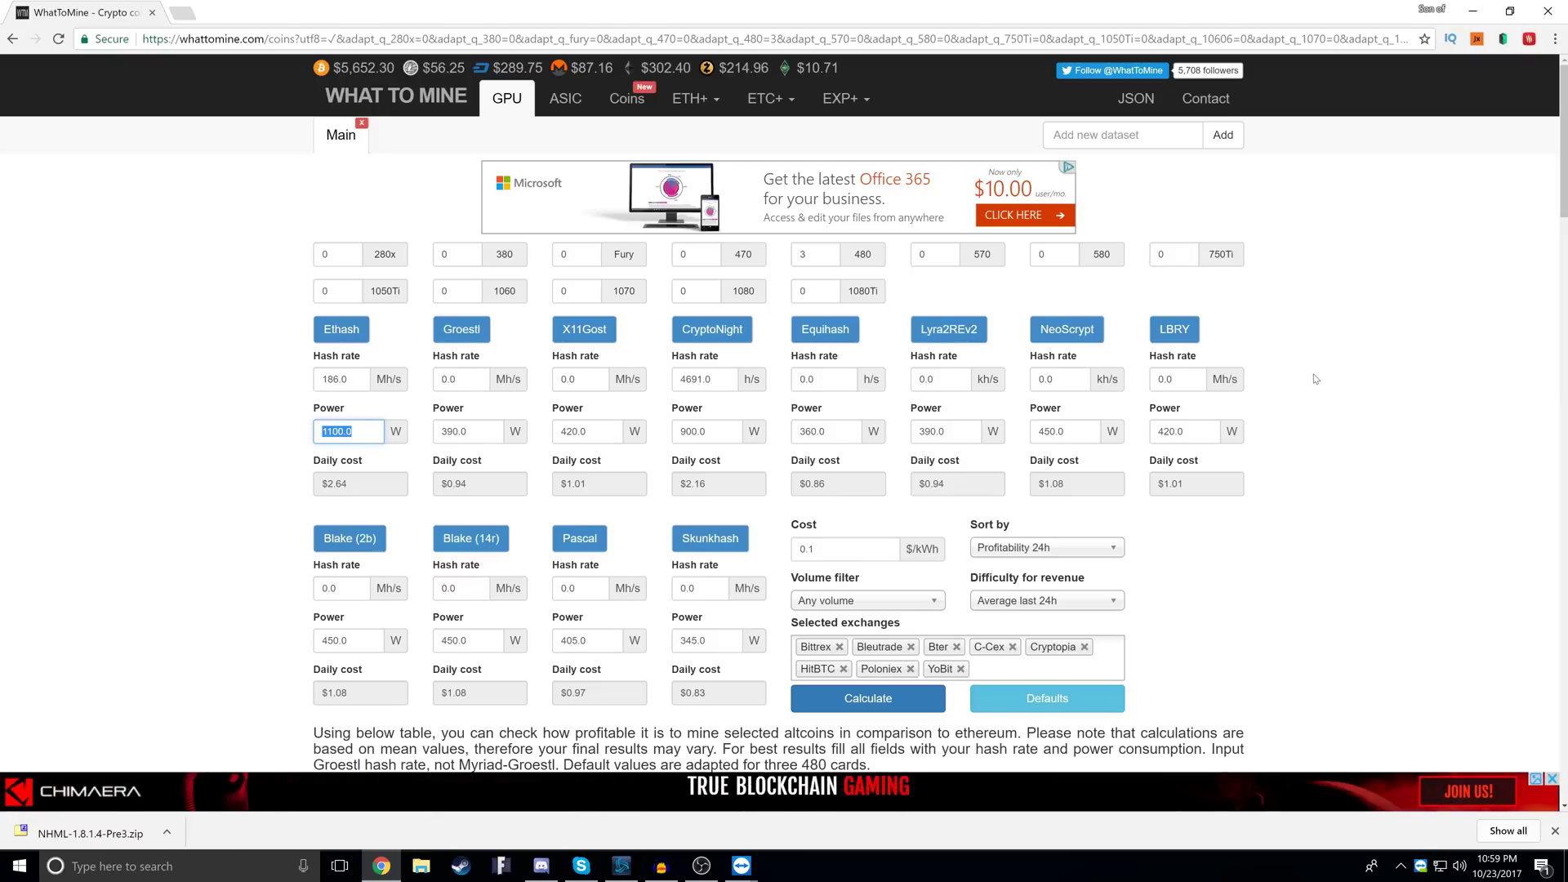
{"action": "left_click", "coordinate": [969, 577]}
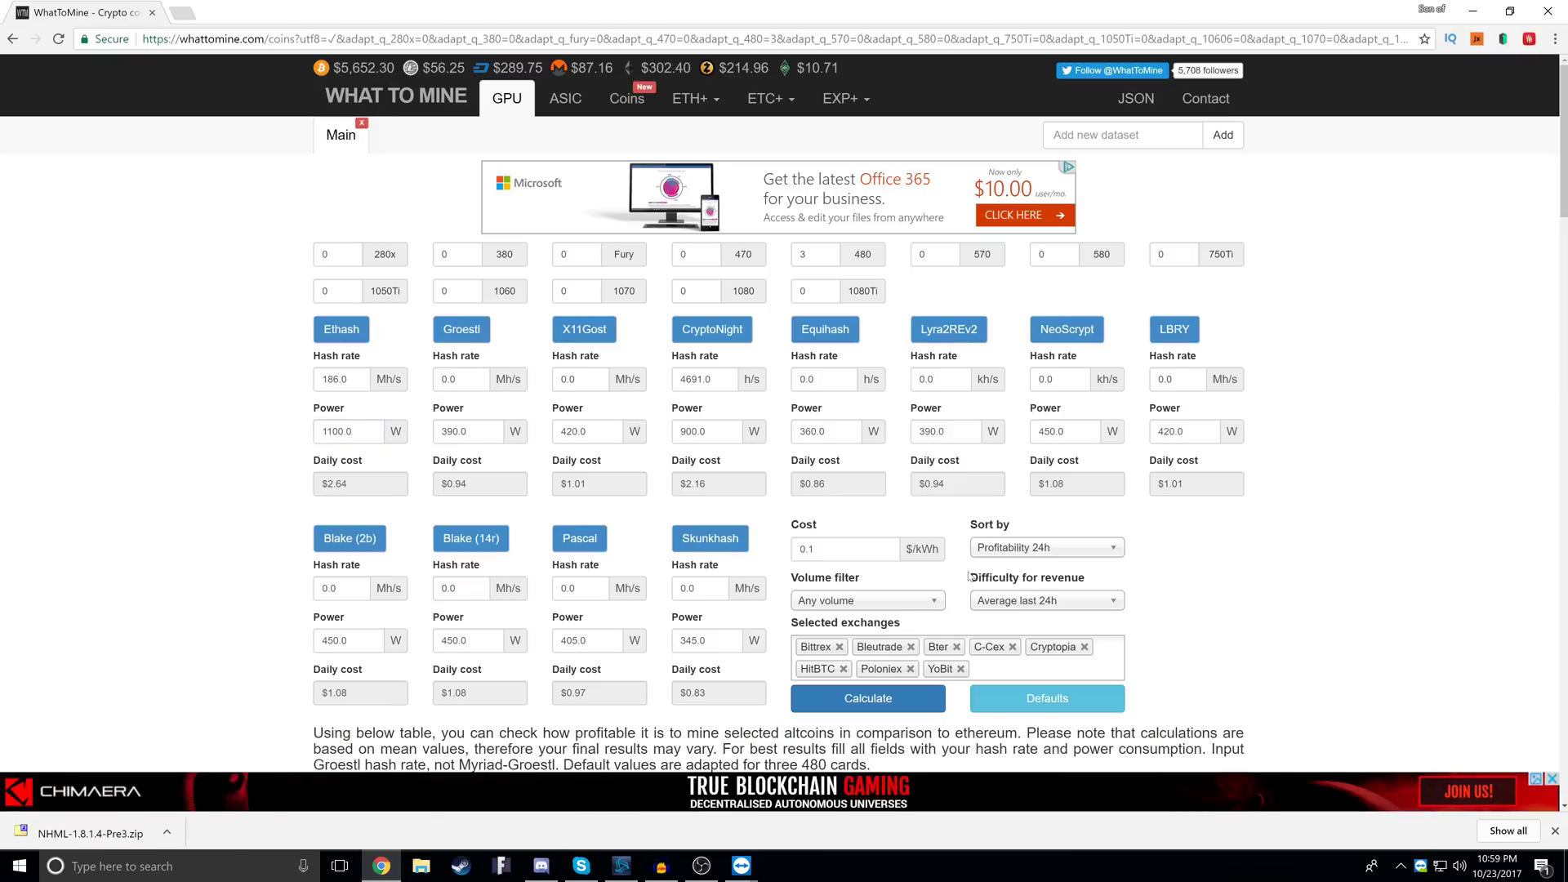
{"action": "left_click", "coordinate": [337, 330]}
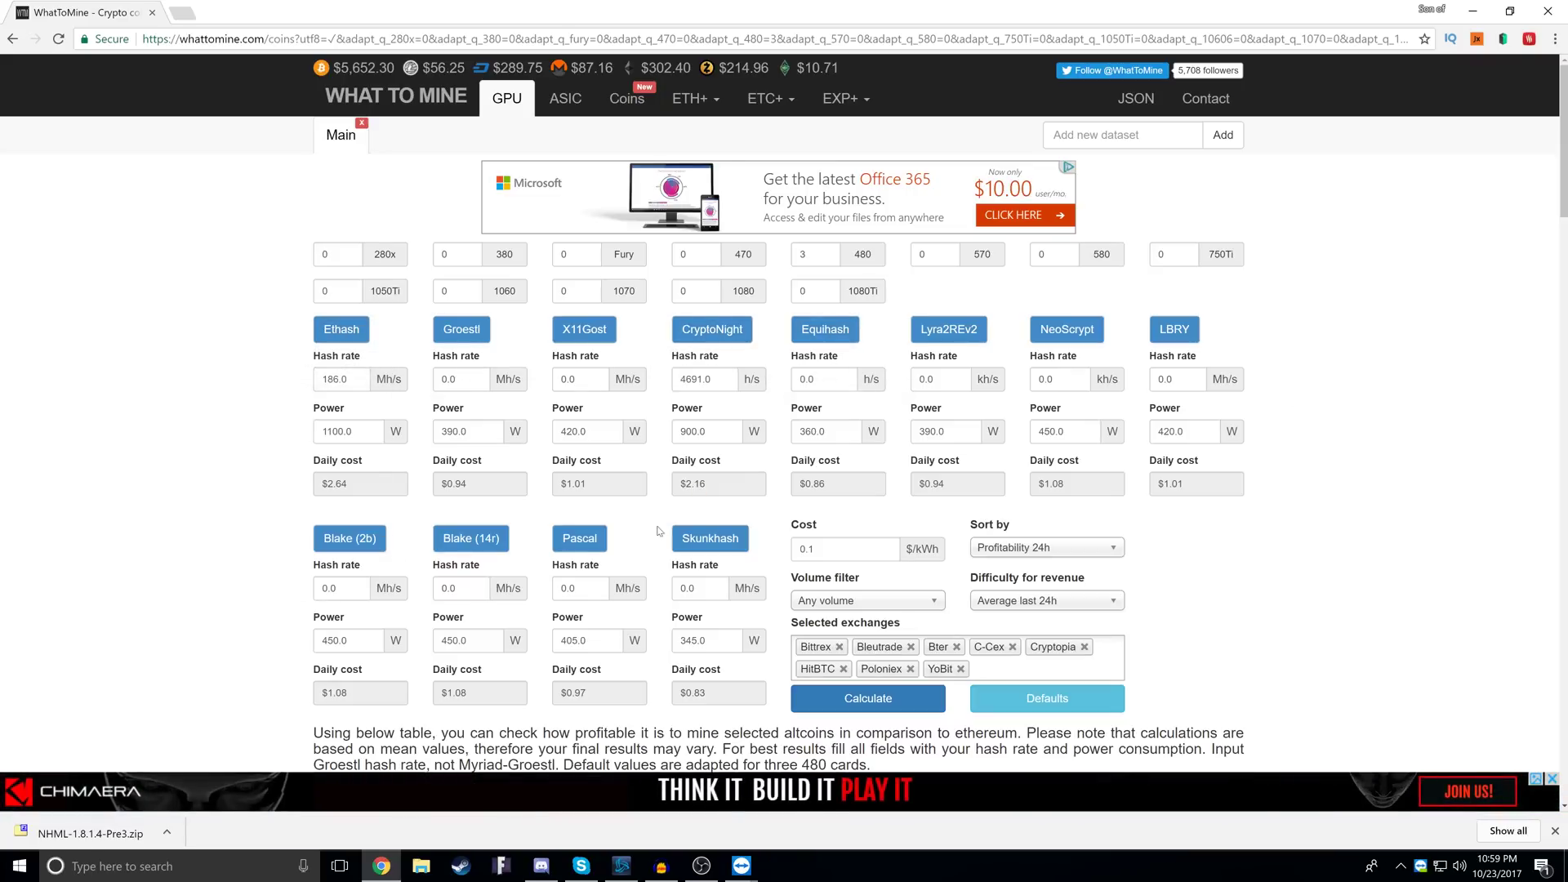
{"action": "scroll", "coordinate": [360, 490], "scroll_direction": "down", "scroll_amount": 7}
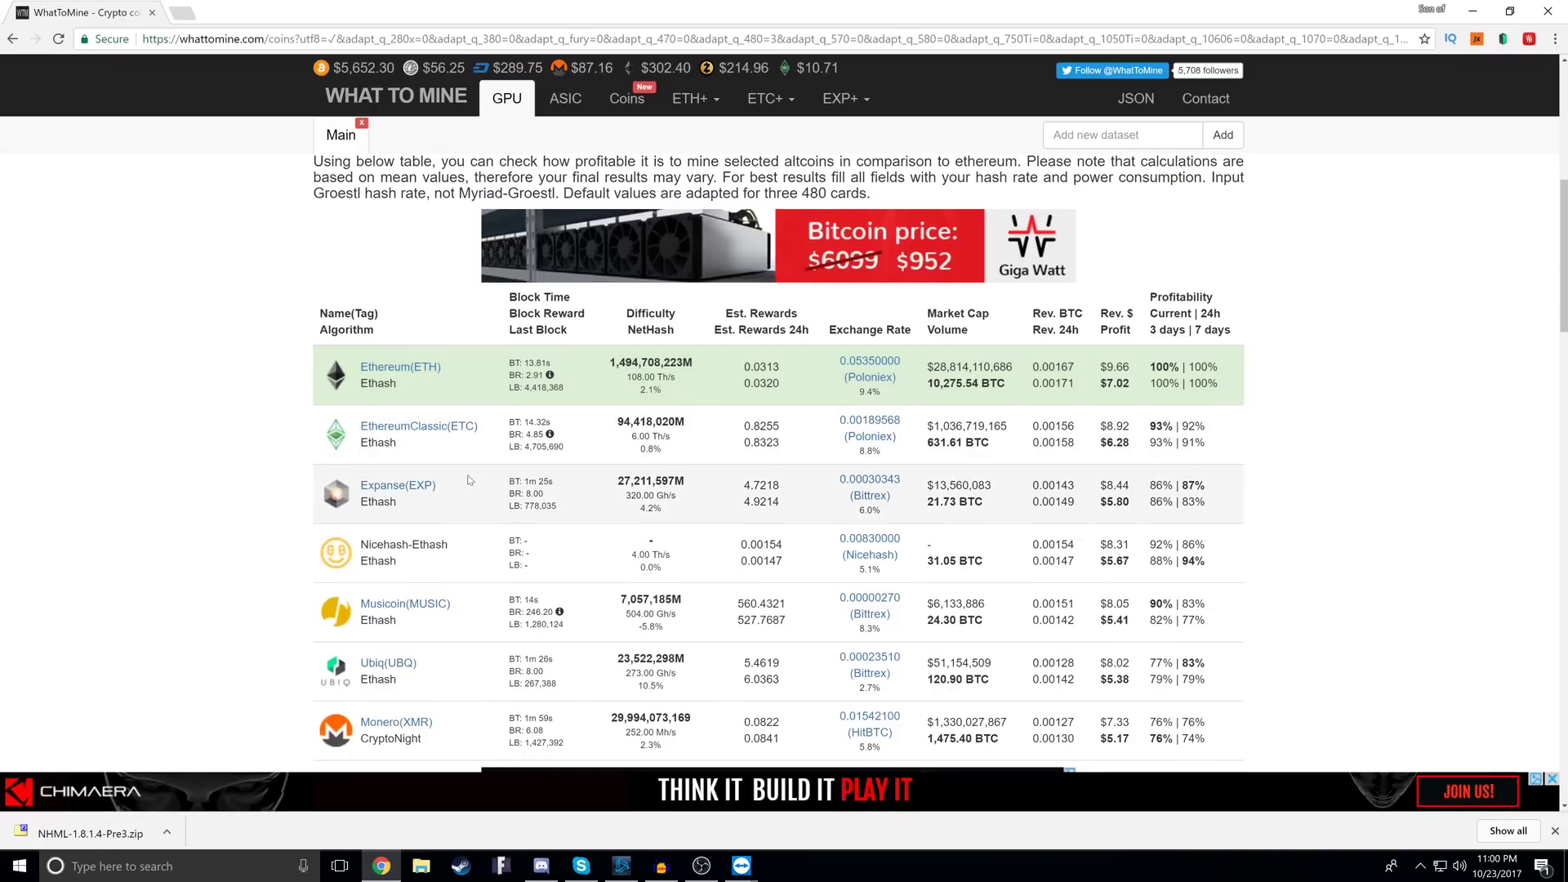
- Restore the default hash rates and wattages, then scan the recalculated ranking, highlighting Zcash's Equihash
{"action": "scroll", "coordinate": [357, 396], "scroll_direction": "up", "scroll_amount": 6}
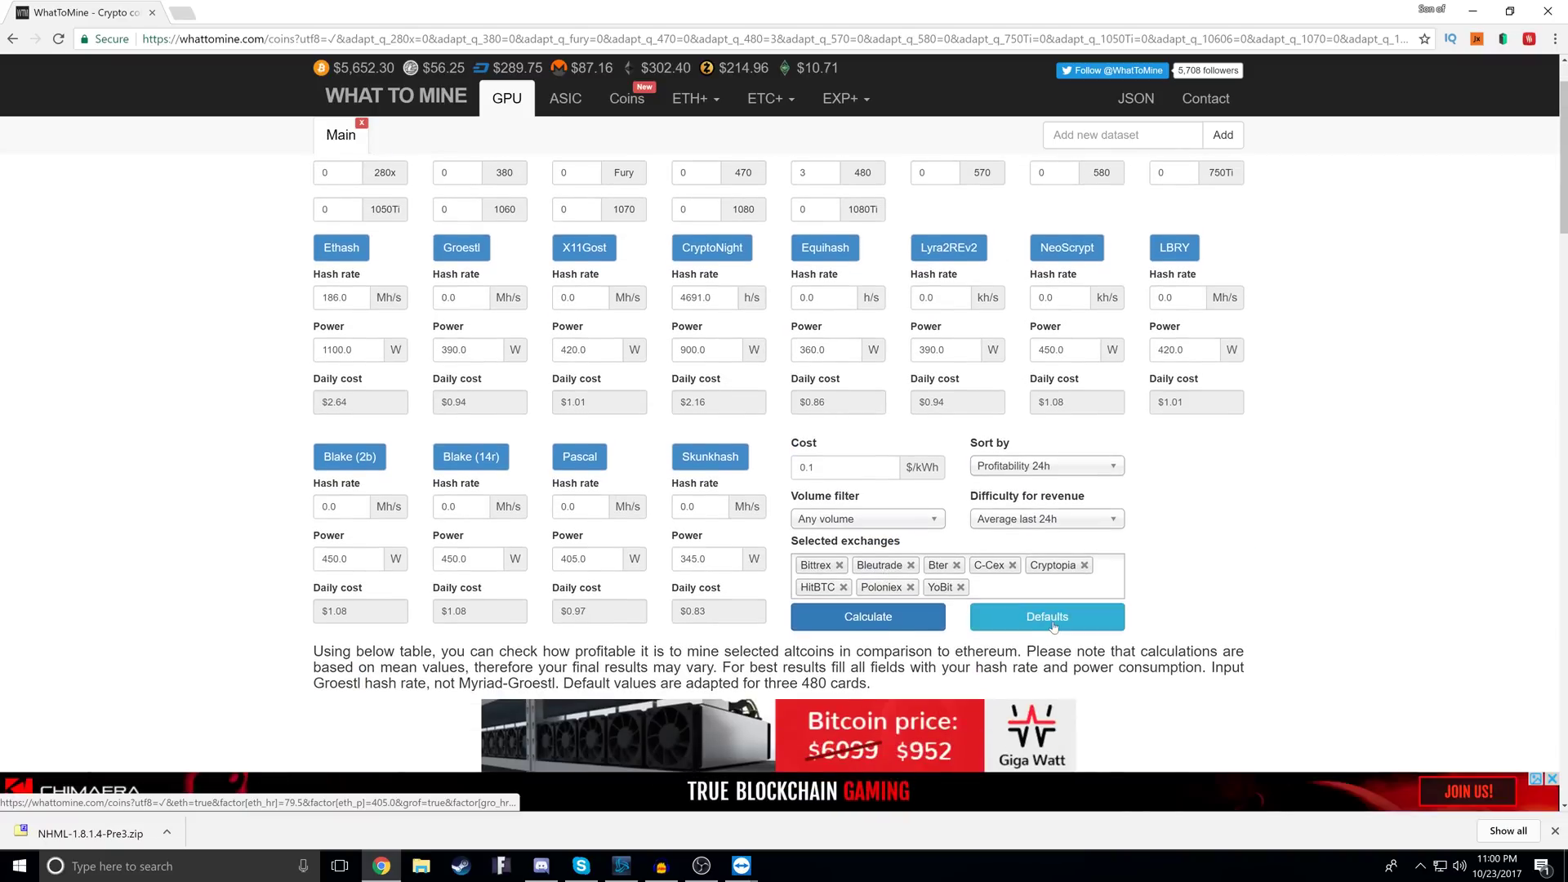
{"action": "left_click", "coordinate": [869, 619]}
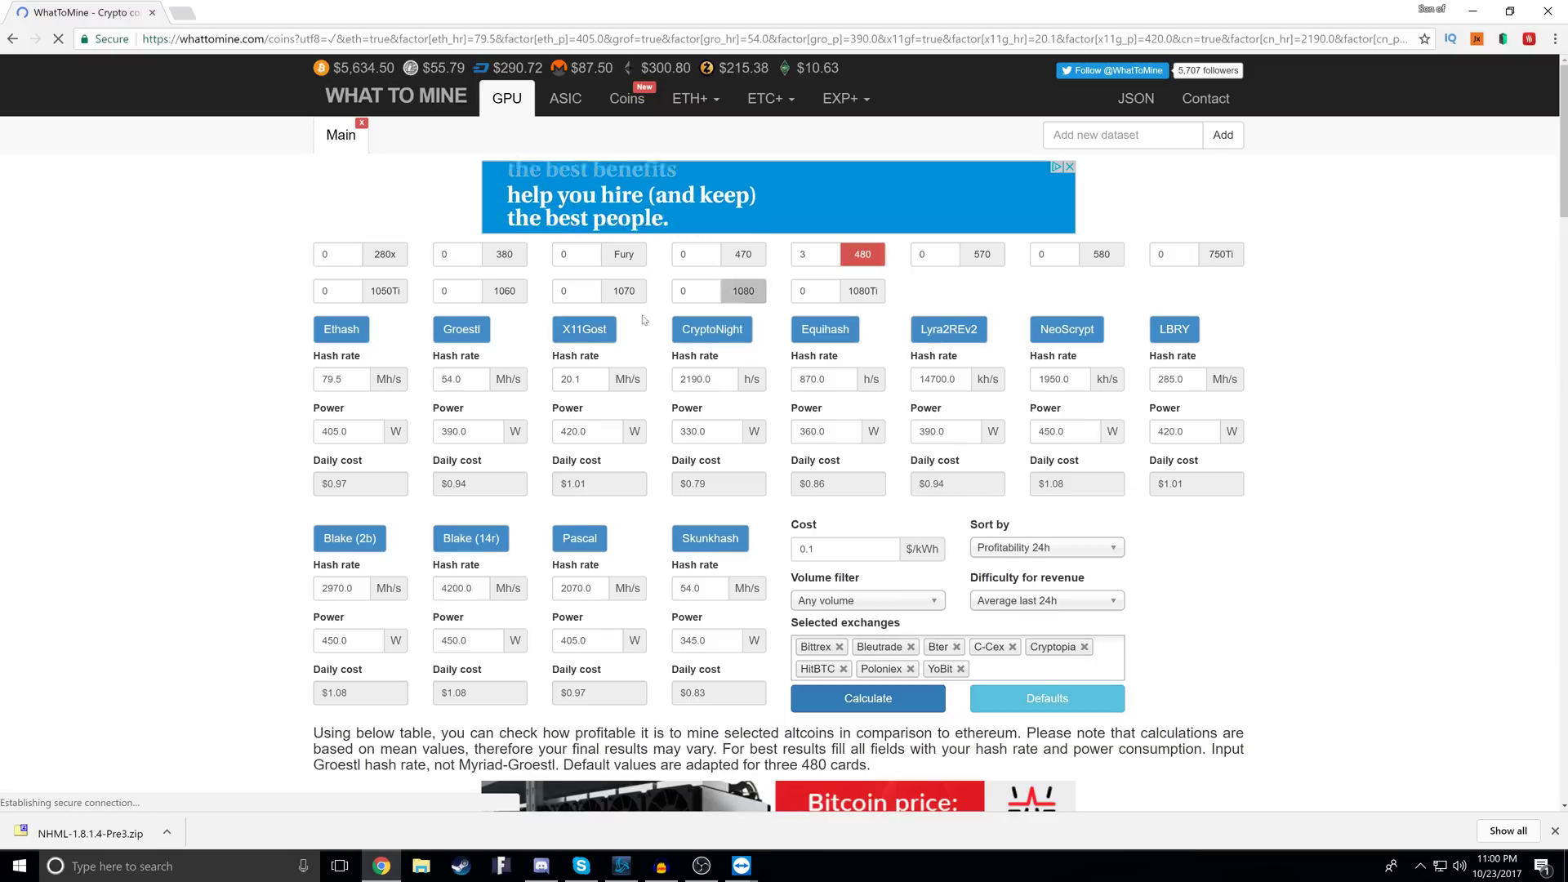
{"action": "scroll", "coordinate": [712, 450], "scroll_direction": "down", "scroll_amount": 8}
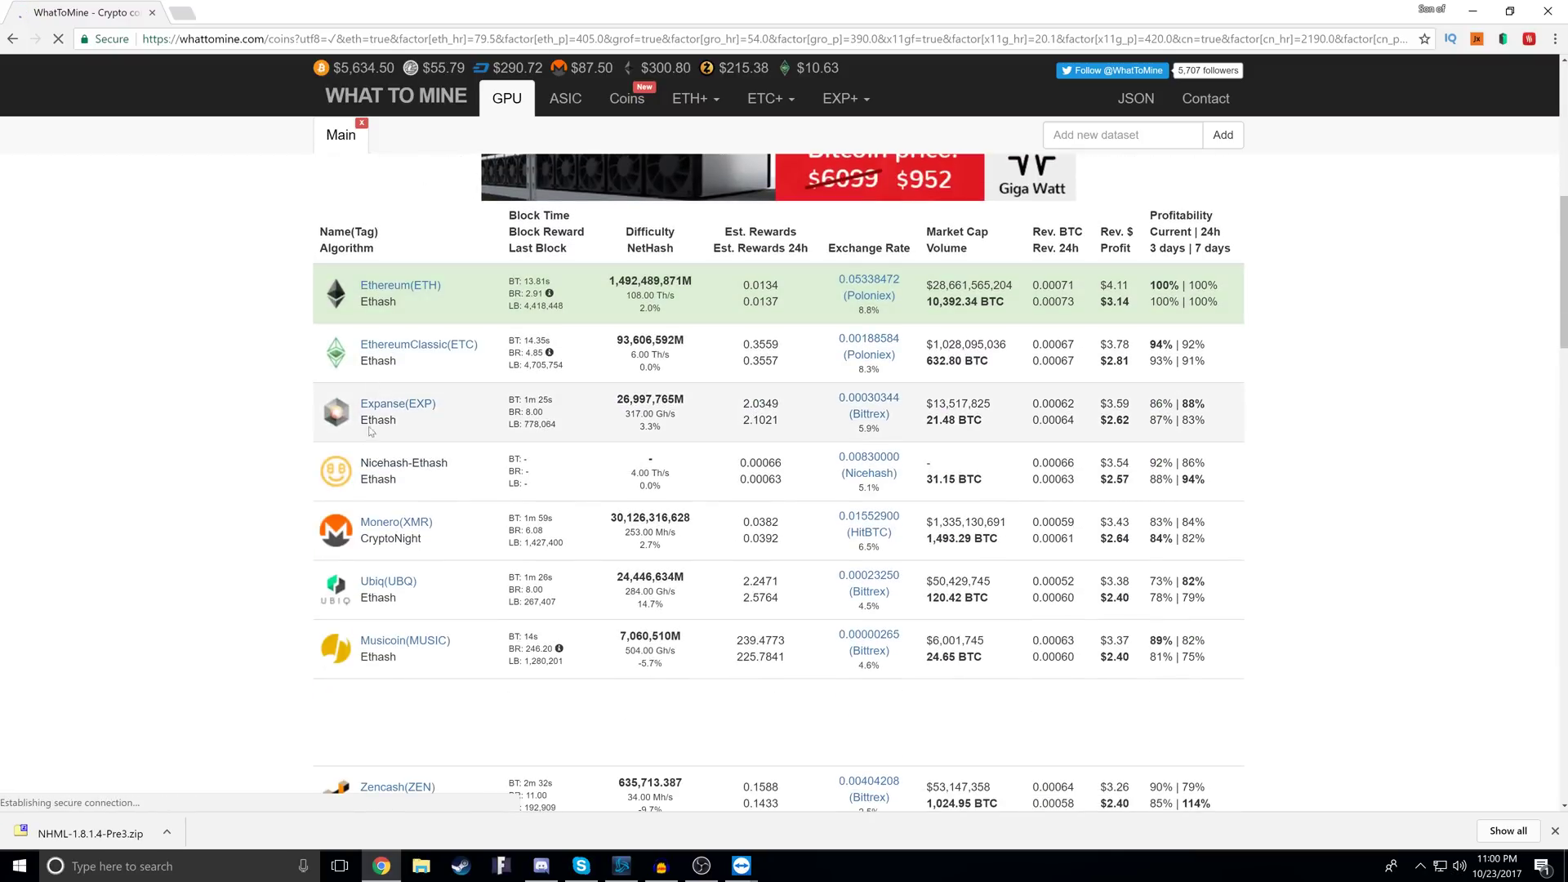
{"action": "scroll", "coordinate": [390, 449], "scroll_direction": "down", "scroll_amount": 1}
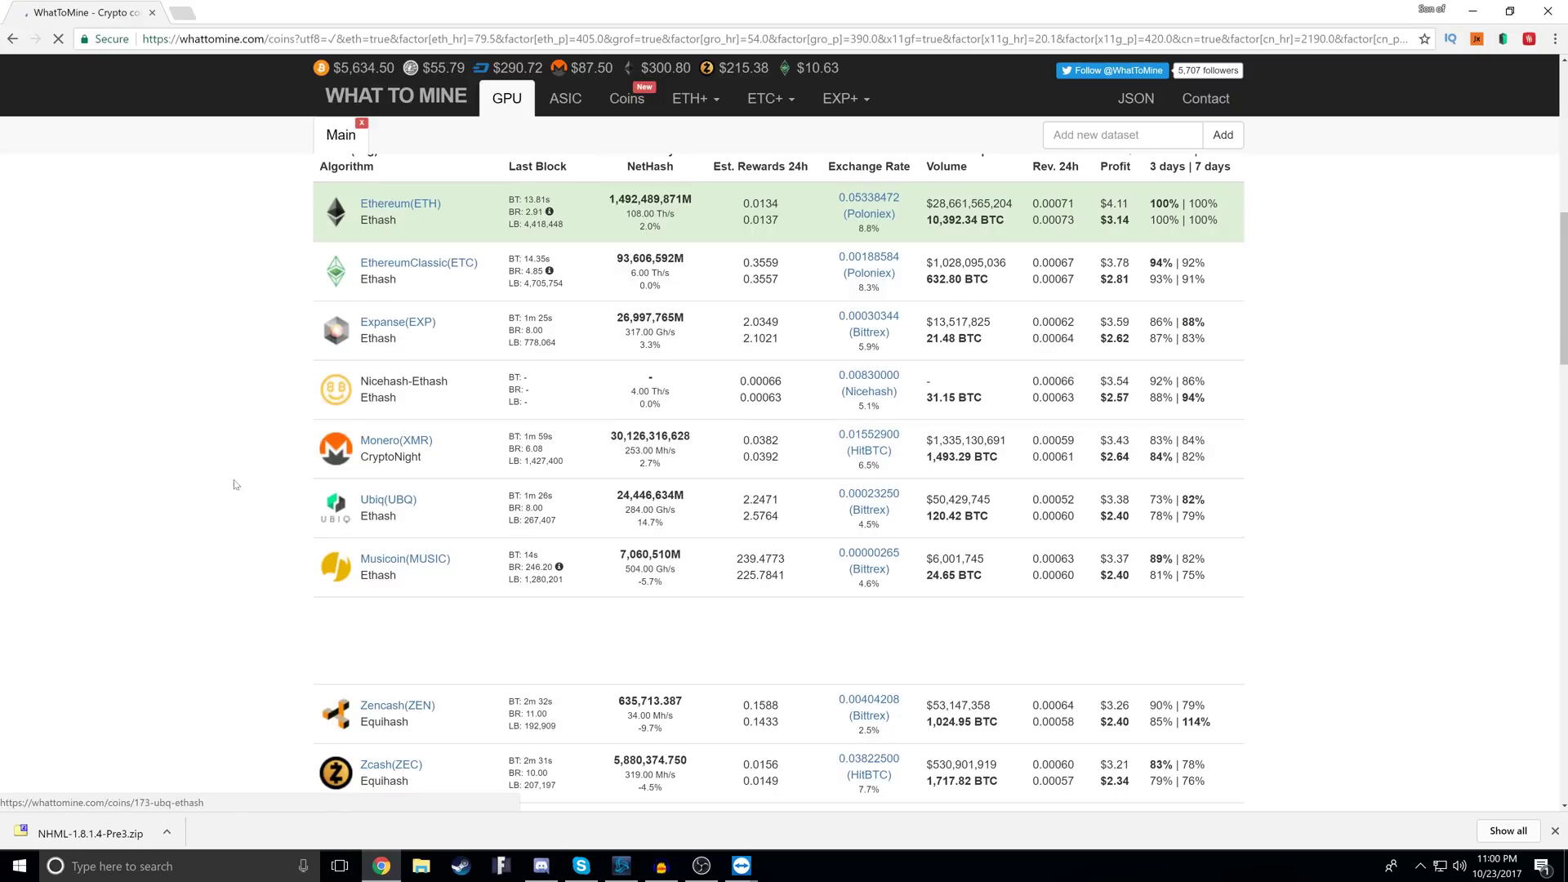
{"action": "scroll", "coordinate": [270, 514], "scroll_direction": "down", "scroll_amount": 2}
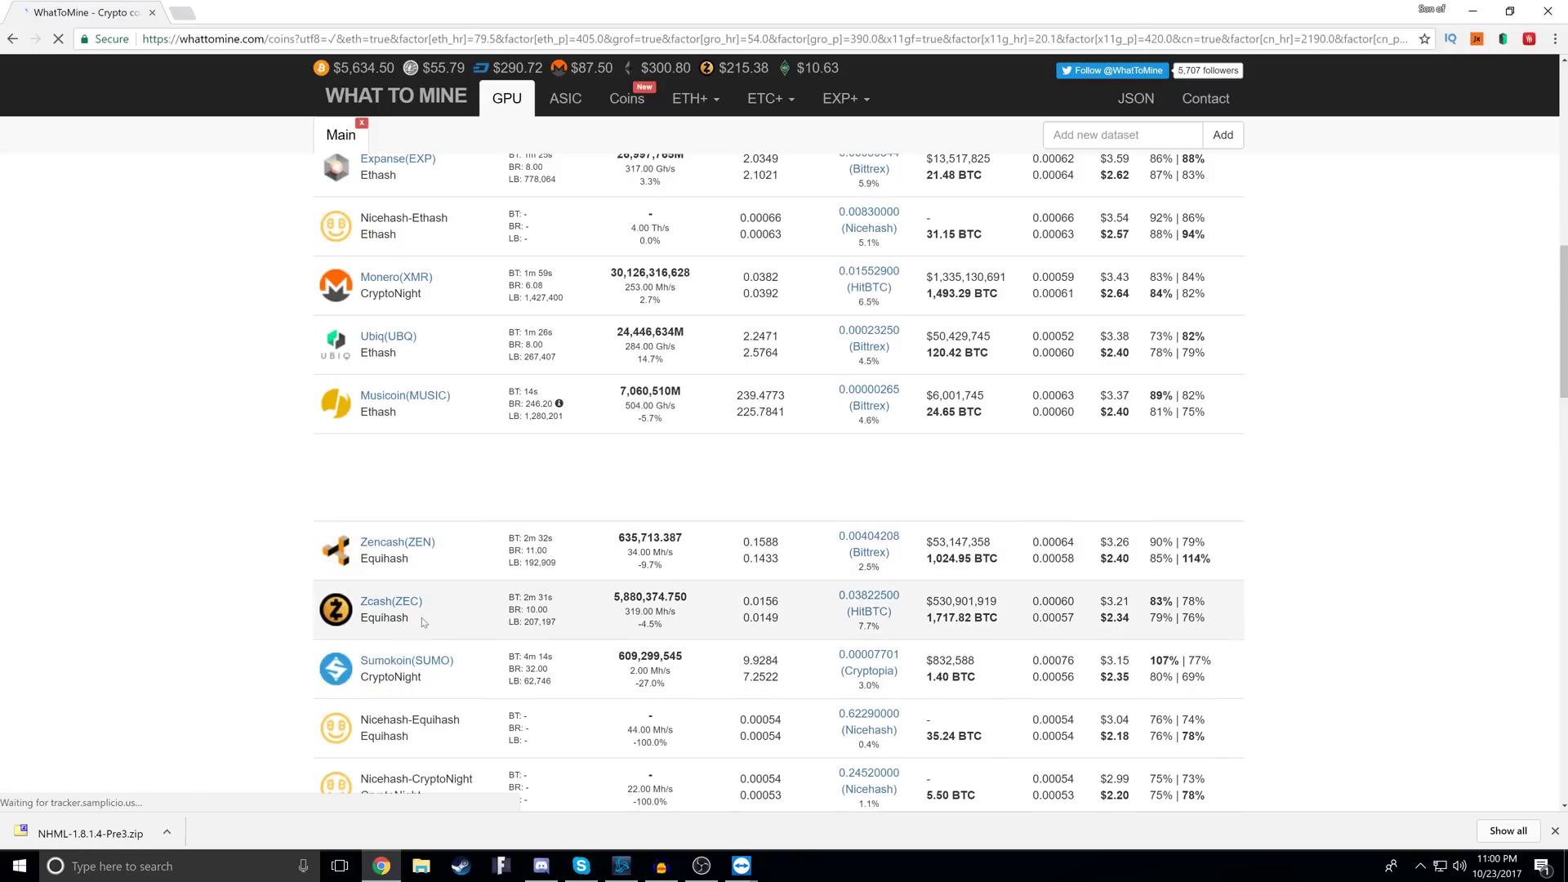
{"action": "left_click_drag", "start_coordinate": [410, 618], "coordinate": [360, 619]}
- Switch to the SOAT-MINER rig's desktop via its TeamViewer taskbar preview
{"action": "scroll", "coordinate": [262, 497], "scroll_direction": "up", "scroll_amount": 12}
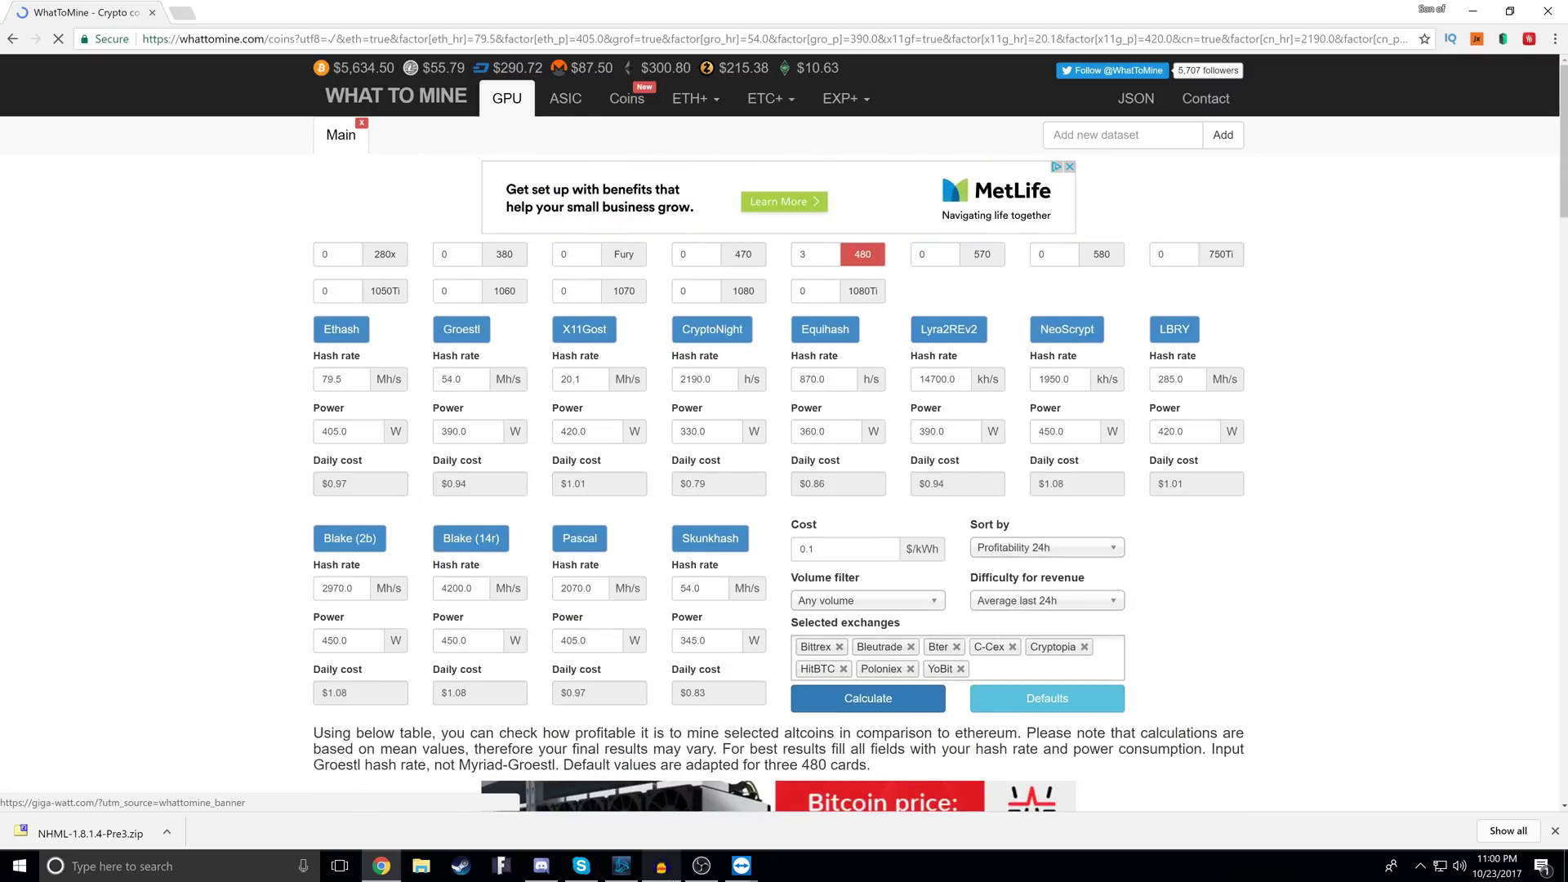
{"action": "mouse_move", "coordinate": [742, 866]}
{"action": "left_click", "coordinate": [781, 794]}
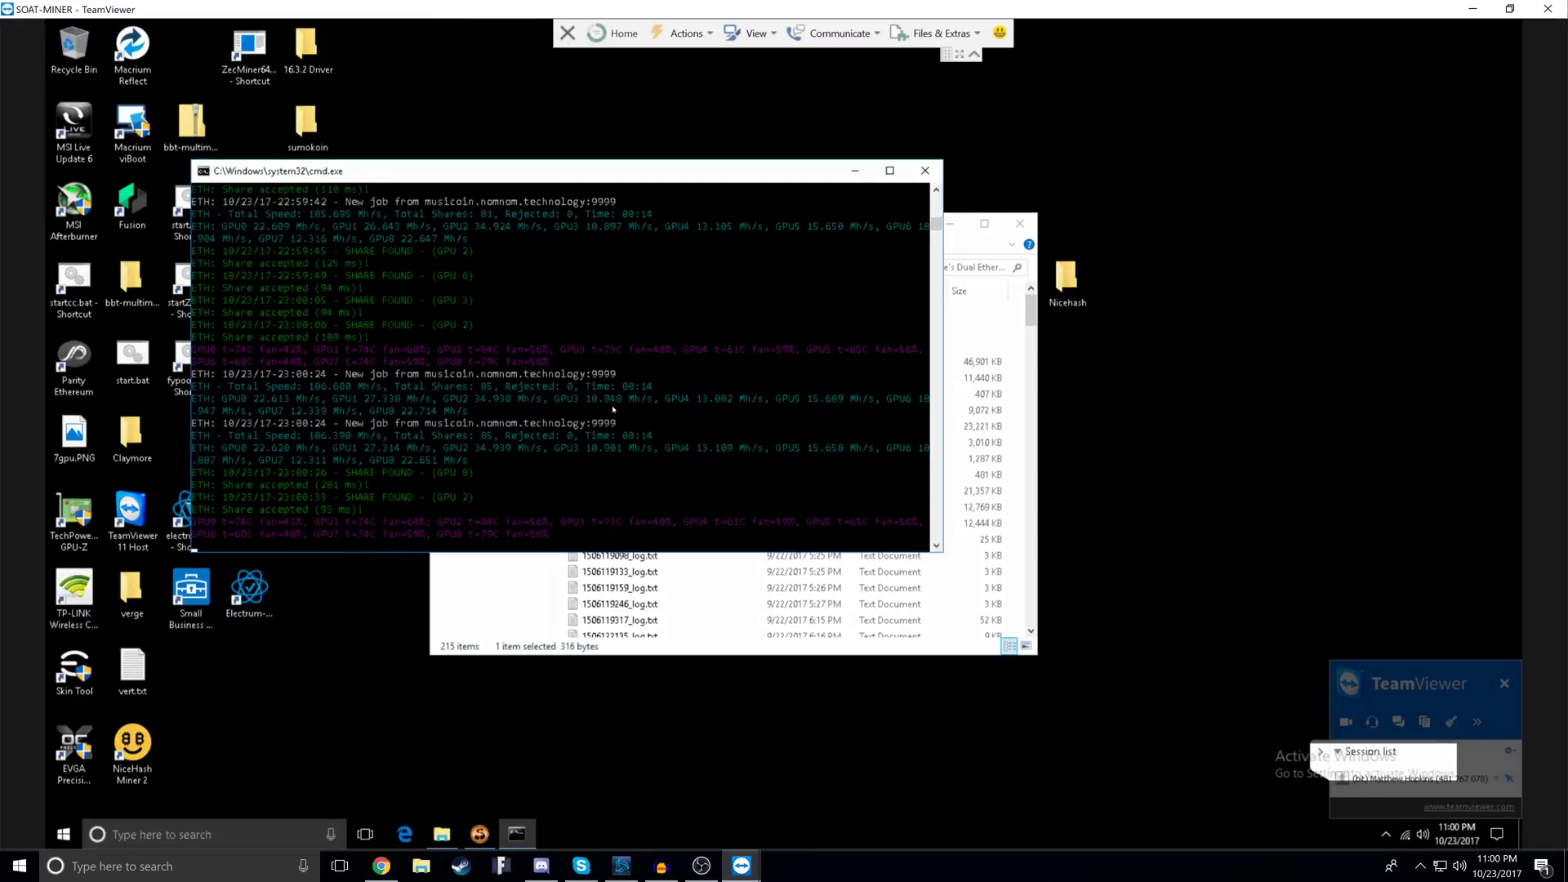
- Run NiceHashMinerLegacy.exe from Nicehash\NHML-1.8.1.4-Pre3, allowing it past the security warning
{"action": "double_click", "coordinate": [1068, 280]}
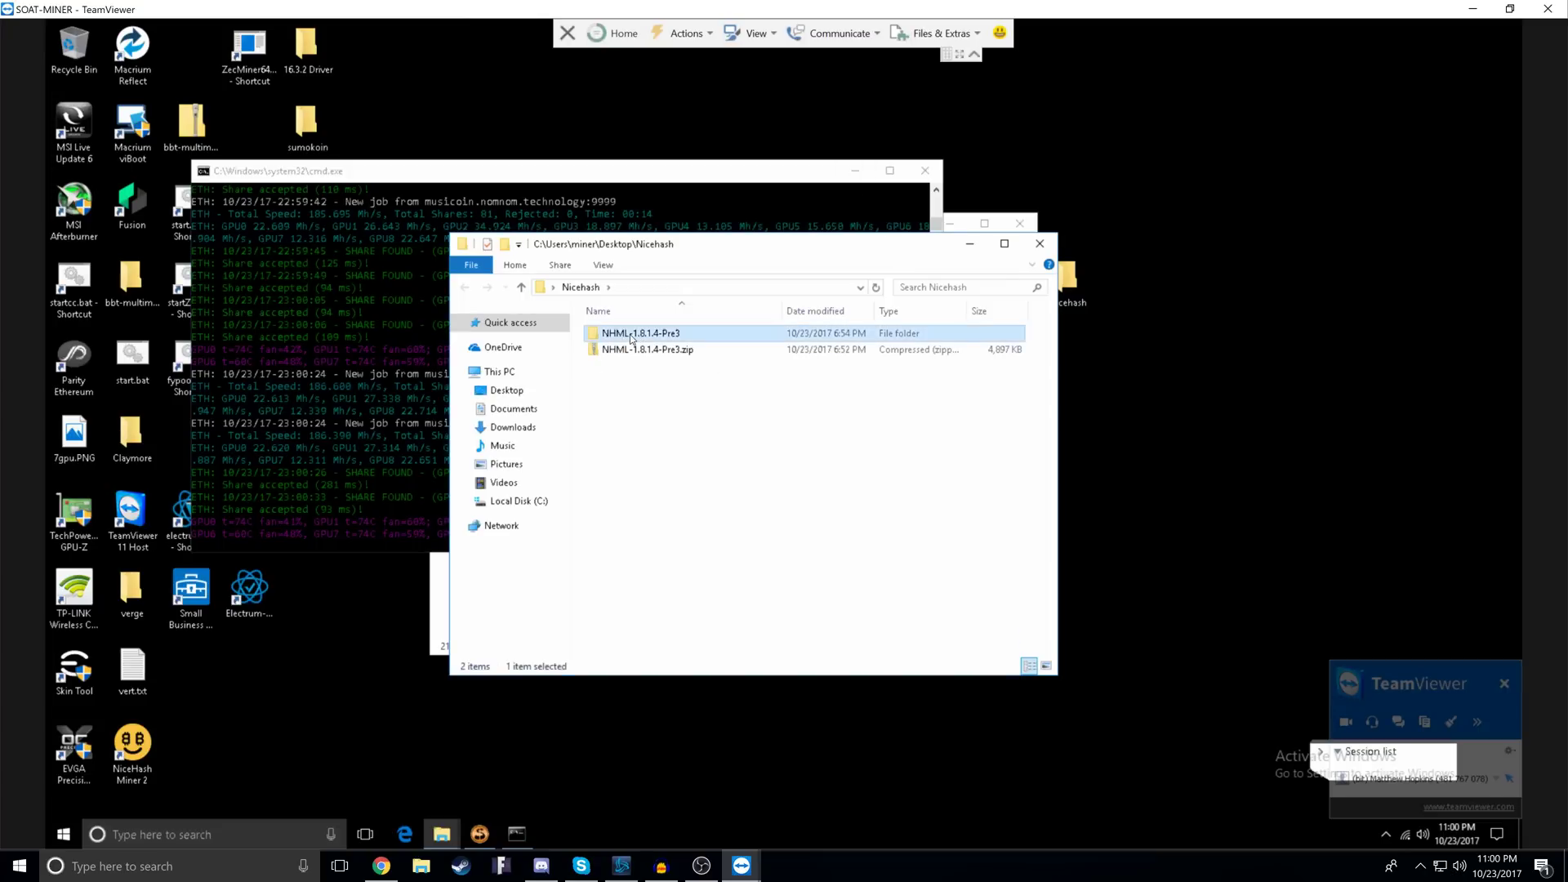
{"action": "double_click", "coordinate": [632, 335]}
{"action": "scroll", "coordinate": [648, 455], "scroll_direction": "down", "scroll_amount": 3}
{"action": "scroll", "coordinate": [648, 455], "scroll_direction": "up", "scroll_amount": 1}
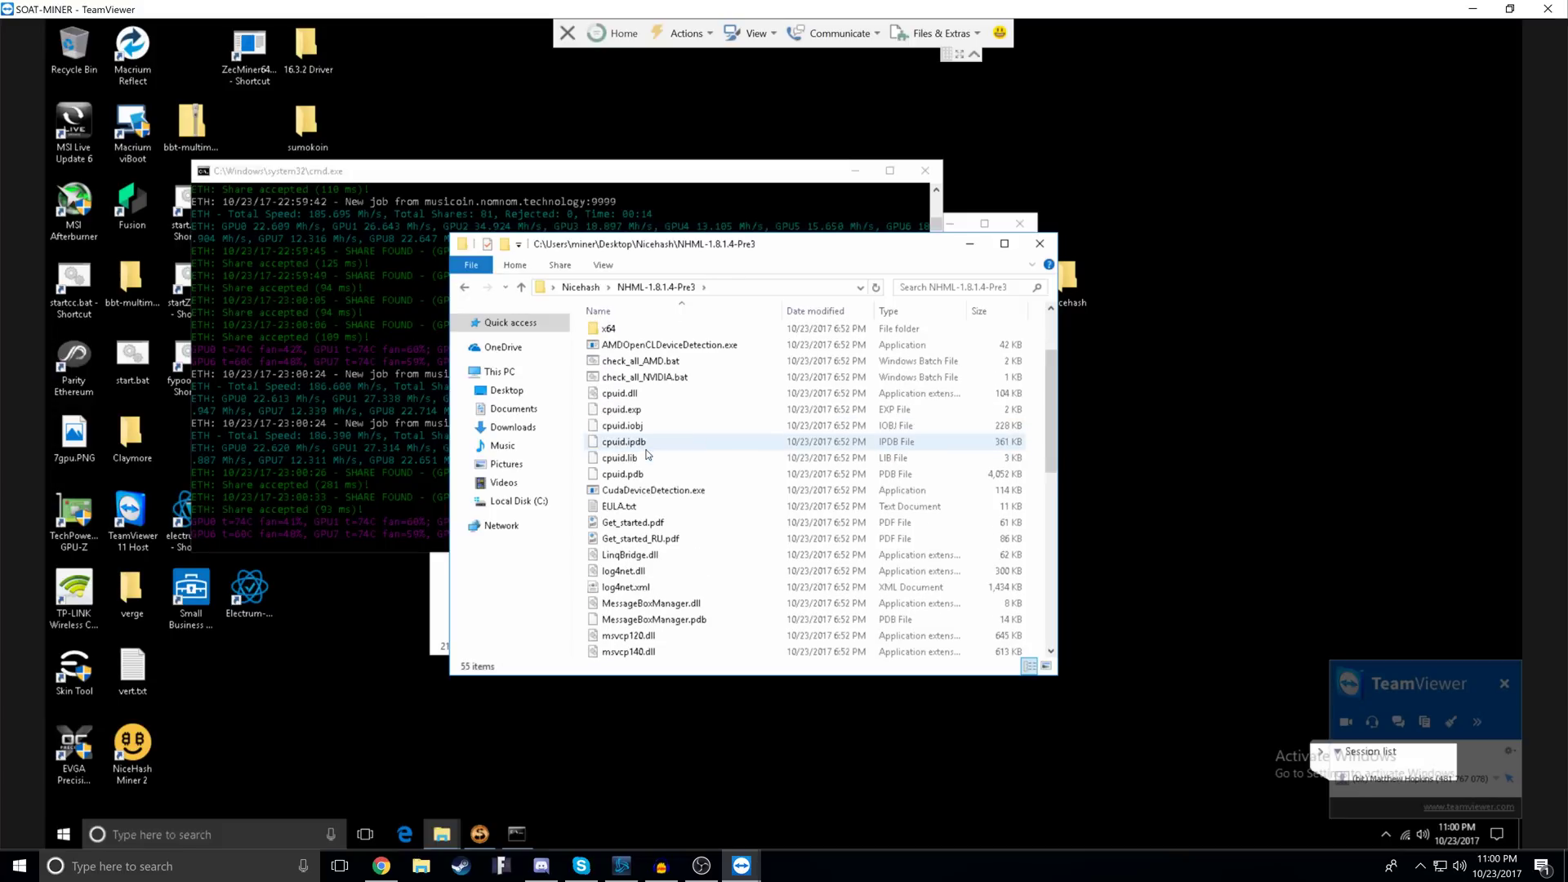
{"action": "scroll", "coordinate": [648, 455], "scroll_direction": "down", "scroll_amount": 3}
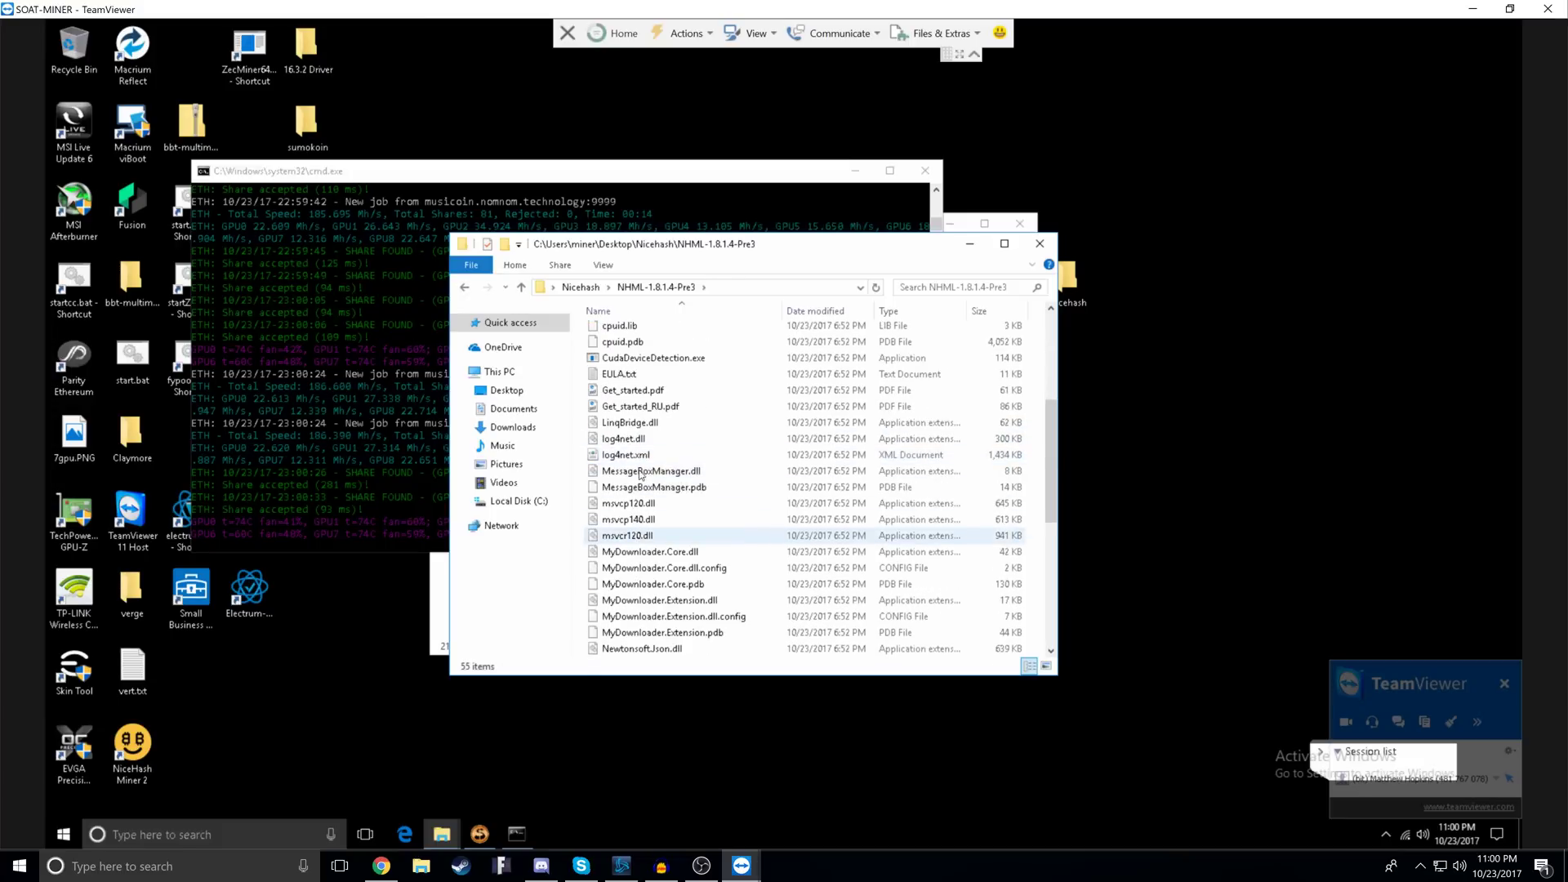
{"action": "scroll", "coordinate": [638, 465], "scroll_direction": "up", "scroll_amount": 2}
{"action": "scroll", "coordinate": [638, 465], "scroll_direction": "down", "scroll_amount": 5}
{"action": "double_click", "coordinate": [645, 535]}
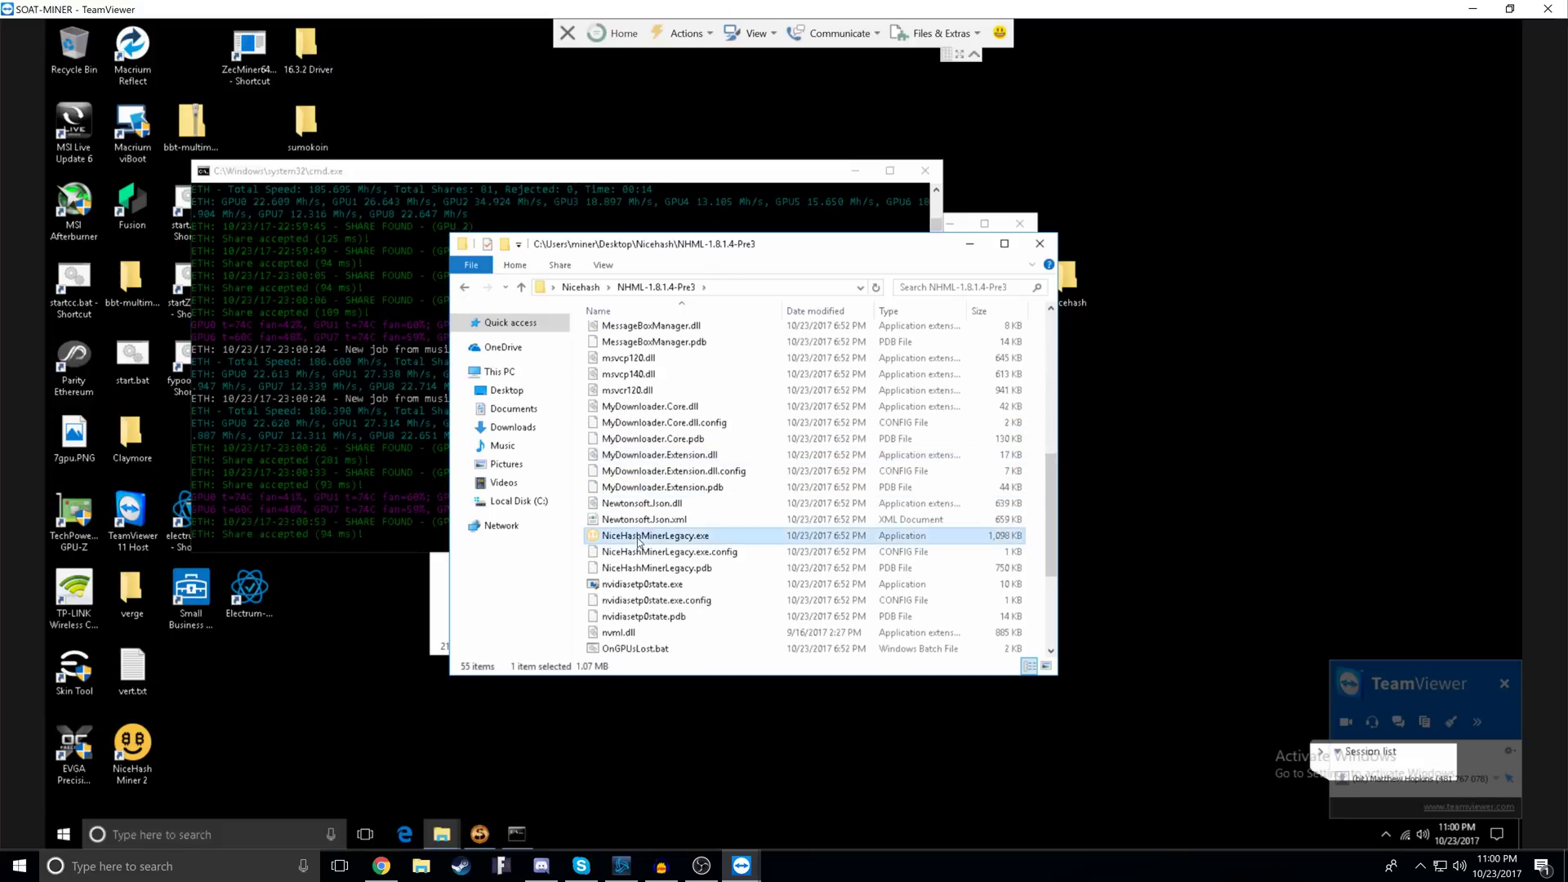
{"action": "left_click", "coordinate": [827, 446]}
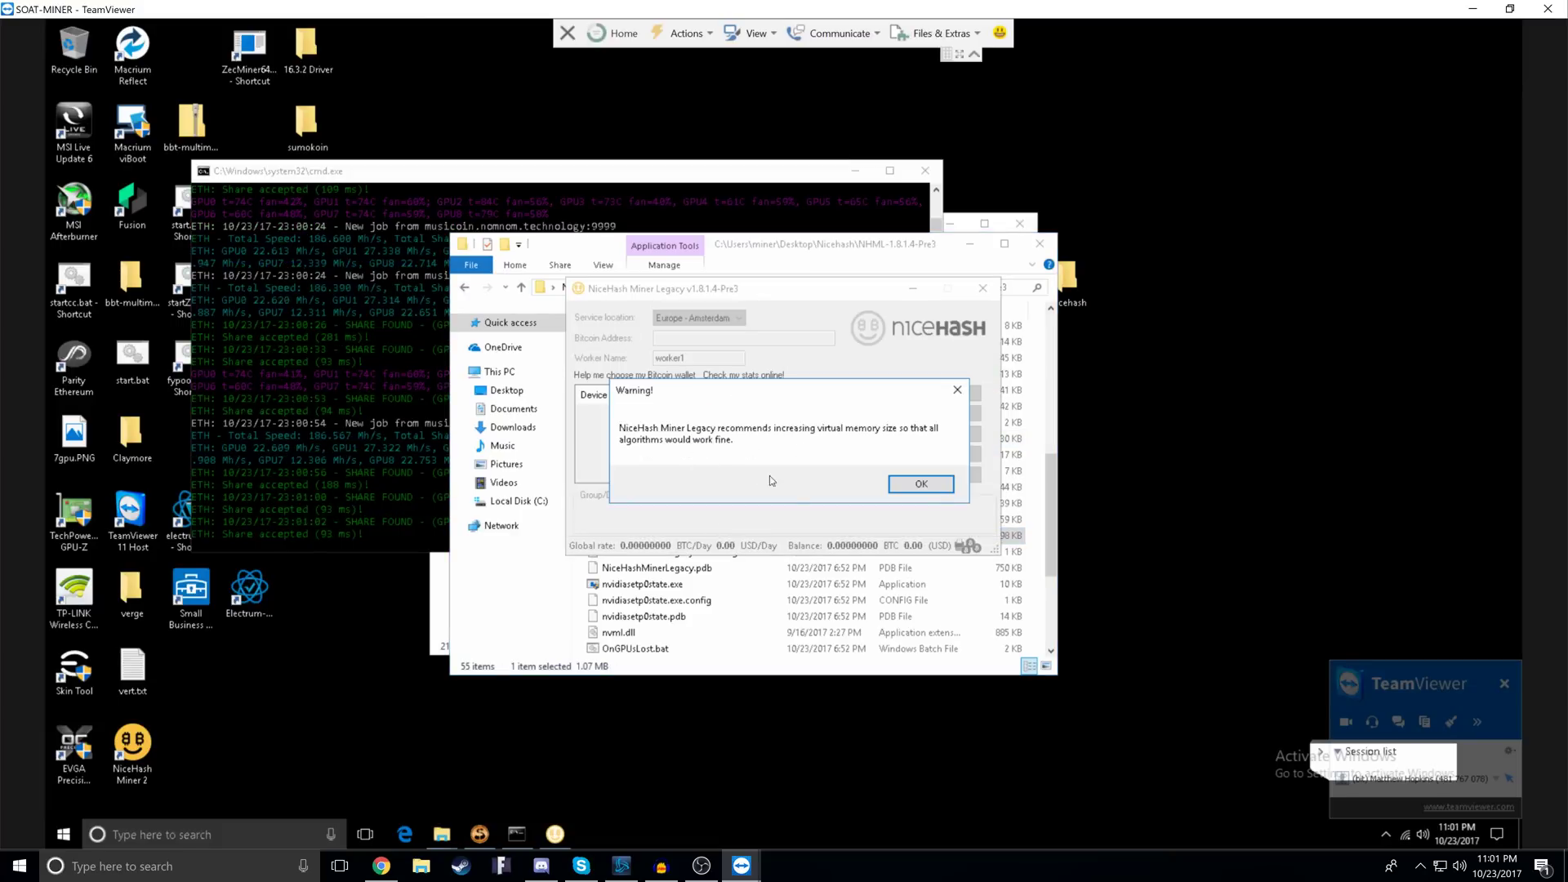
- Dismiss the virtual memory warning and review the TITAN X's Precise benchmark speeds per algorithm
{"action": "left_click", "coordinate": [922, 484]}
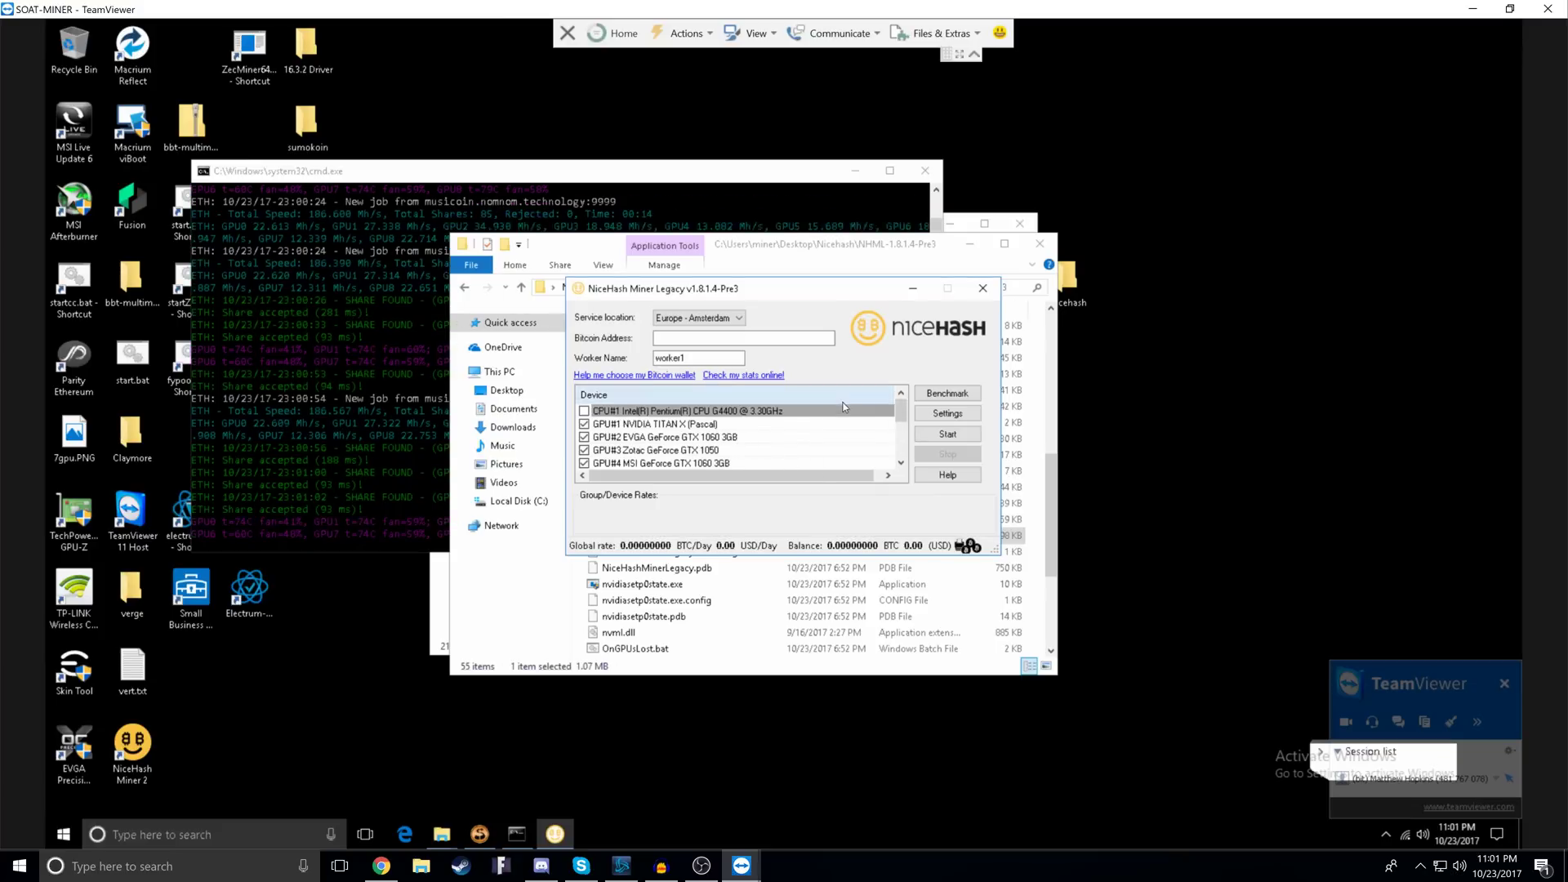
{"action": "left_click", "coordinate": [945, 398]}
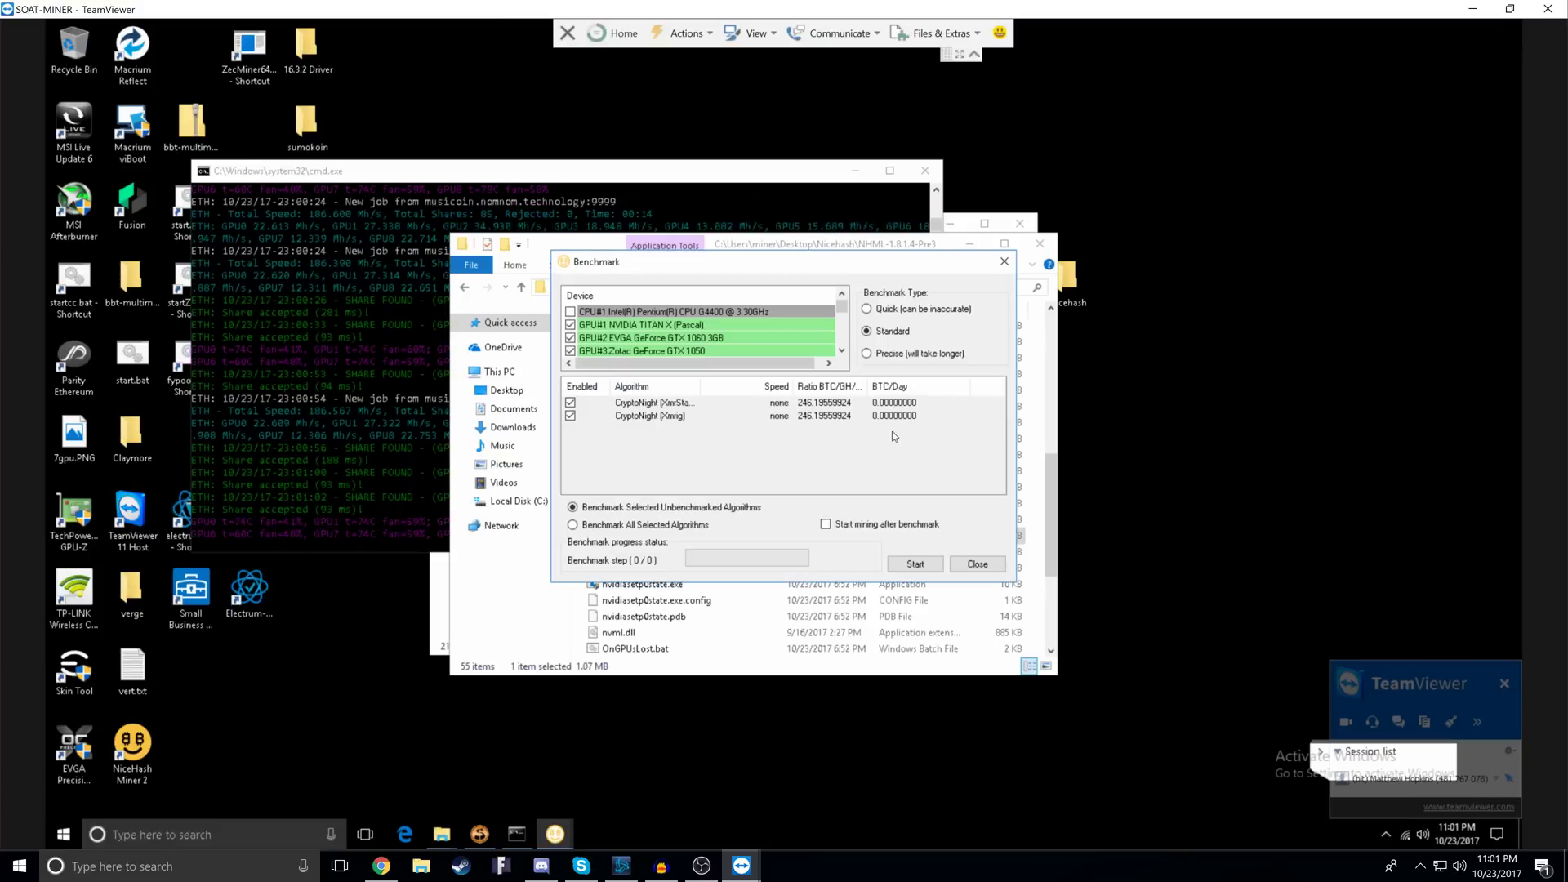
{"action": "left_click", "coordinate": [632, 327]}
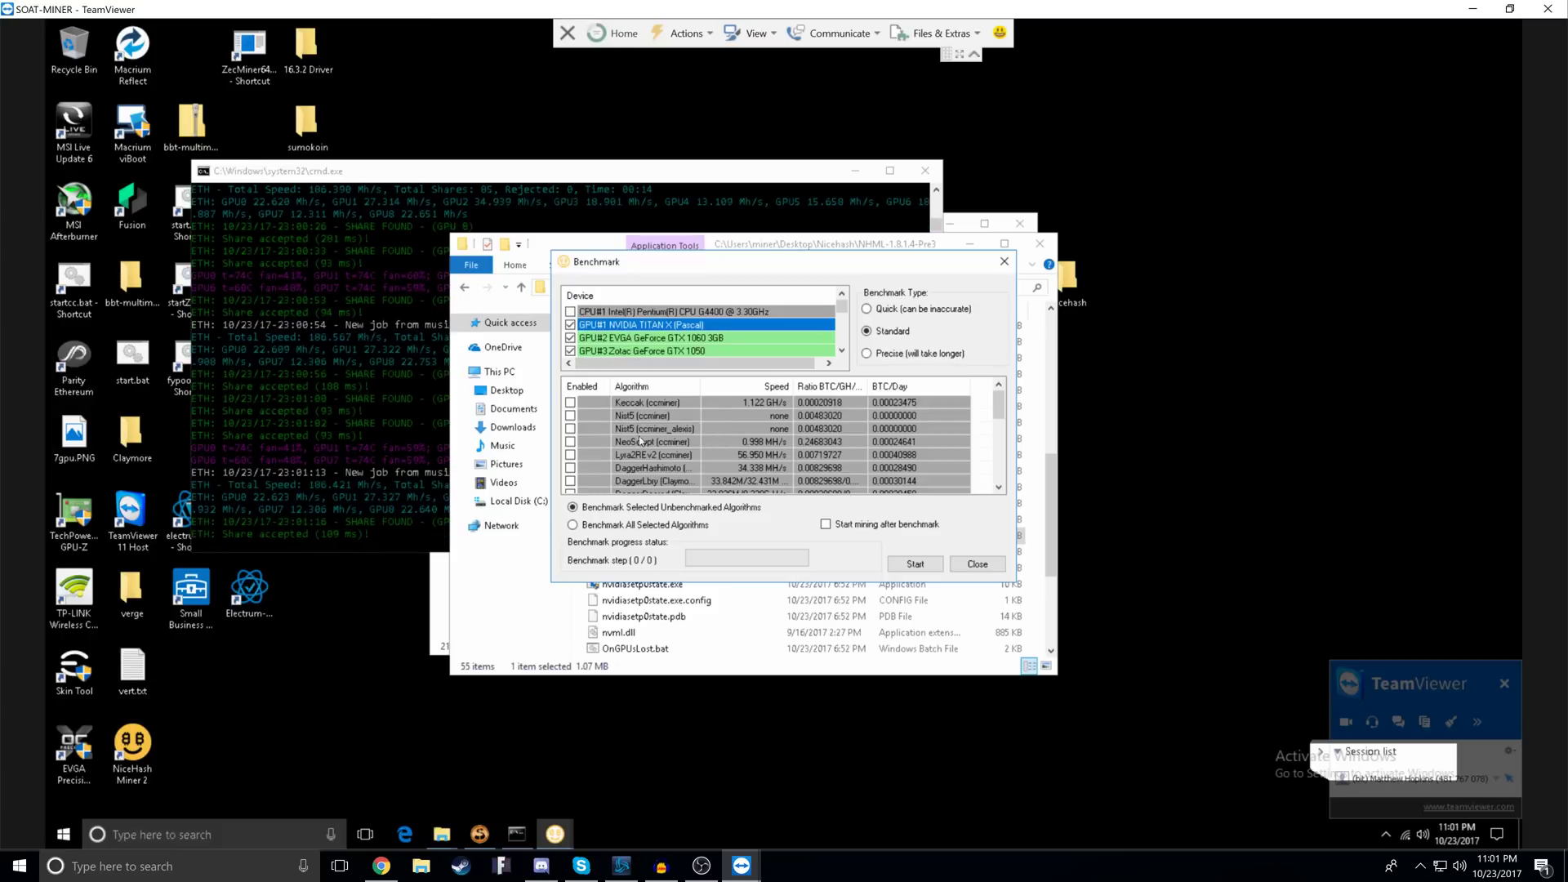
{"action": "left_click", "coordinate": [887, 356]}
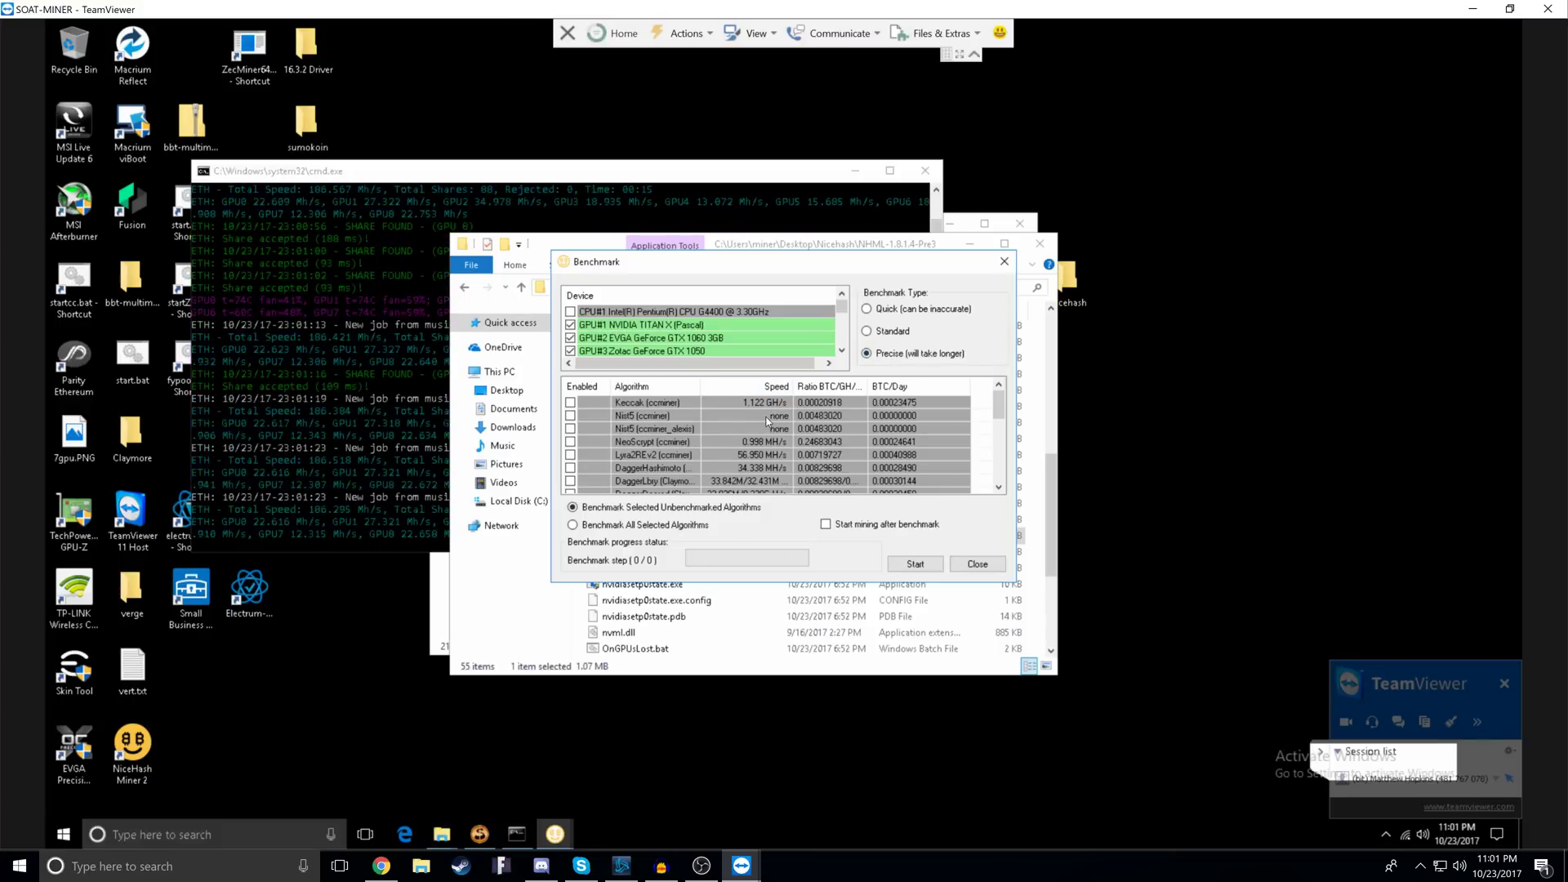
{"action": "scroll", "coordinate": [767, 421], "scroll_direction": "down", "scroll_amount": 1}
{"action": "scroll", "coordinate": [758, 446], "scroll_direction": "down", "scroll_amount": 3}
{"action": "scroll", "coordinate": [762, 454], "scroll_direction": "down", "scroll_amount": 2}
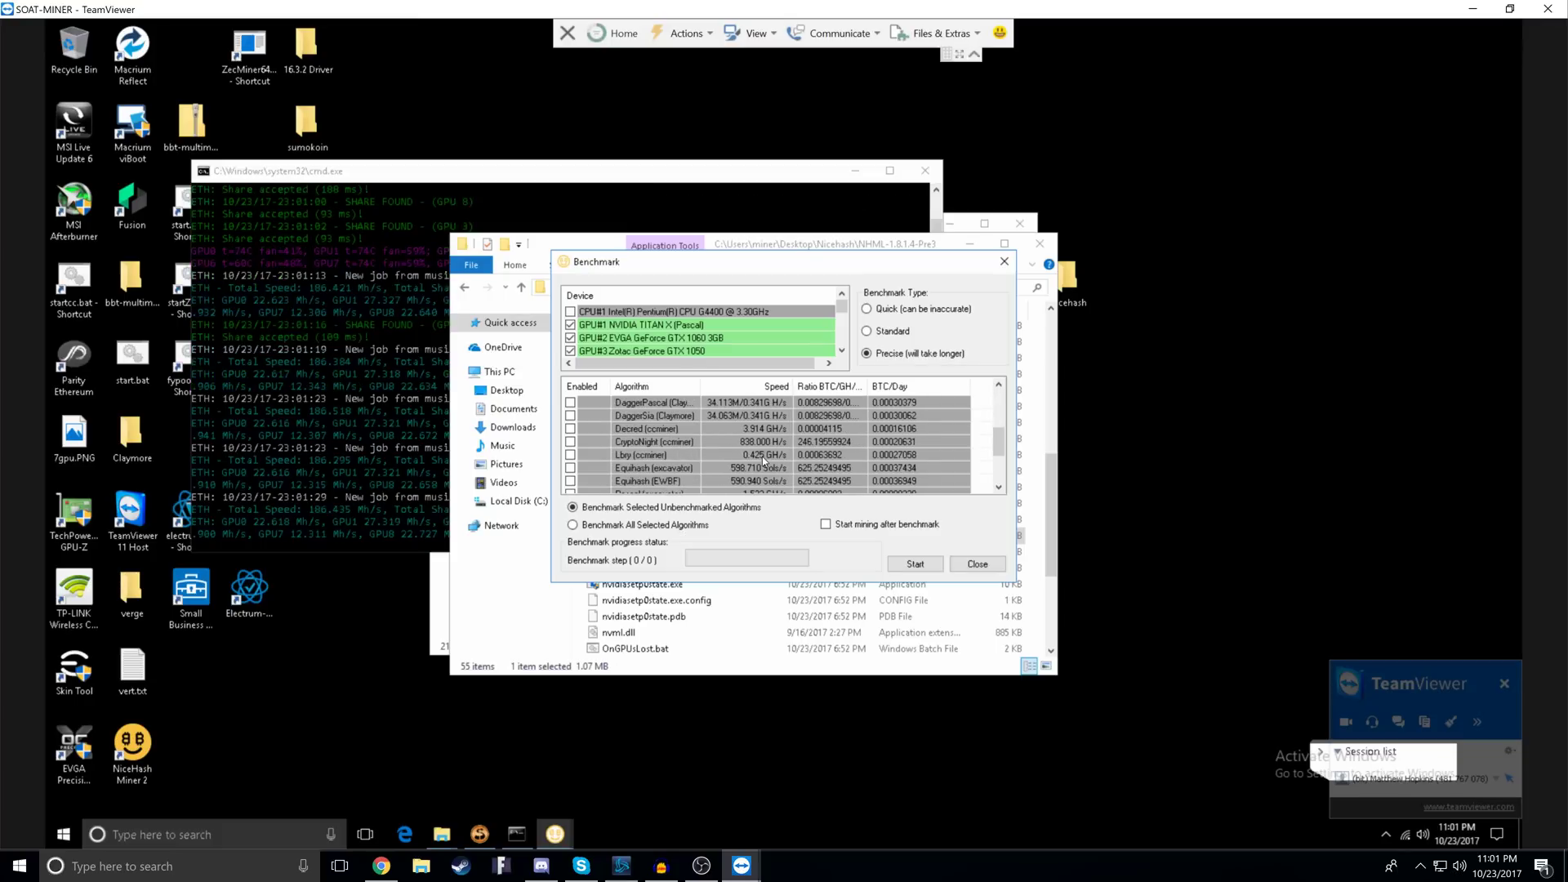
{"action": "scroll", "coordinate": [767, 464], "scroll_direction": "up", "scroll_amount": 2}
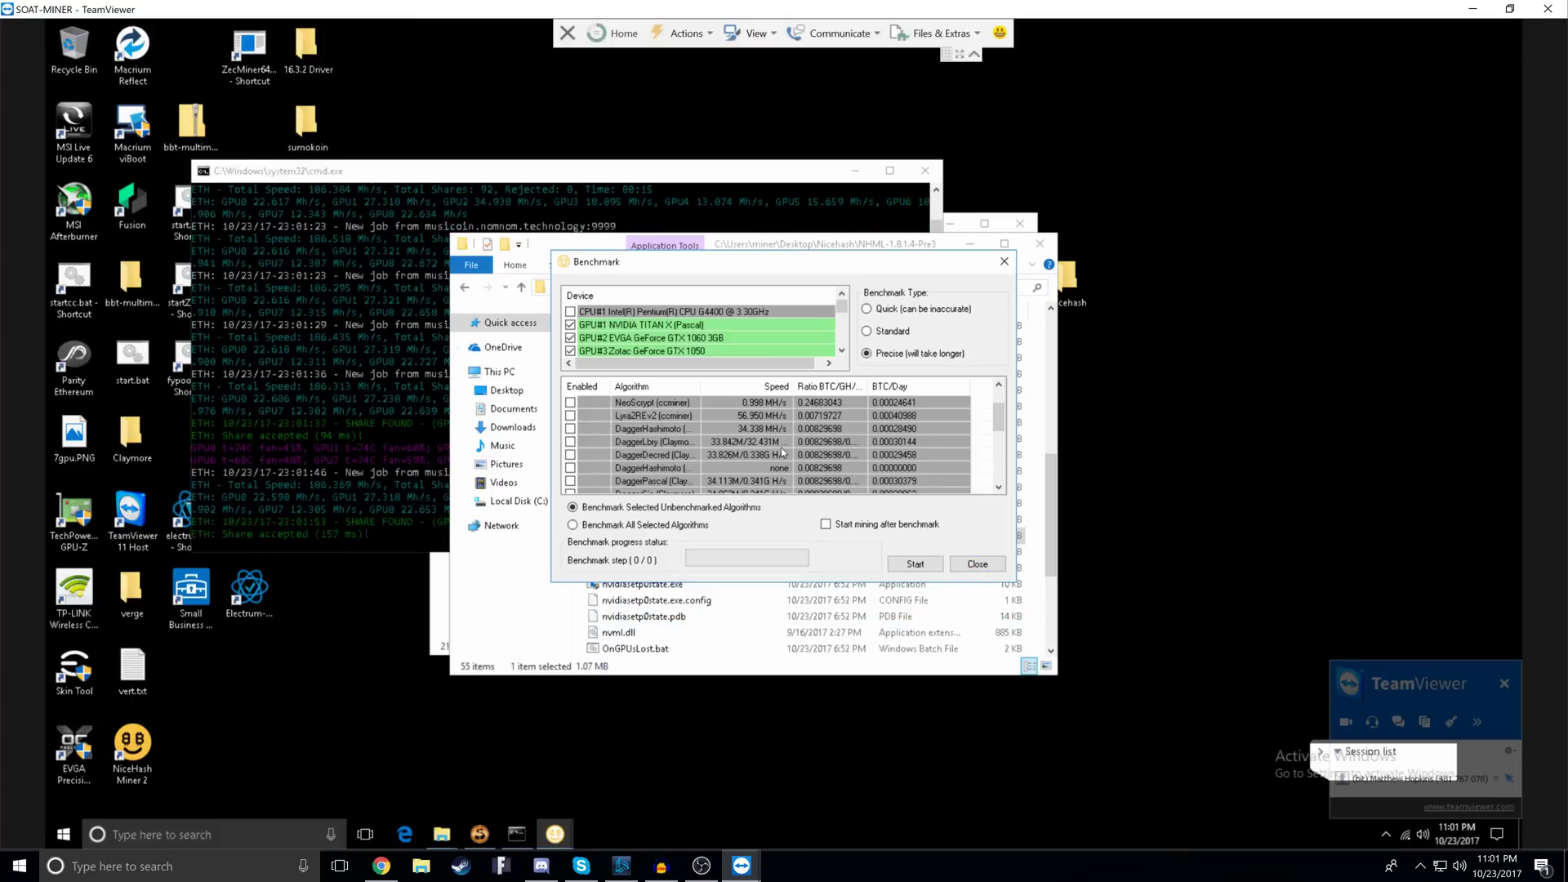
{"action": "scroll", "coordinate": [708, 463], "scroll_direction": "down", "scroll_amount": 1}
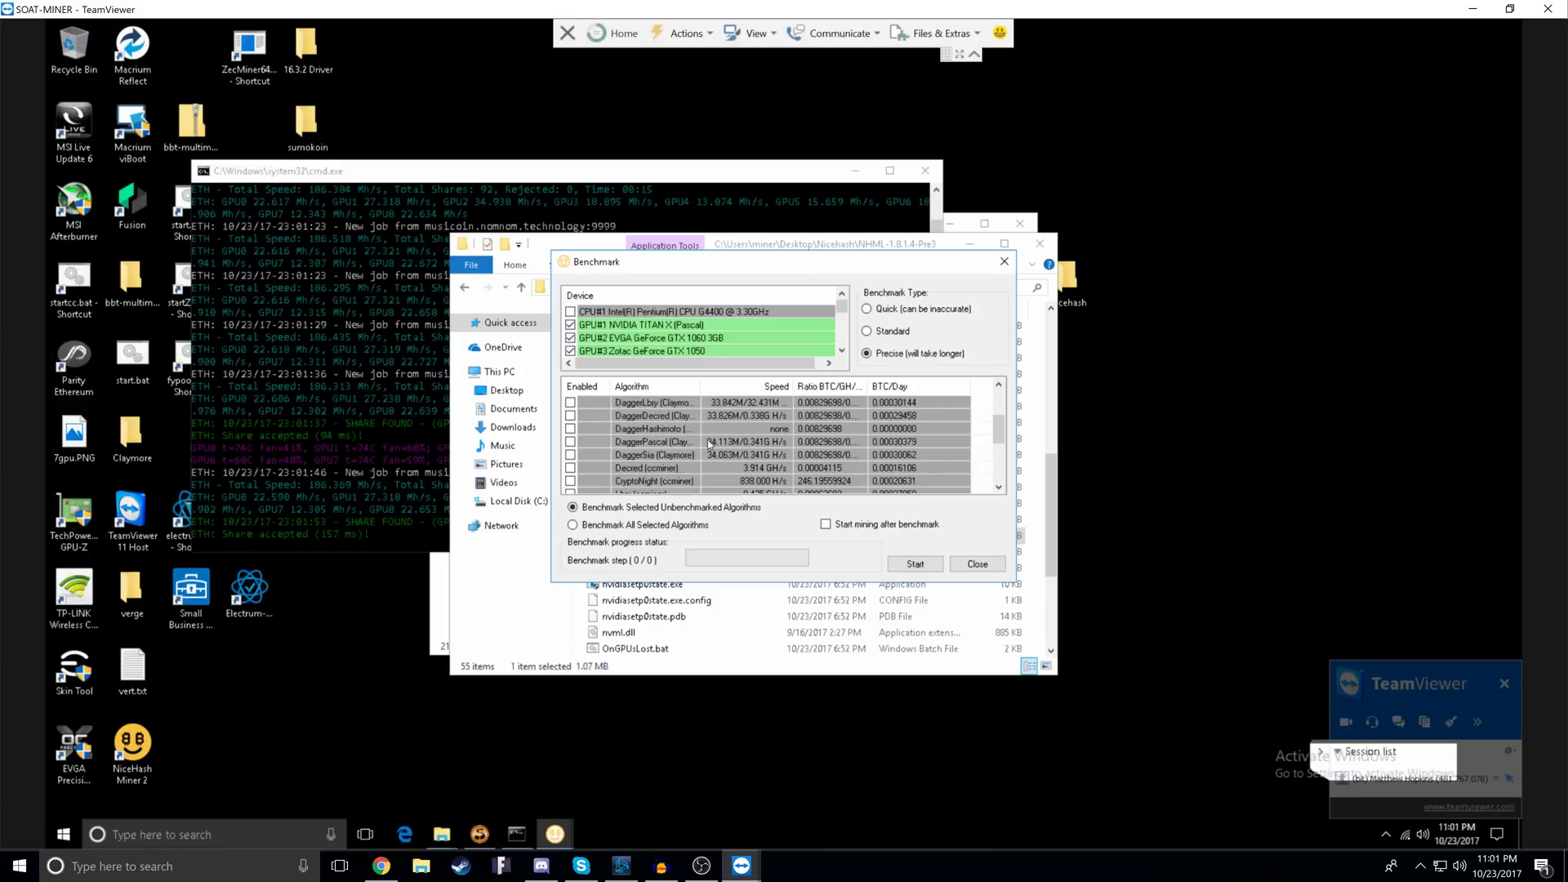
- Close the benchmark window and NiceHash Miner Legacy, bringing the mining console forward
{"action": "left_click", "coordinate": [954, 567]}
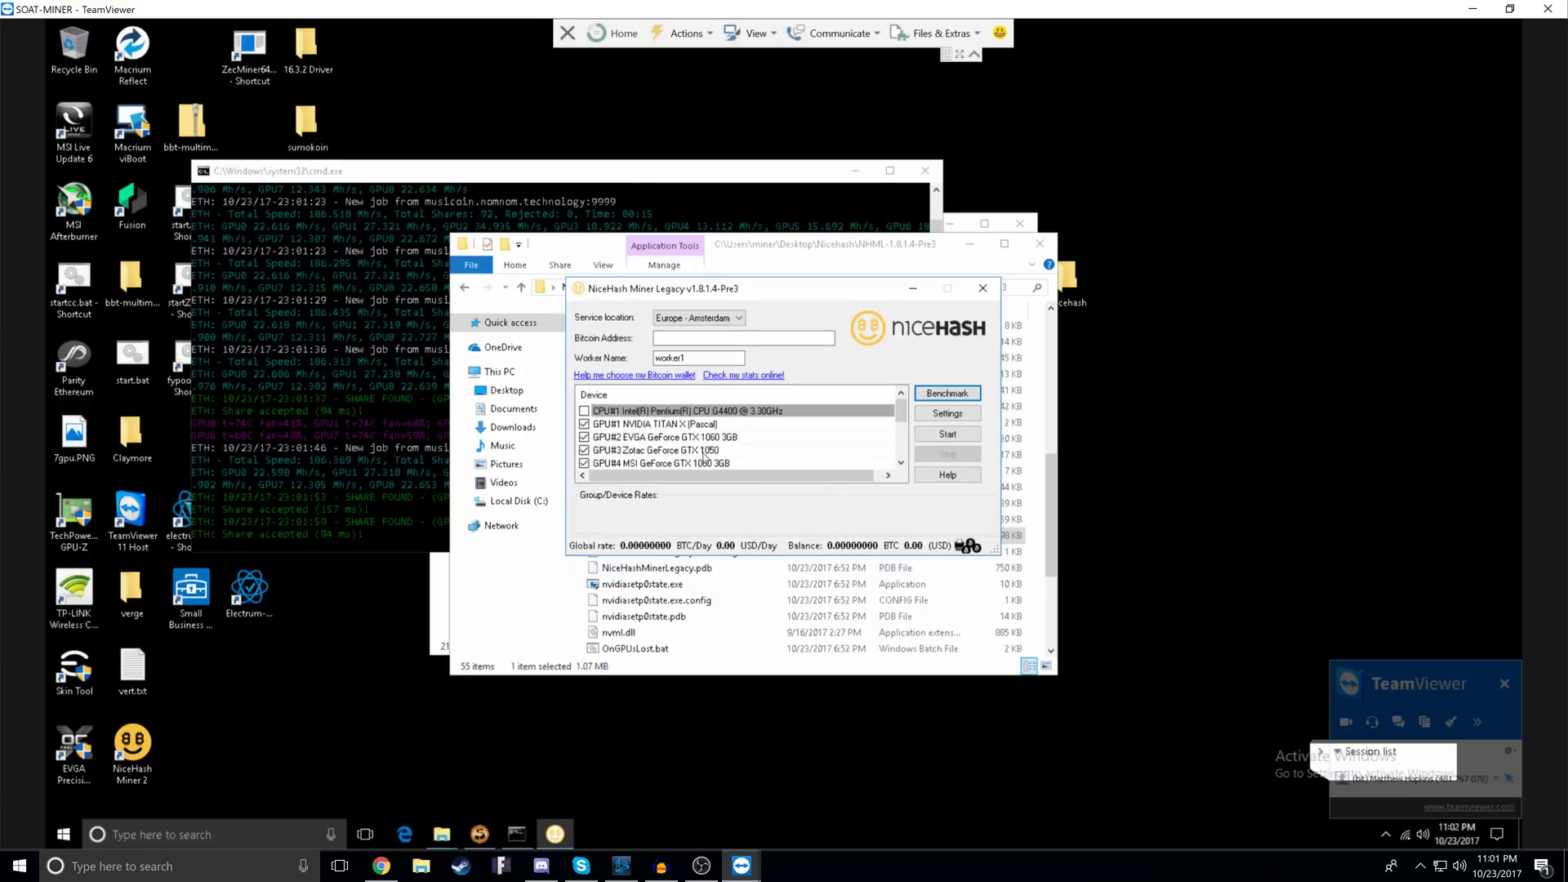
{"action": "left_click", "coordinate": [982, 289]}
{"action": "left_click", "coordinate": [516, 175]}
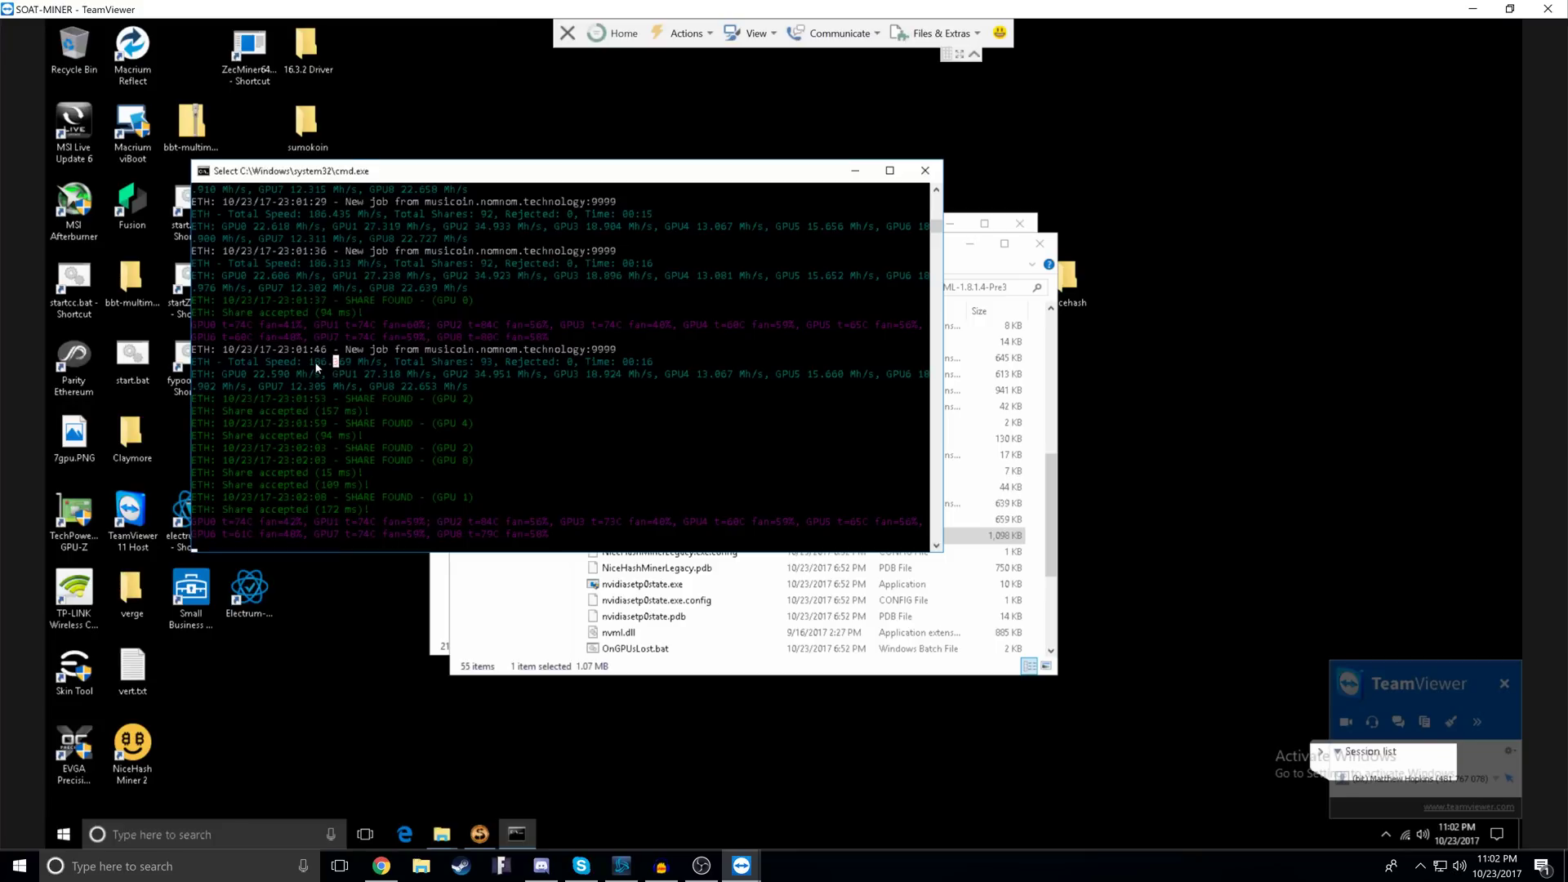
- After reading the ~186 Mh/s total Ethash speed, return to WhatToMine in Chrome
{"action": "mouse_move", "coordinate": [381, 866]}
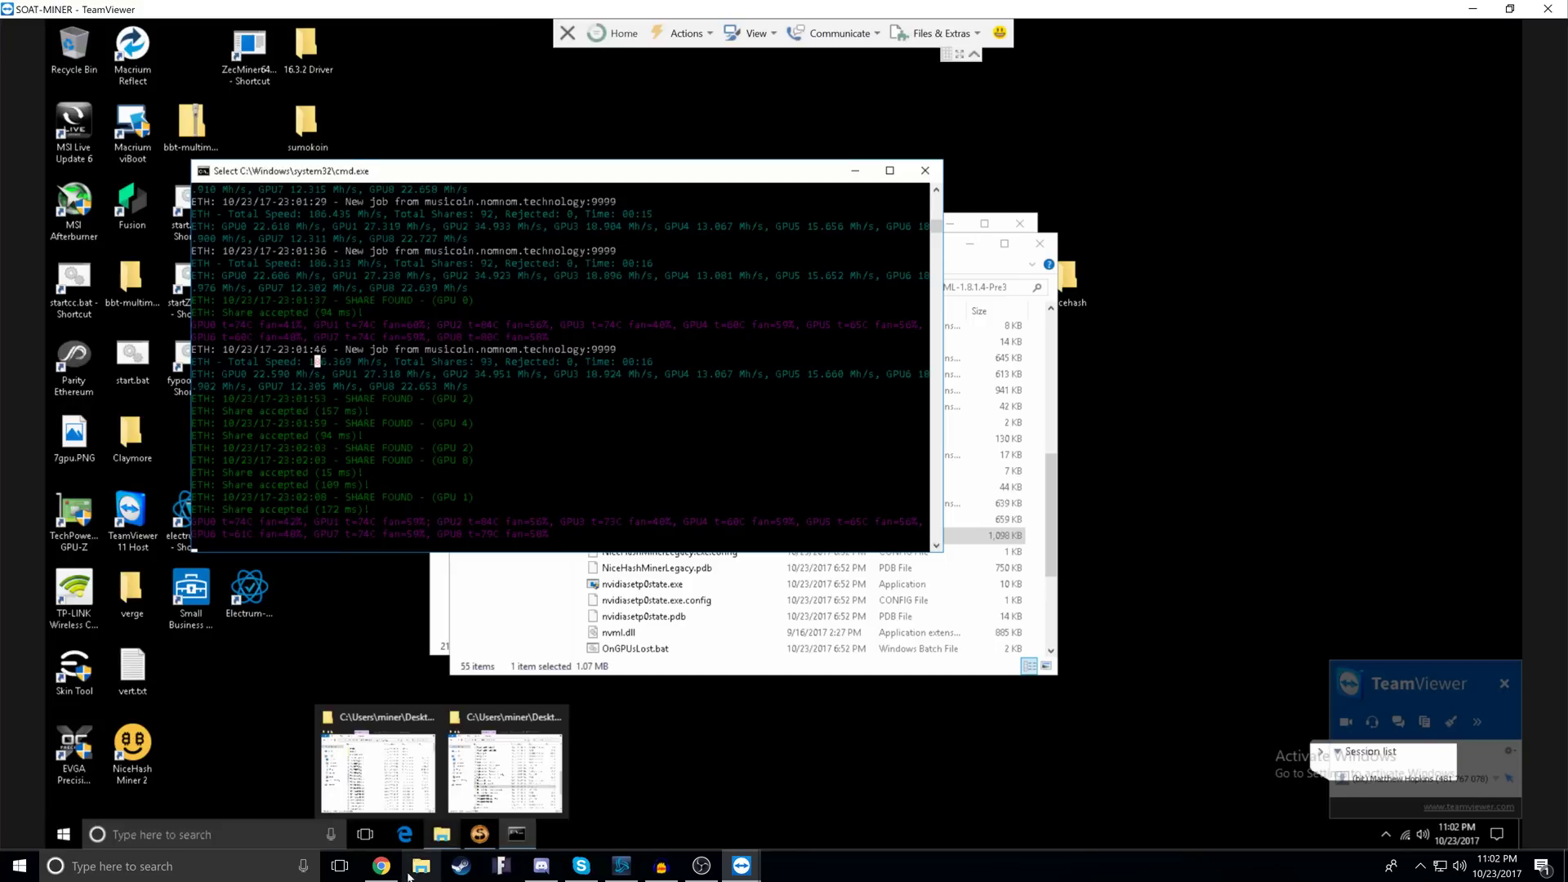
{"action": "left_click", "coordinate": [372, 786]}
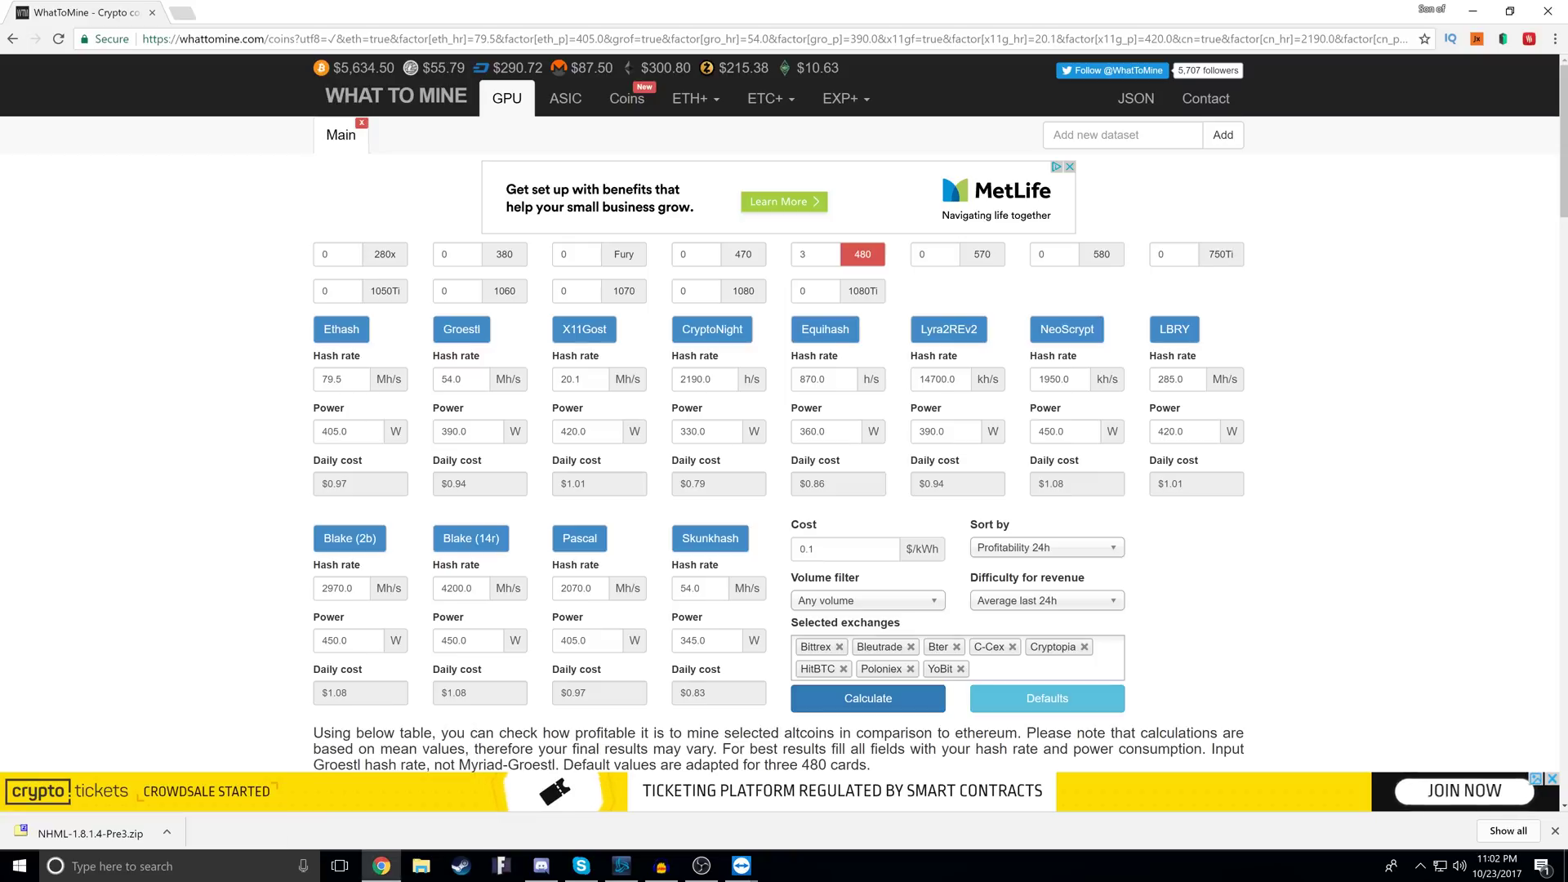
- Enter Ethash 186.3 Mh/s at 1100 W, then switch back to the TeamViewer rig session
{"action": "left_click_drag", "start_coordinate": [344, 379], "coordinate": [290, 382]}
{"action": "type", "text": "18"}
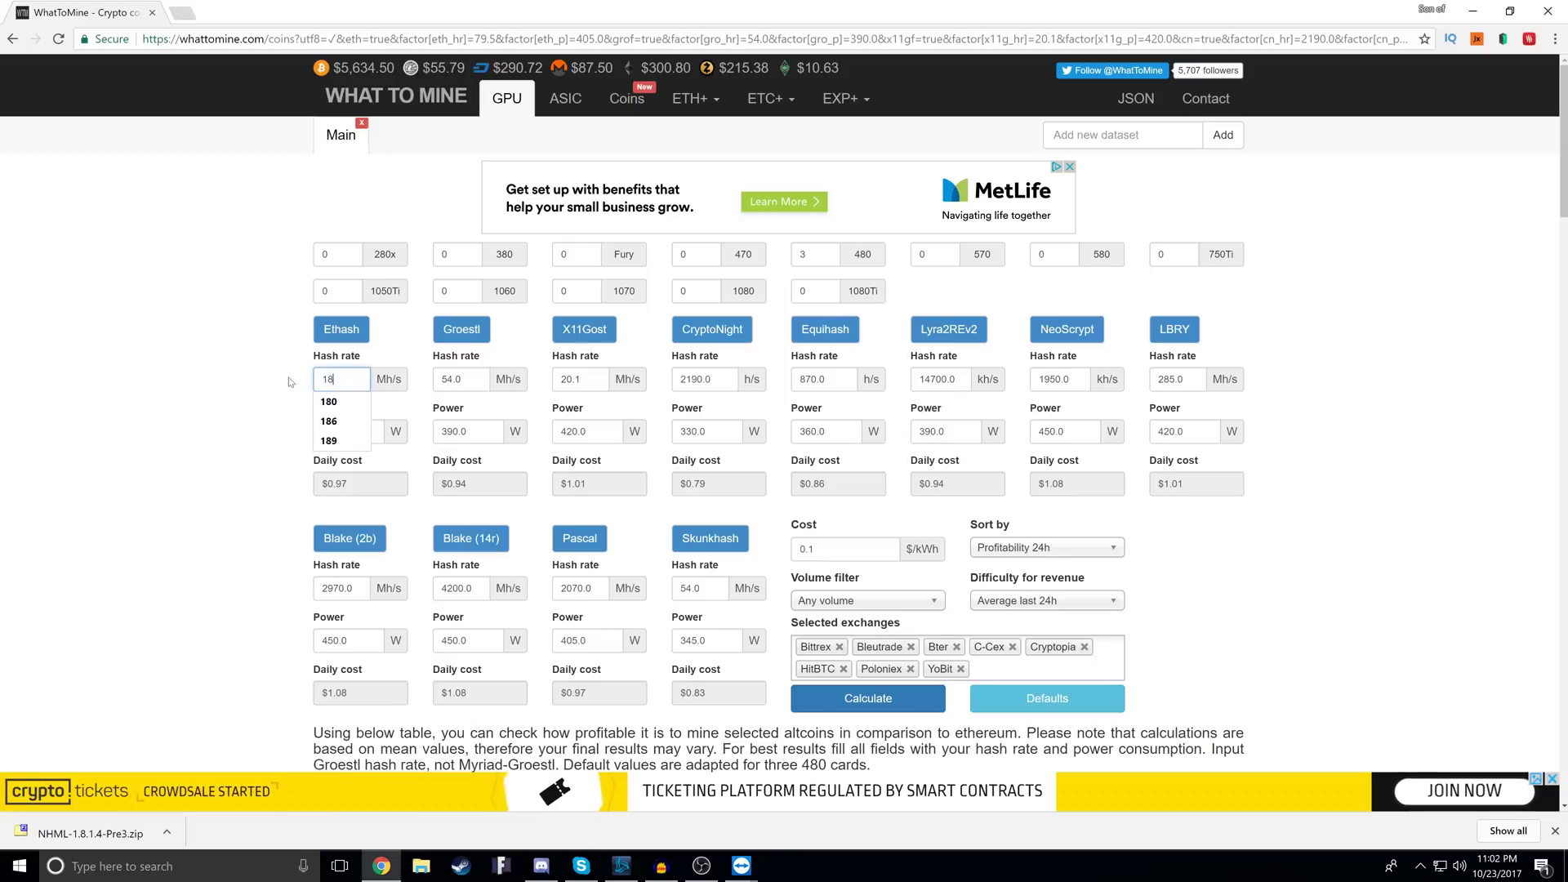
{"action": "type", "text": "6.3"}
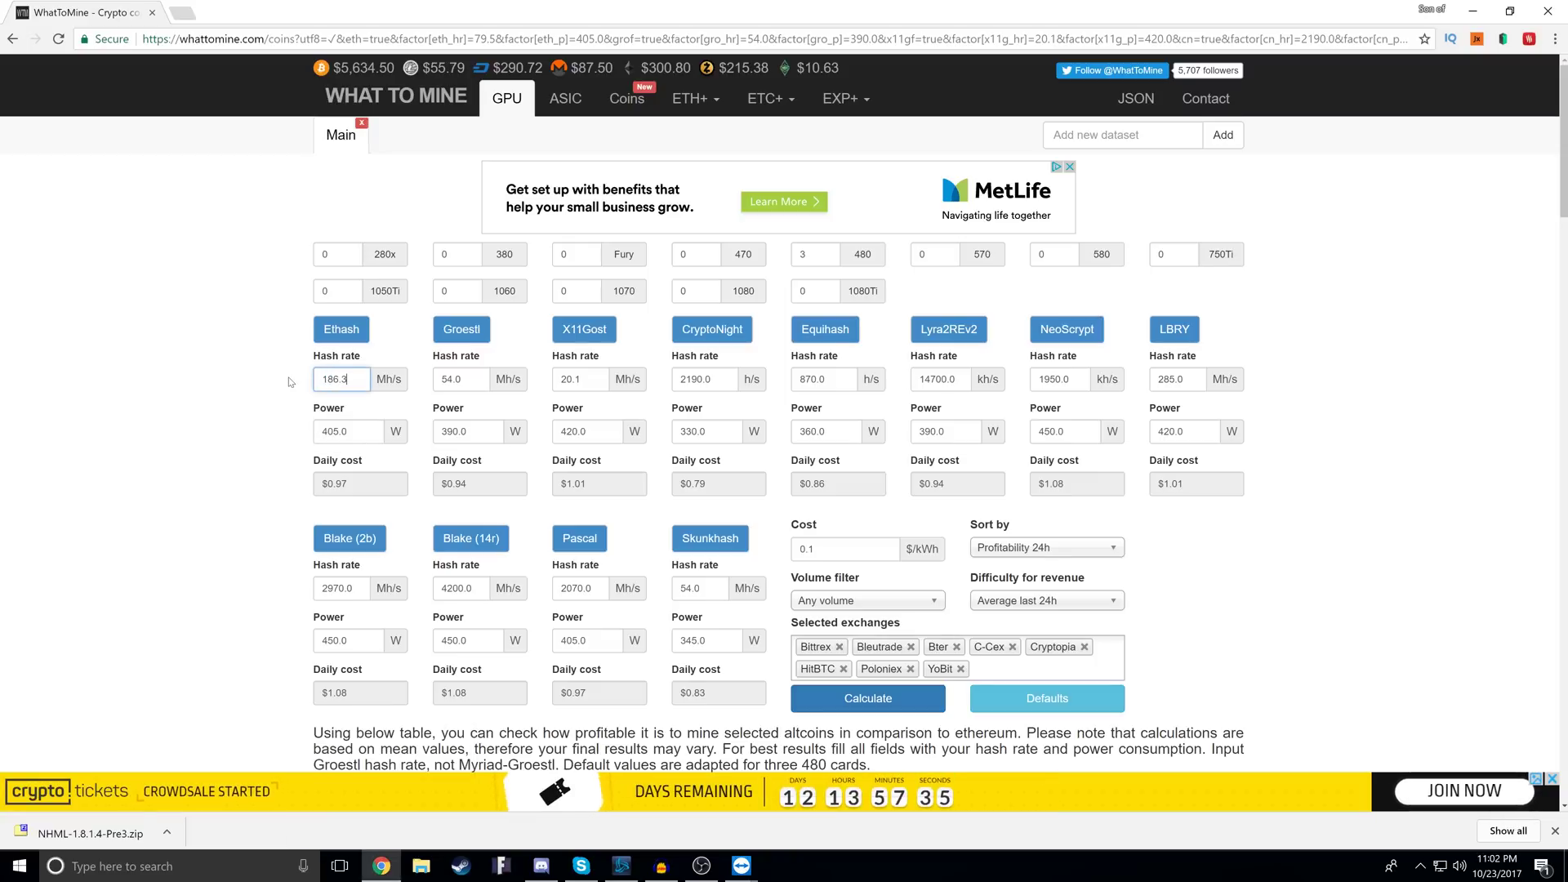
{"action": "left_click", "coordinate": [290, 381]}
{"action": "key", "text": "Tab"}
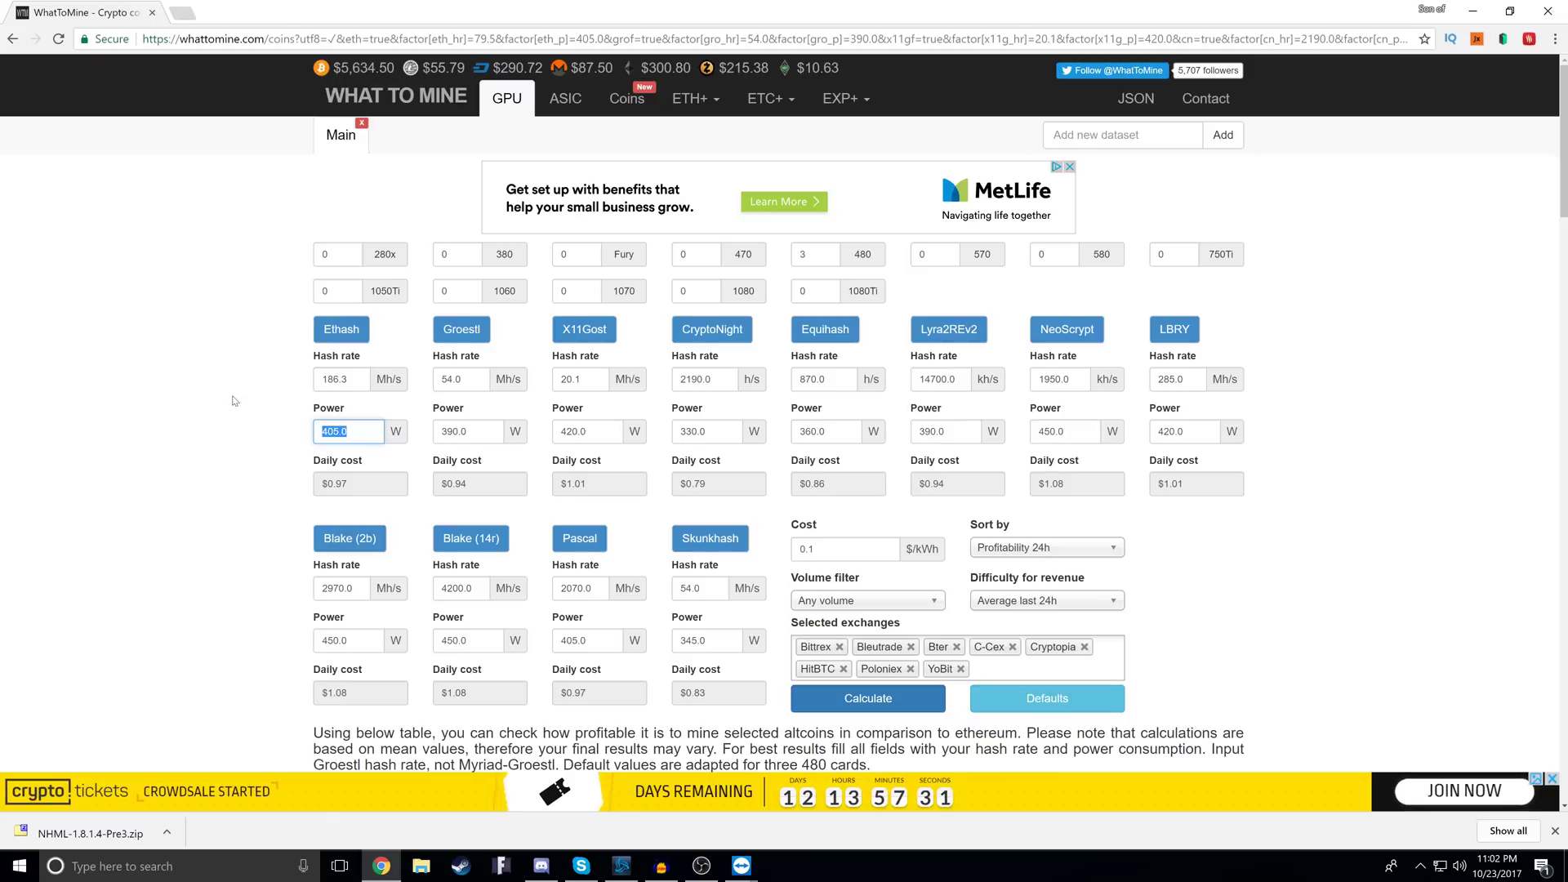
{"action": "type", "text": "110"}
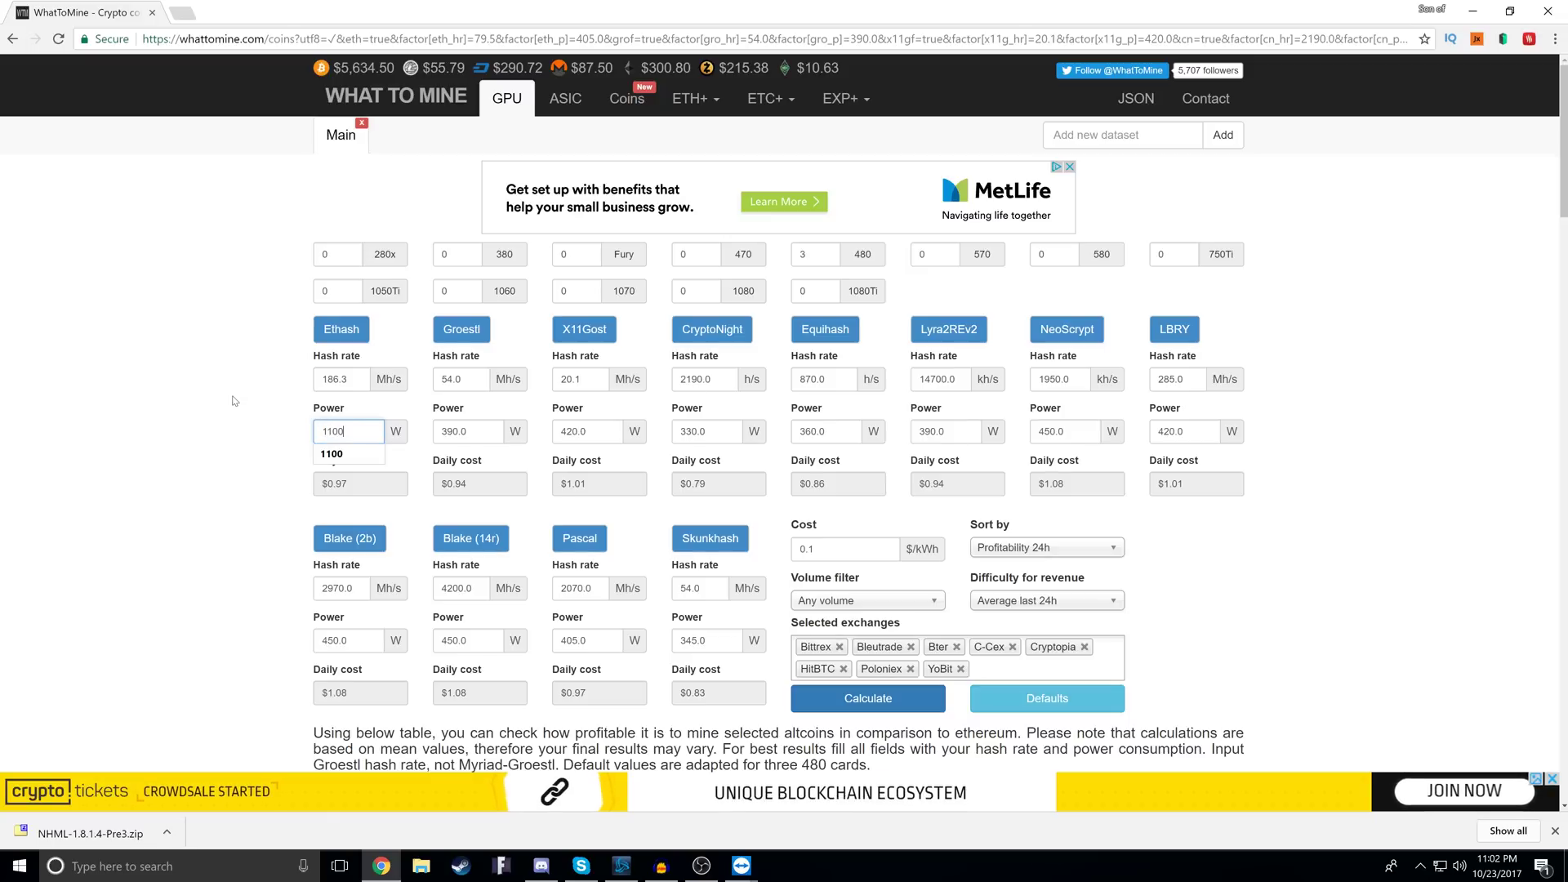
{"action": "type", "text": "0"}
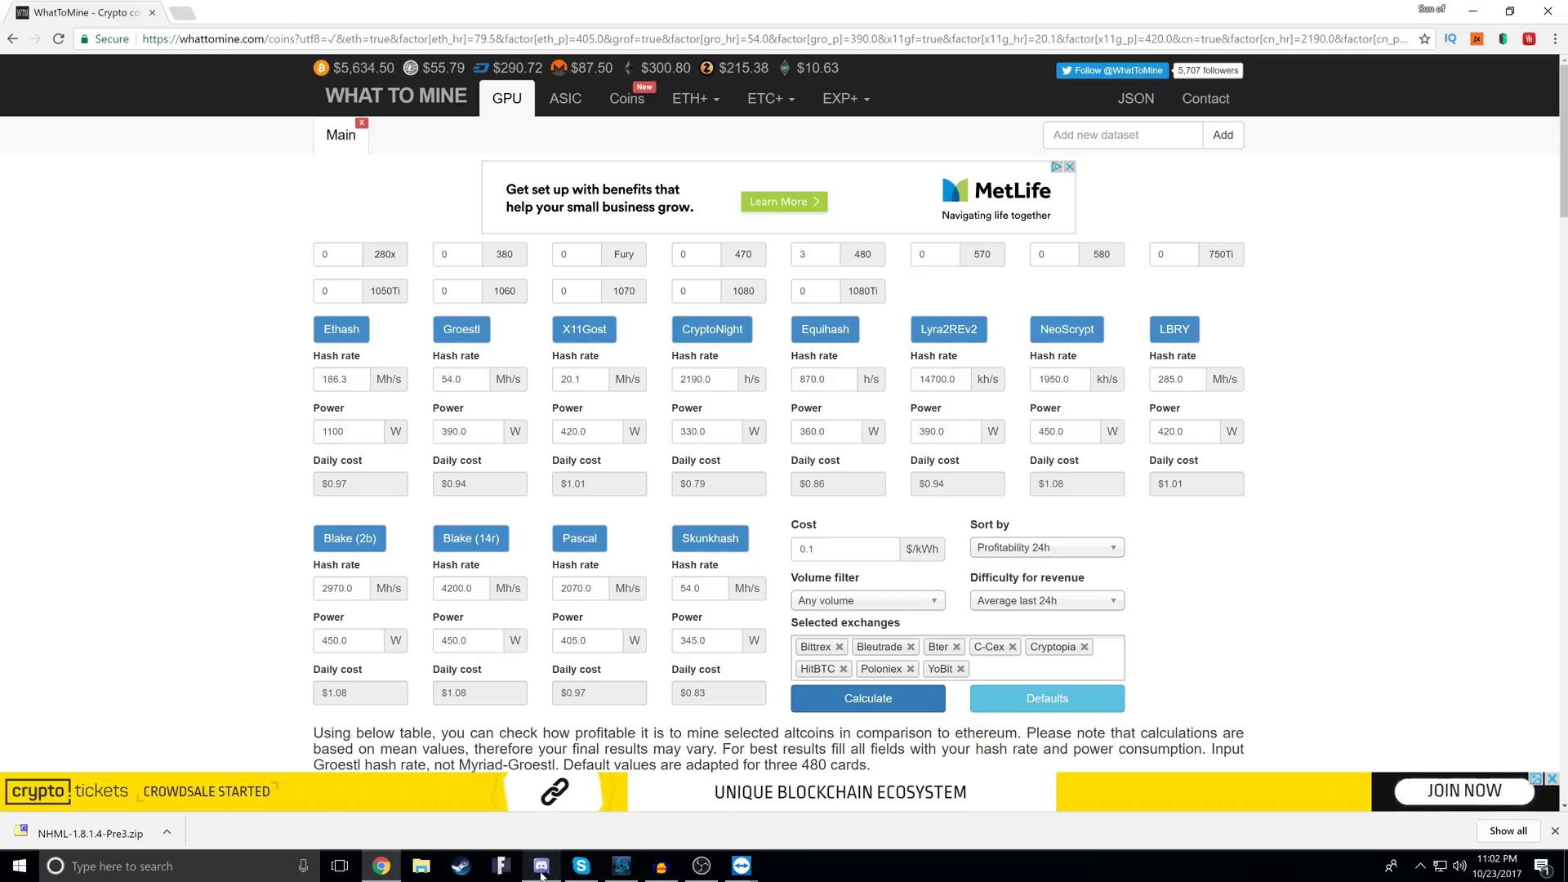
{"action": "mouse_move", "coordinate": [742, 866]}
{"action": "left_click", "coordinate": [788, 798]}
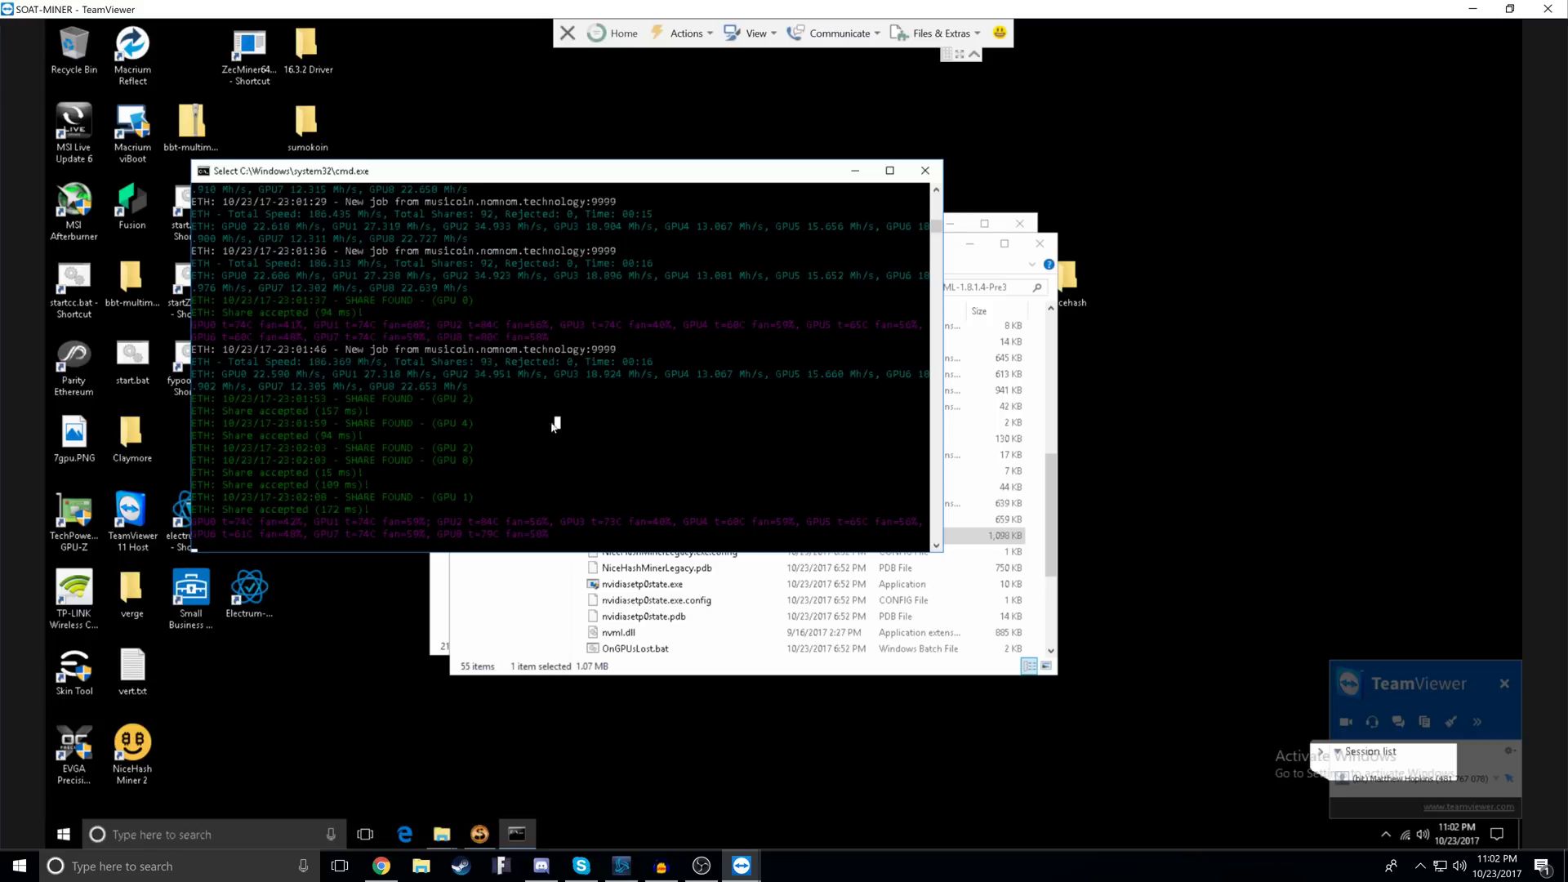
- Stop the Ethash miner and launch xmr-stak-nvidia.exe from sumokoin\xmr-stak-nvidia\xmr-stak-nvidia
{"action": "key", "text": "ctrl+c"}
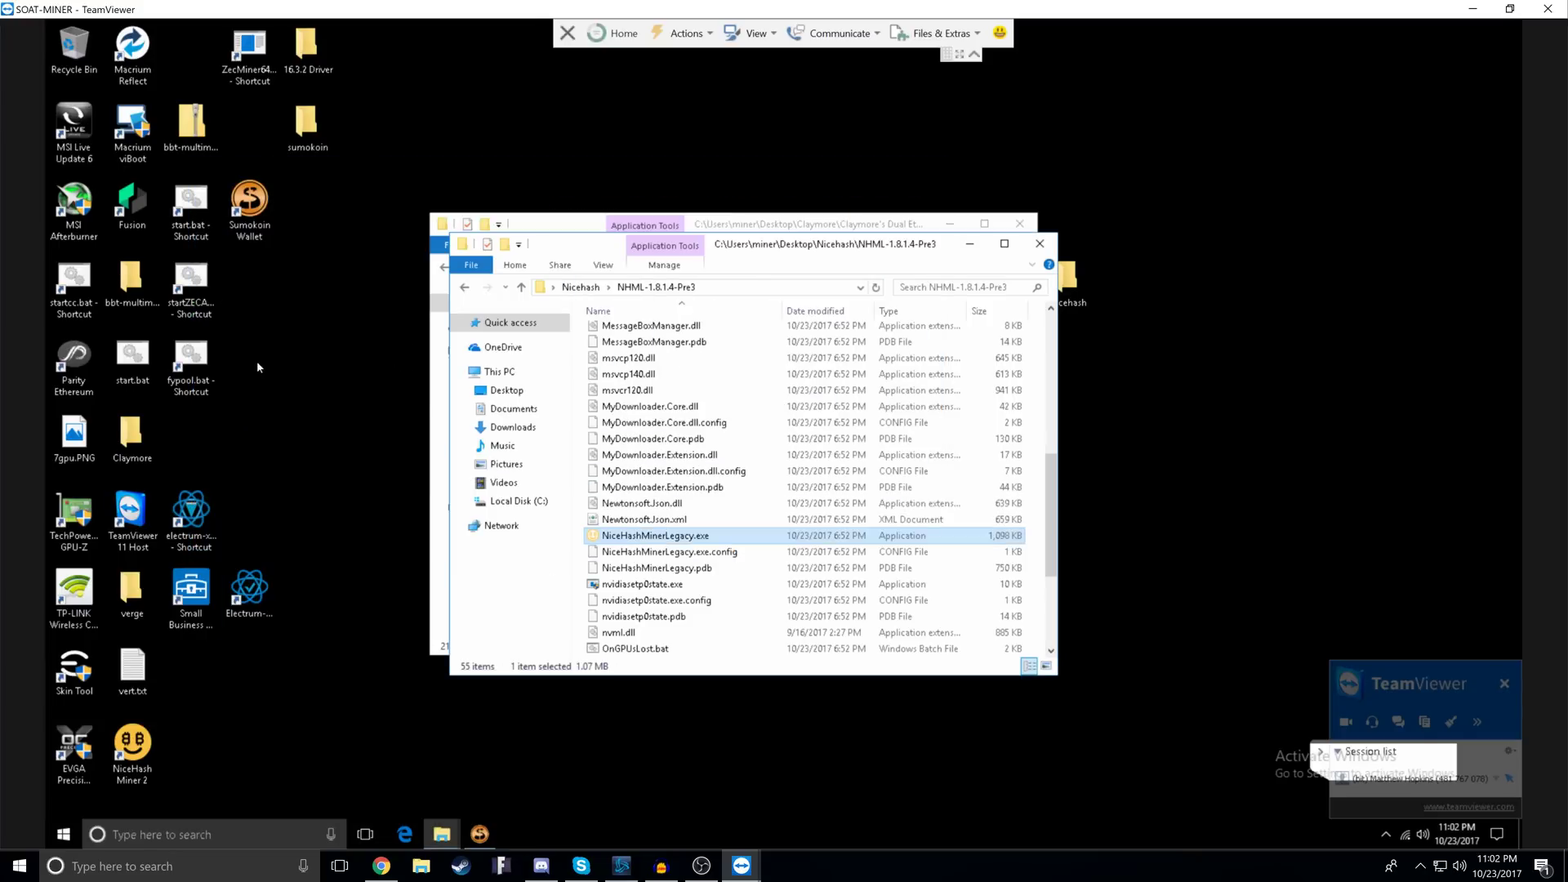
{"action": "double_click", "coordinate": [306, 123]}
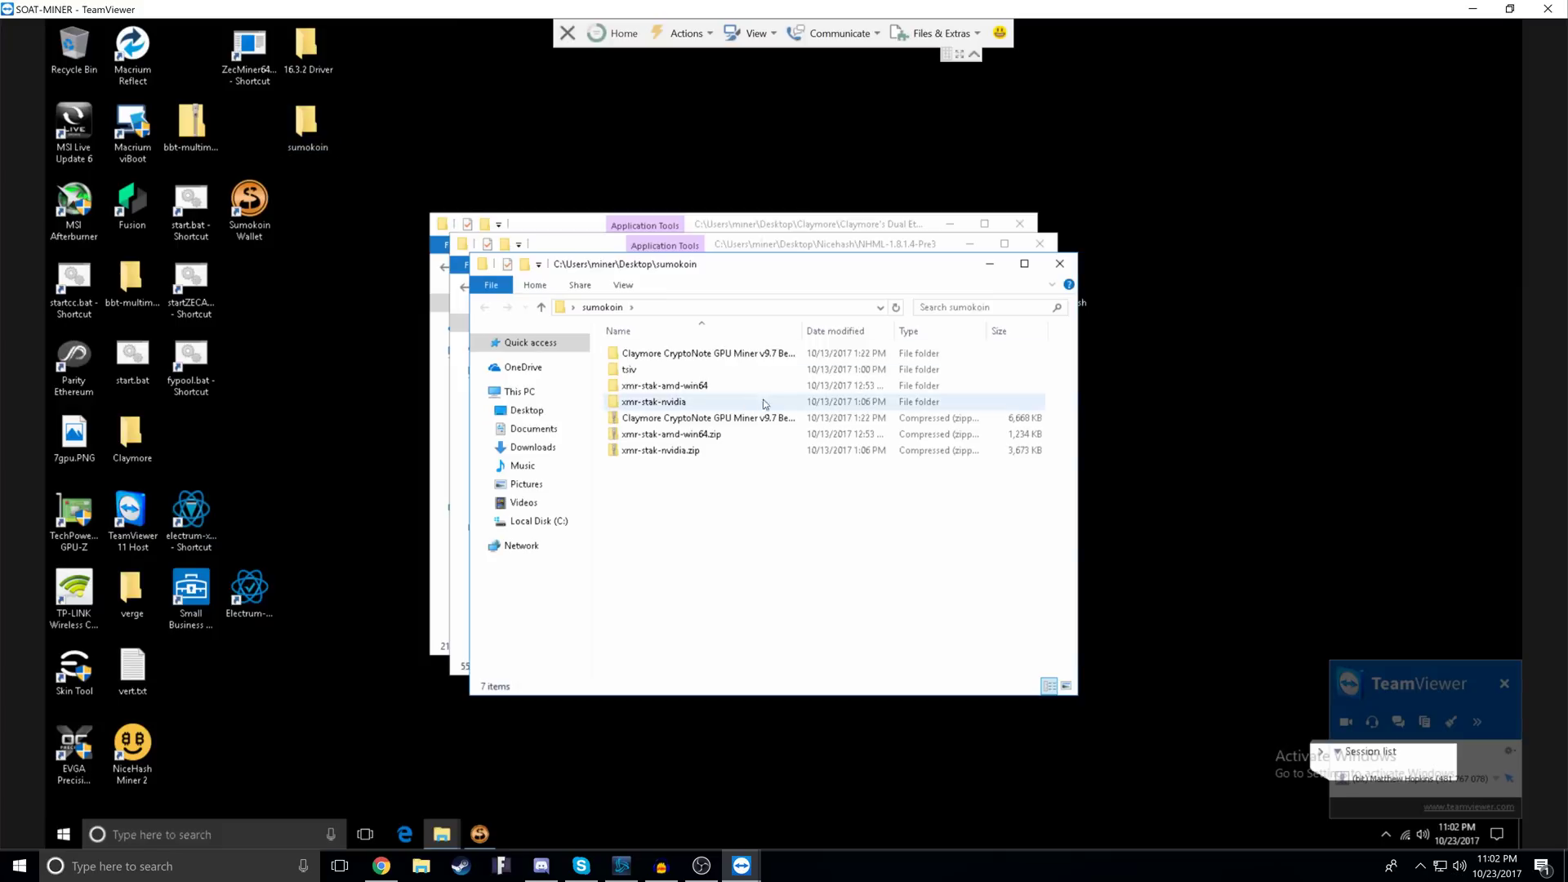
{"action": "left_click", "coordinate": [666, 408]}
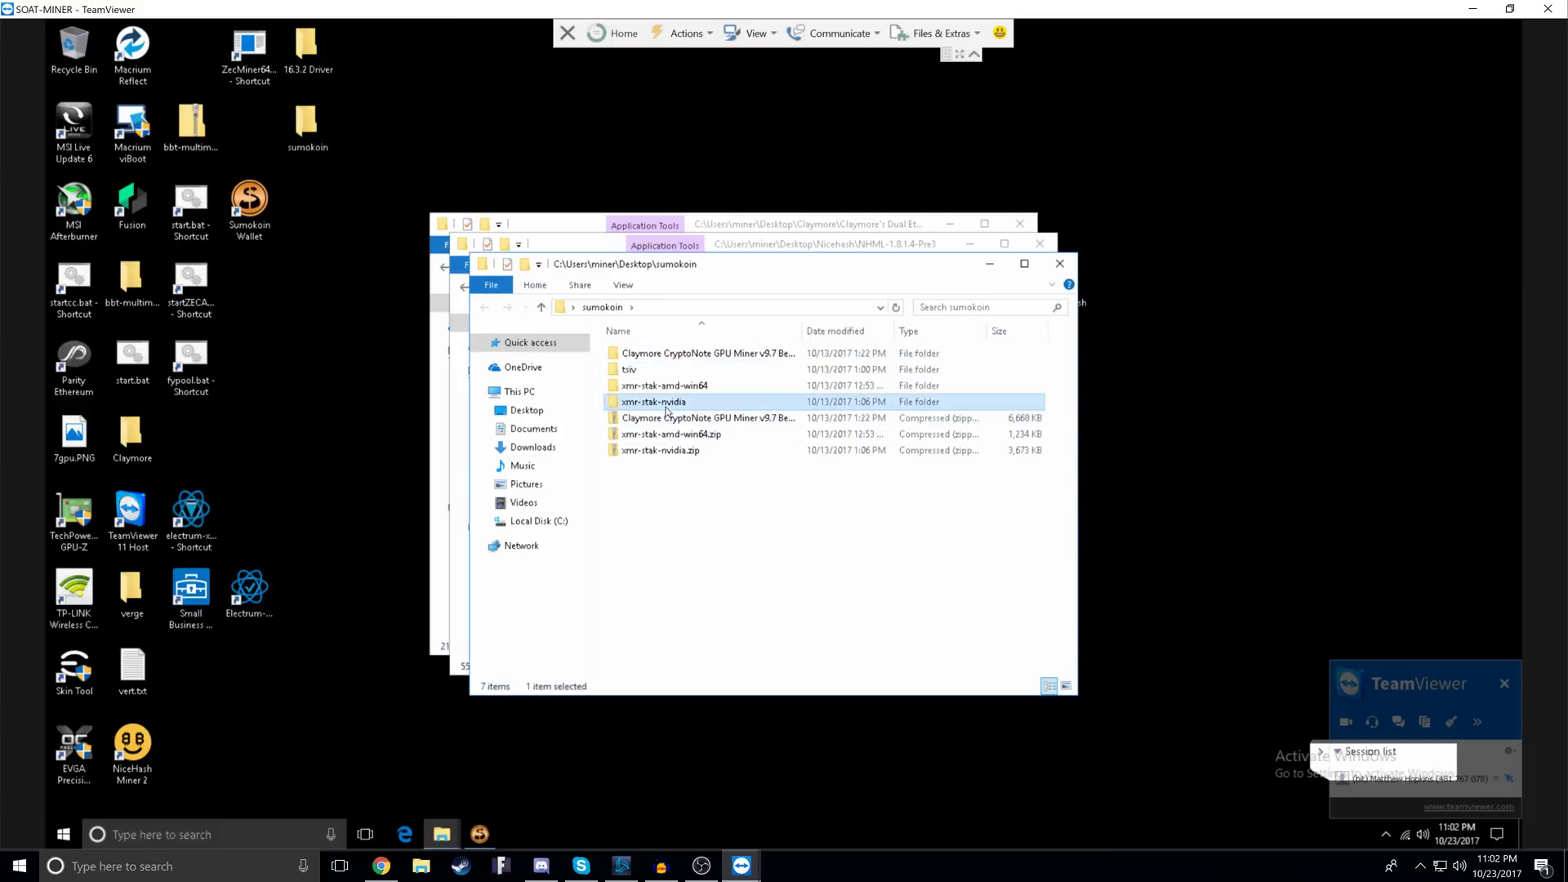
{"action": "double_click", "coordinate": [666, 404]}
{"action": "double_click", "coordinate": [660, 354]}
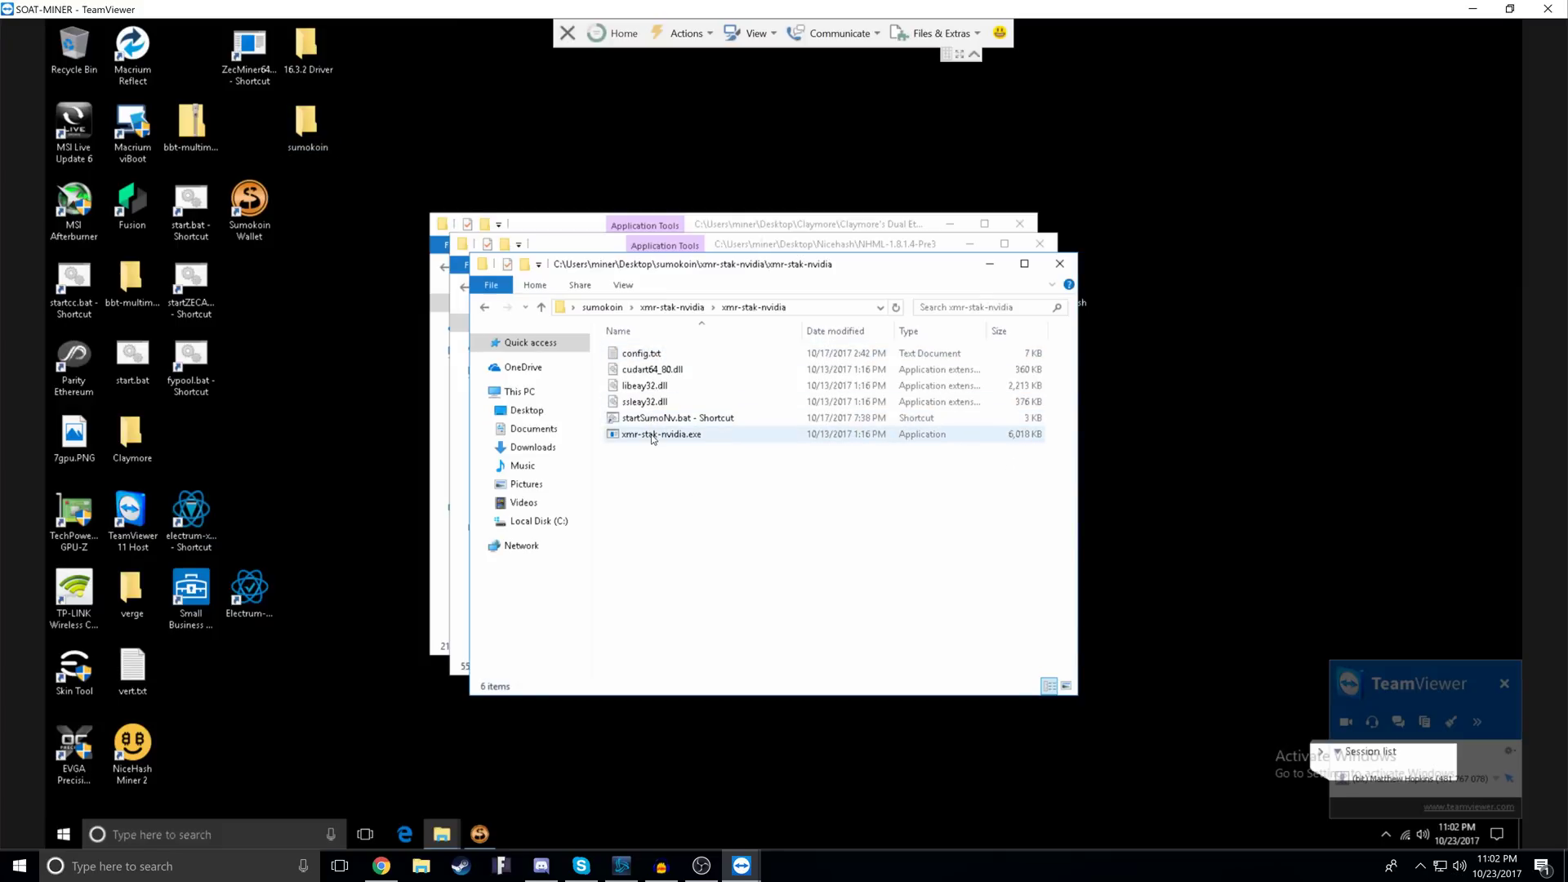
{"action": "double_click", "coordinate": [663, 435]}
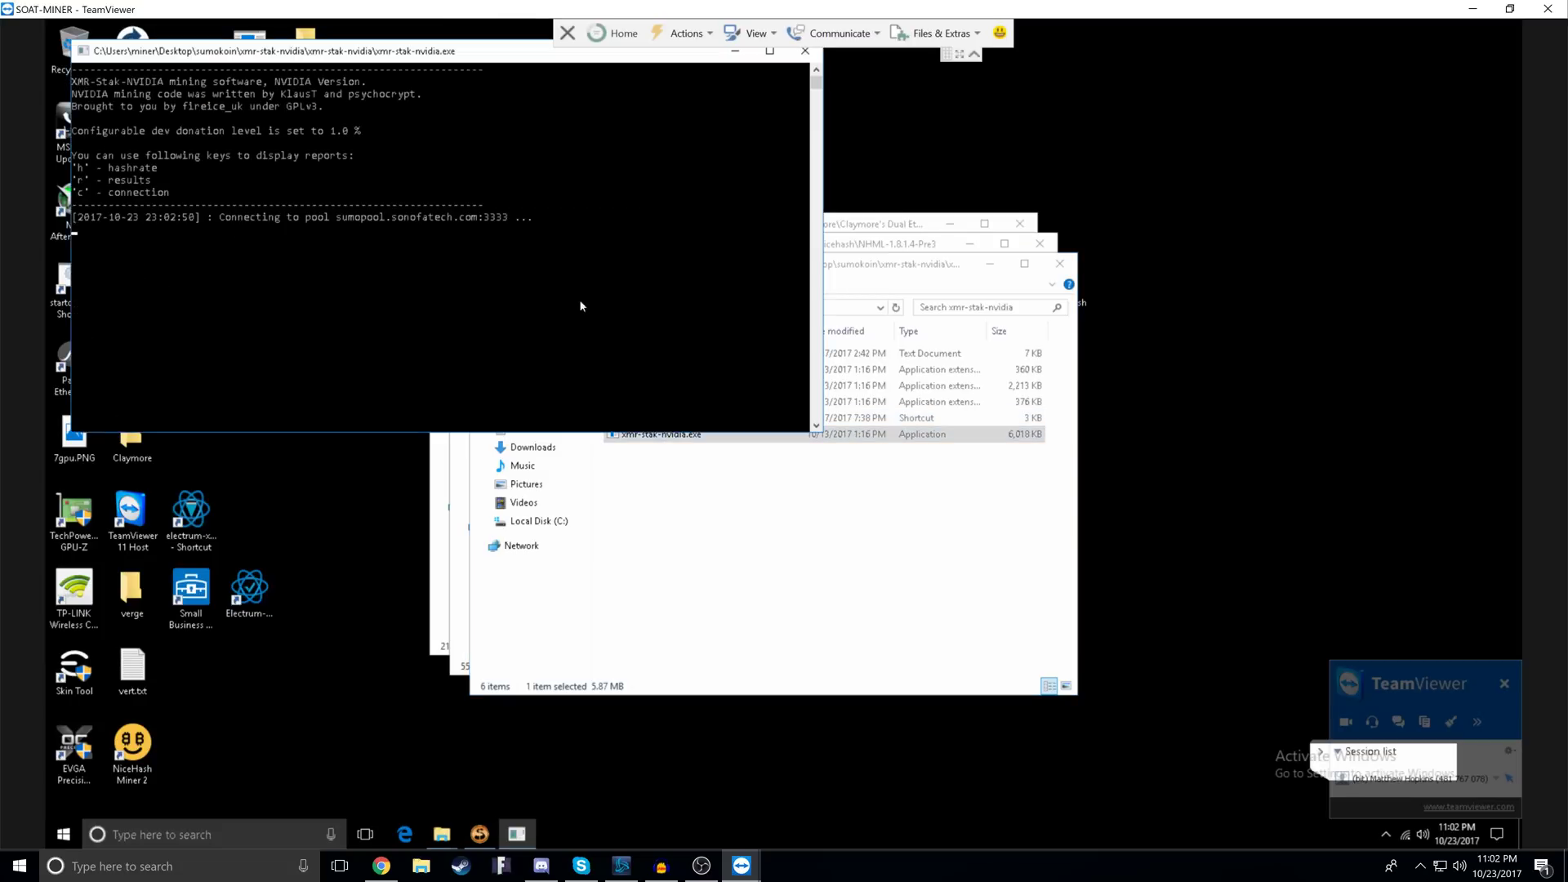
- Check the nvidia and amd miners' hash-rate reports (~3300 and 1364 H/s), then return to WhatToMine
{"action": "left_click", "coordinate": [1063, 264]}
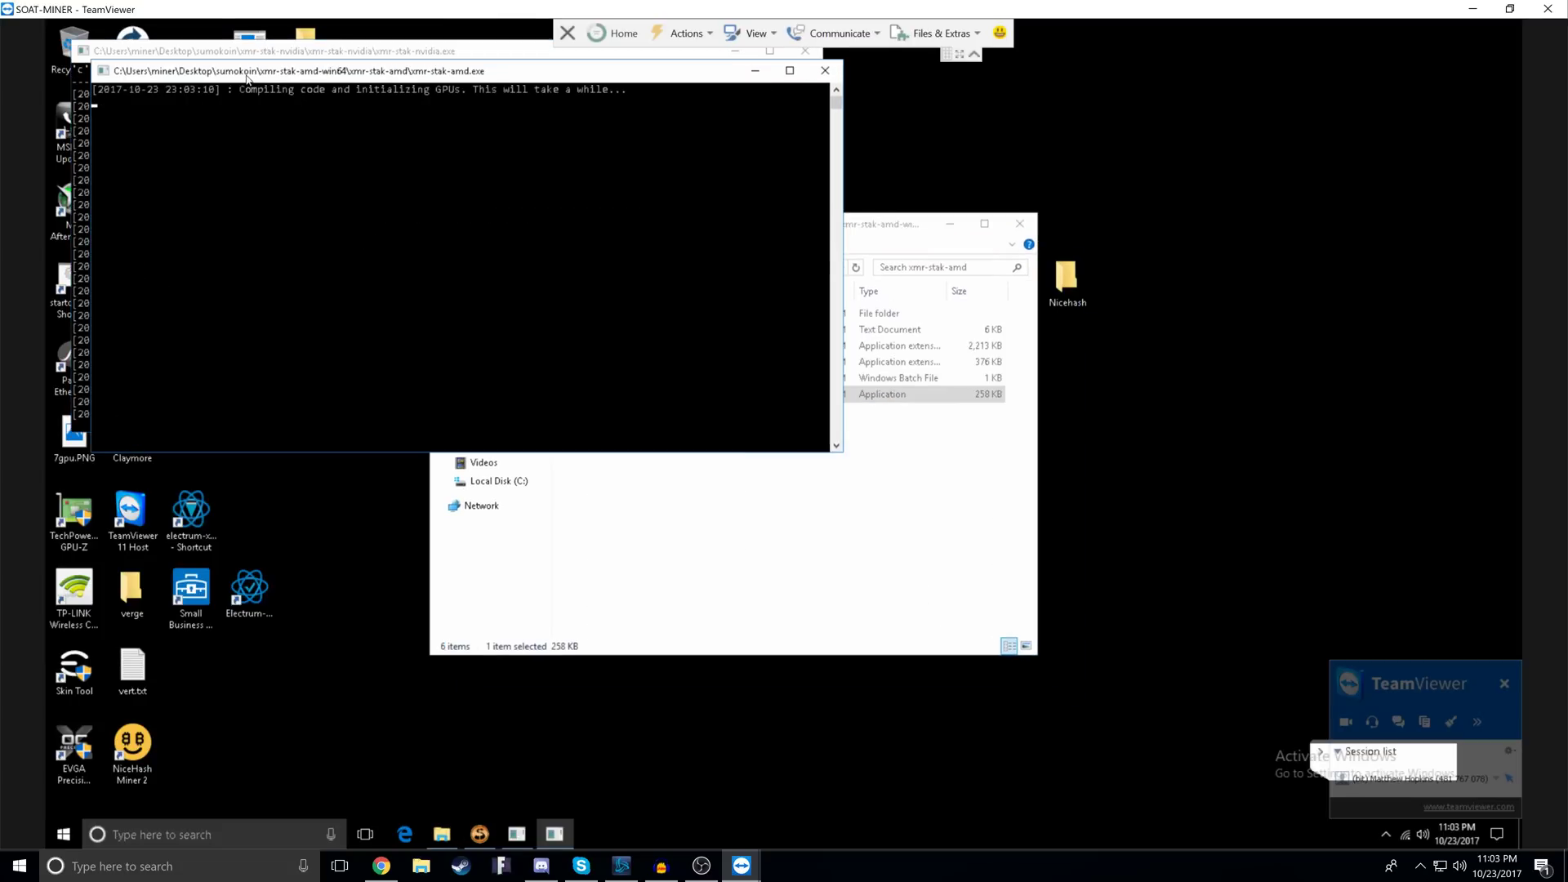
{"action": "left_click", "coordinate": [365, 317]}
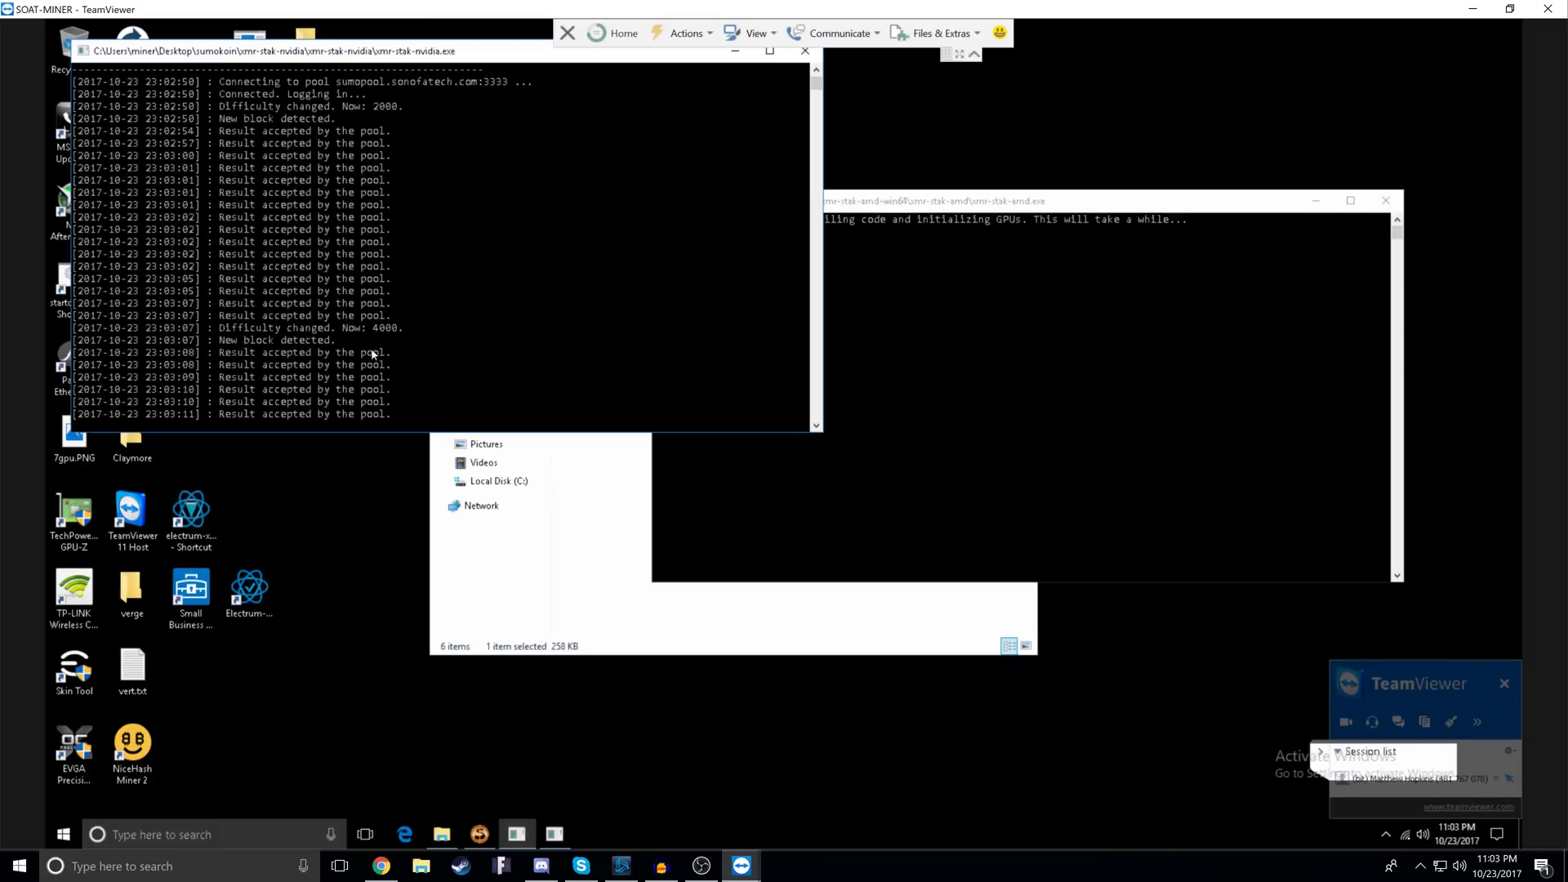
{"action": "key", "text": "h"}
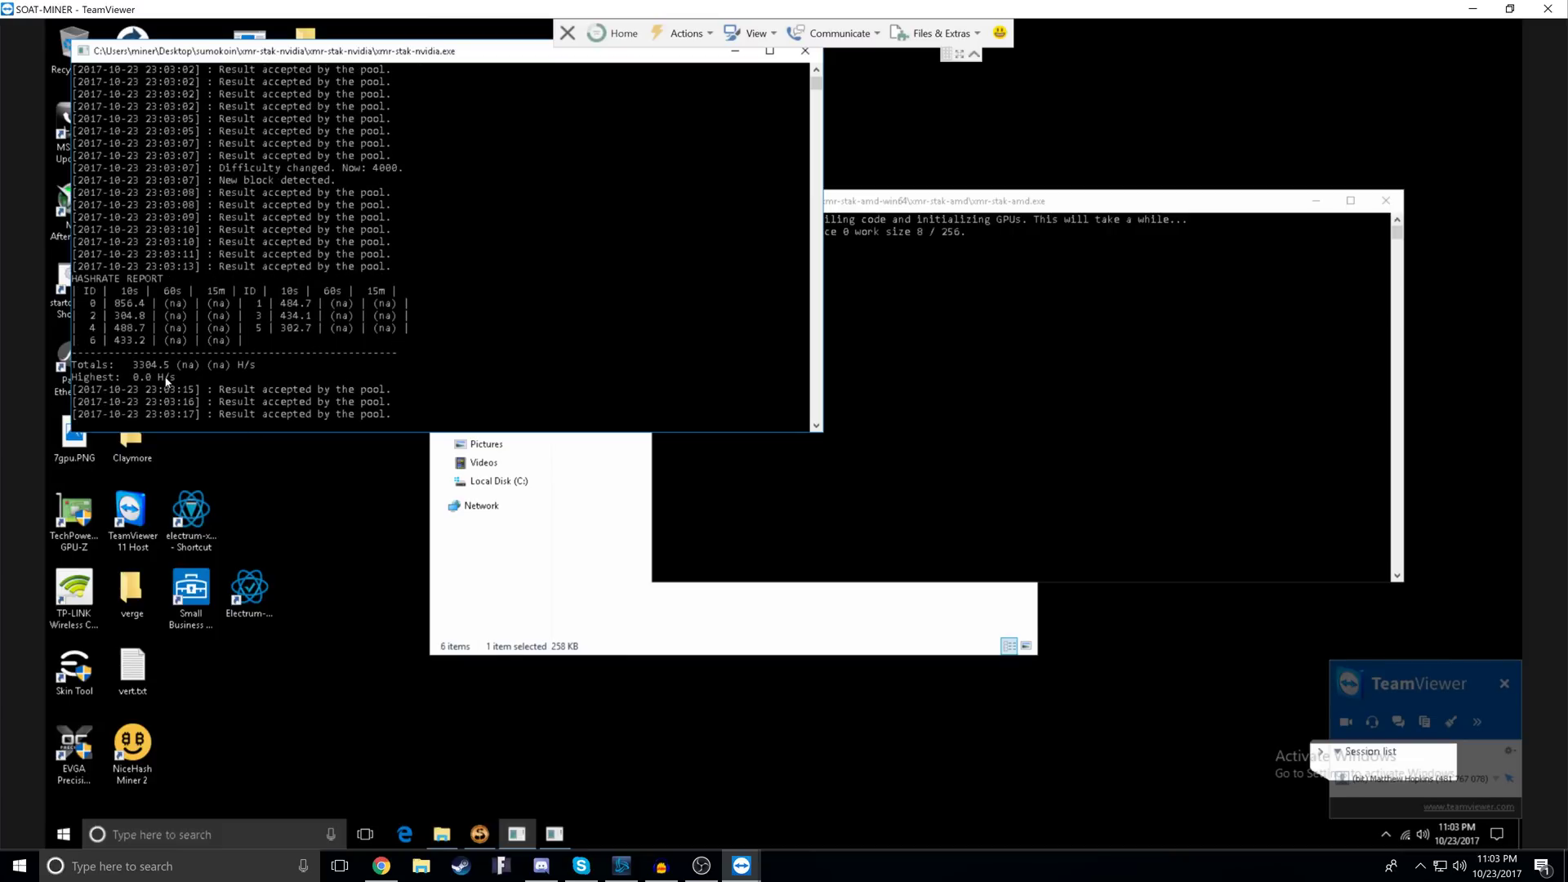
{"action": "key", "text": "h"}
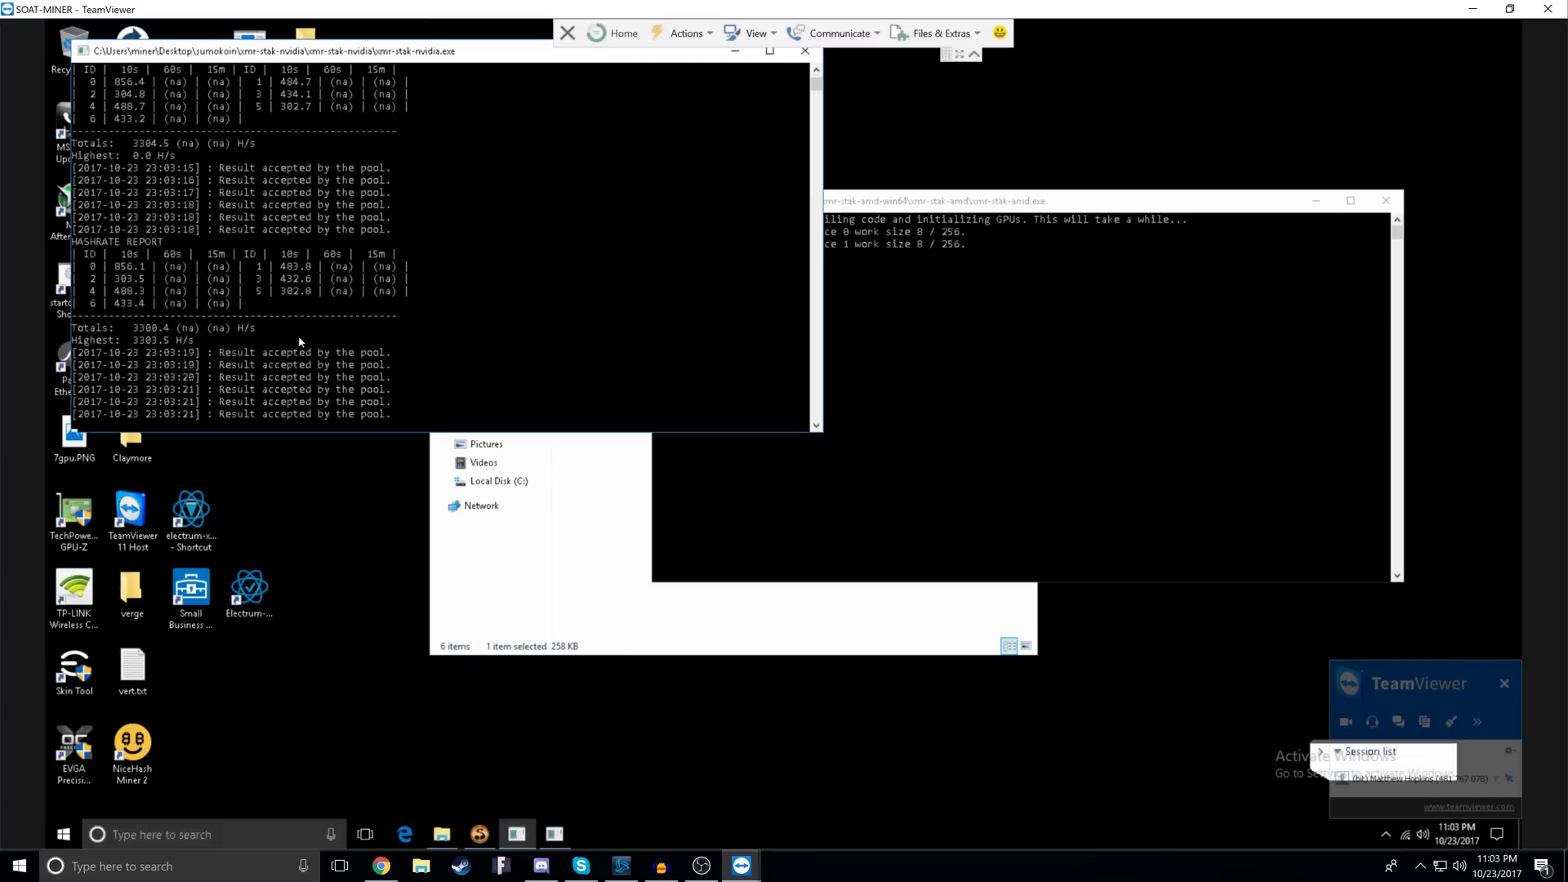
{"action": "left_click", "coordinate": [983, 341]}
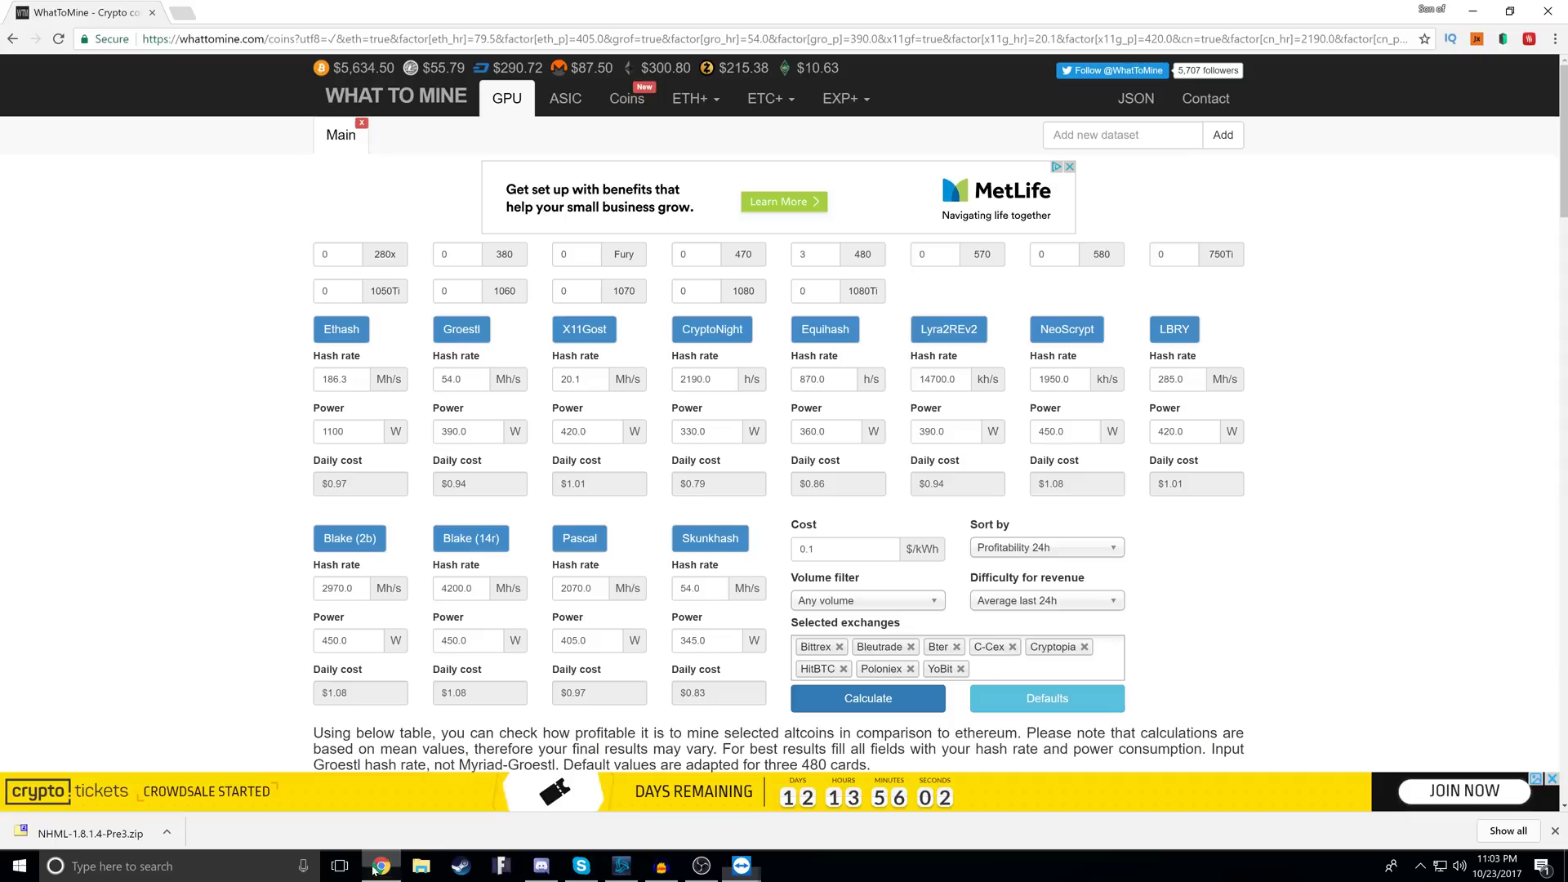
{"action": "left_click", "coordinate": [382, 866]}
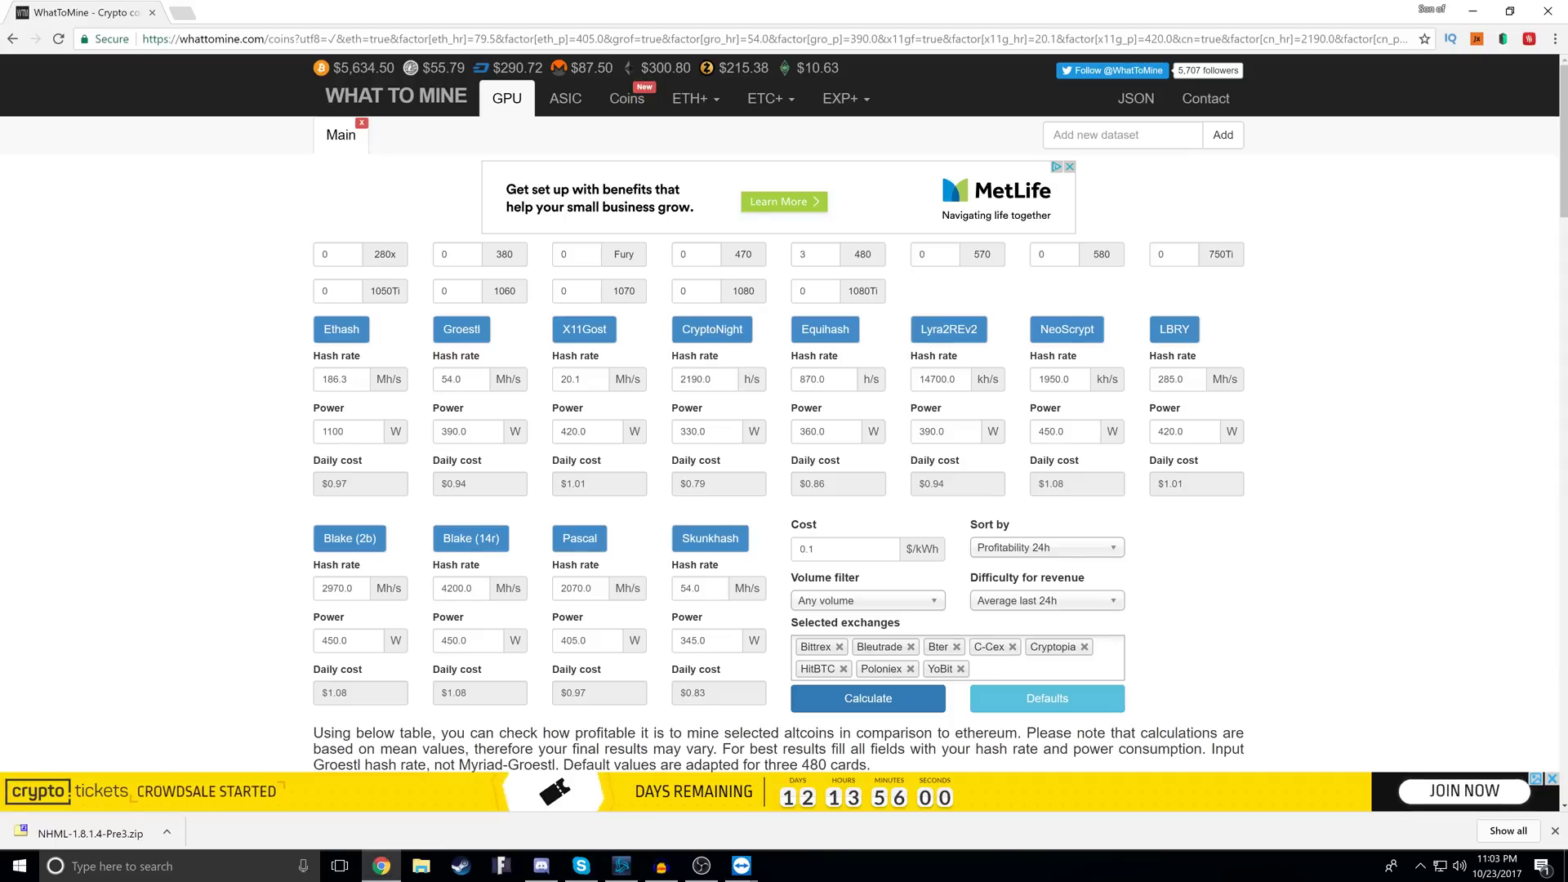
- Set CryptoNight to 4600 h/s at 900 W
{"action": "double_click", "coordinate": [704, 379]}
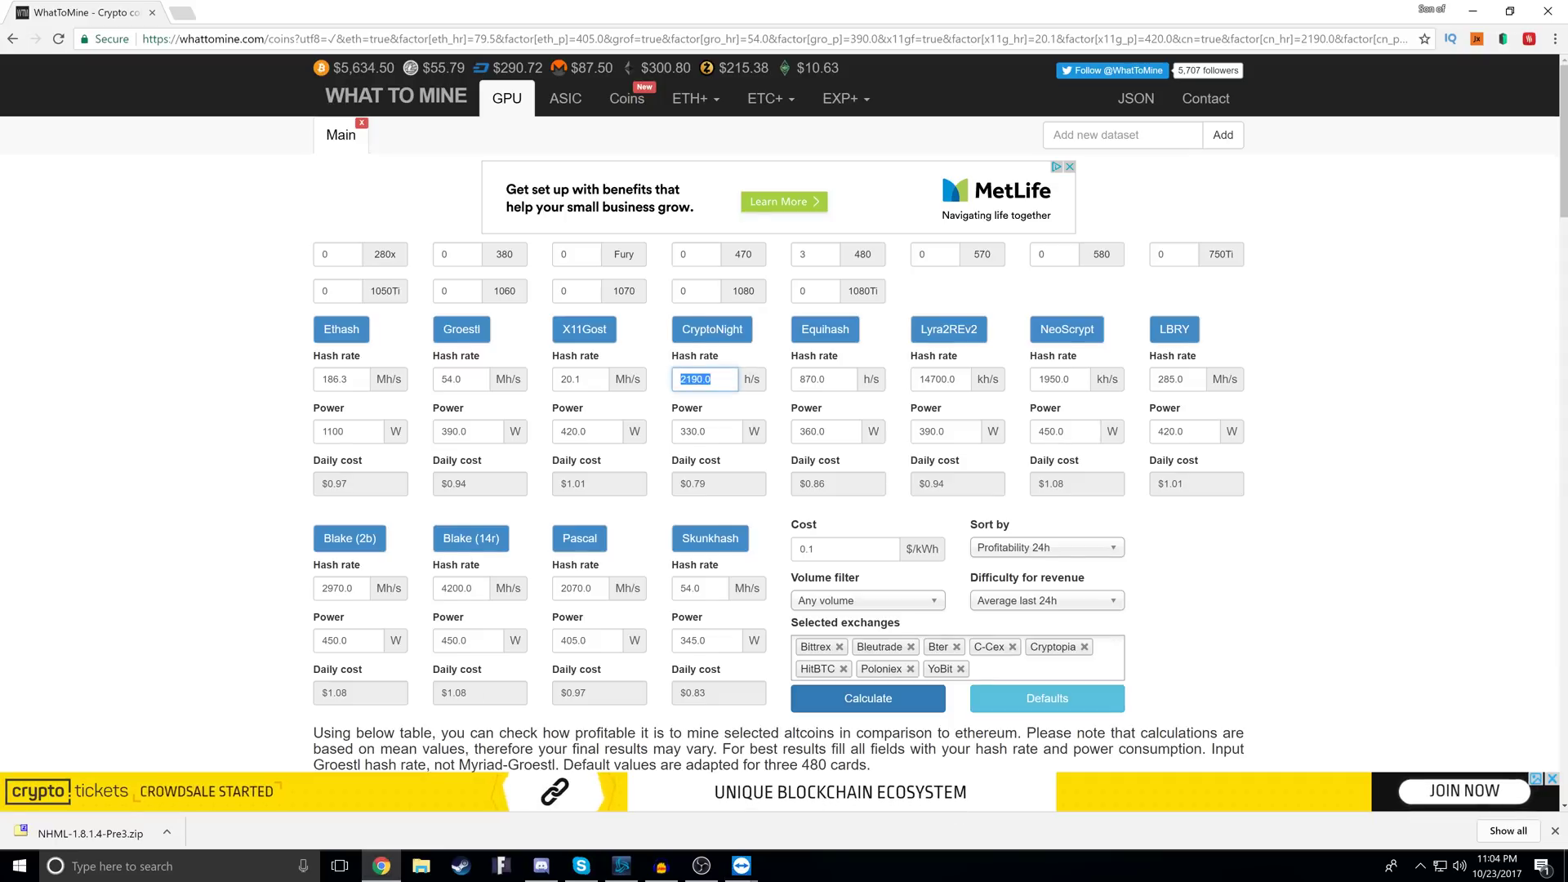
{"action": "type", "text": "4600"}
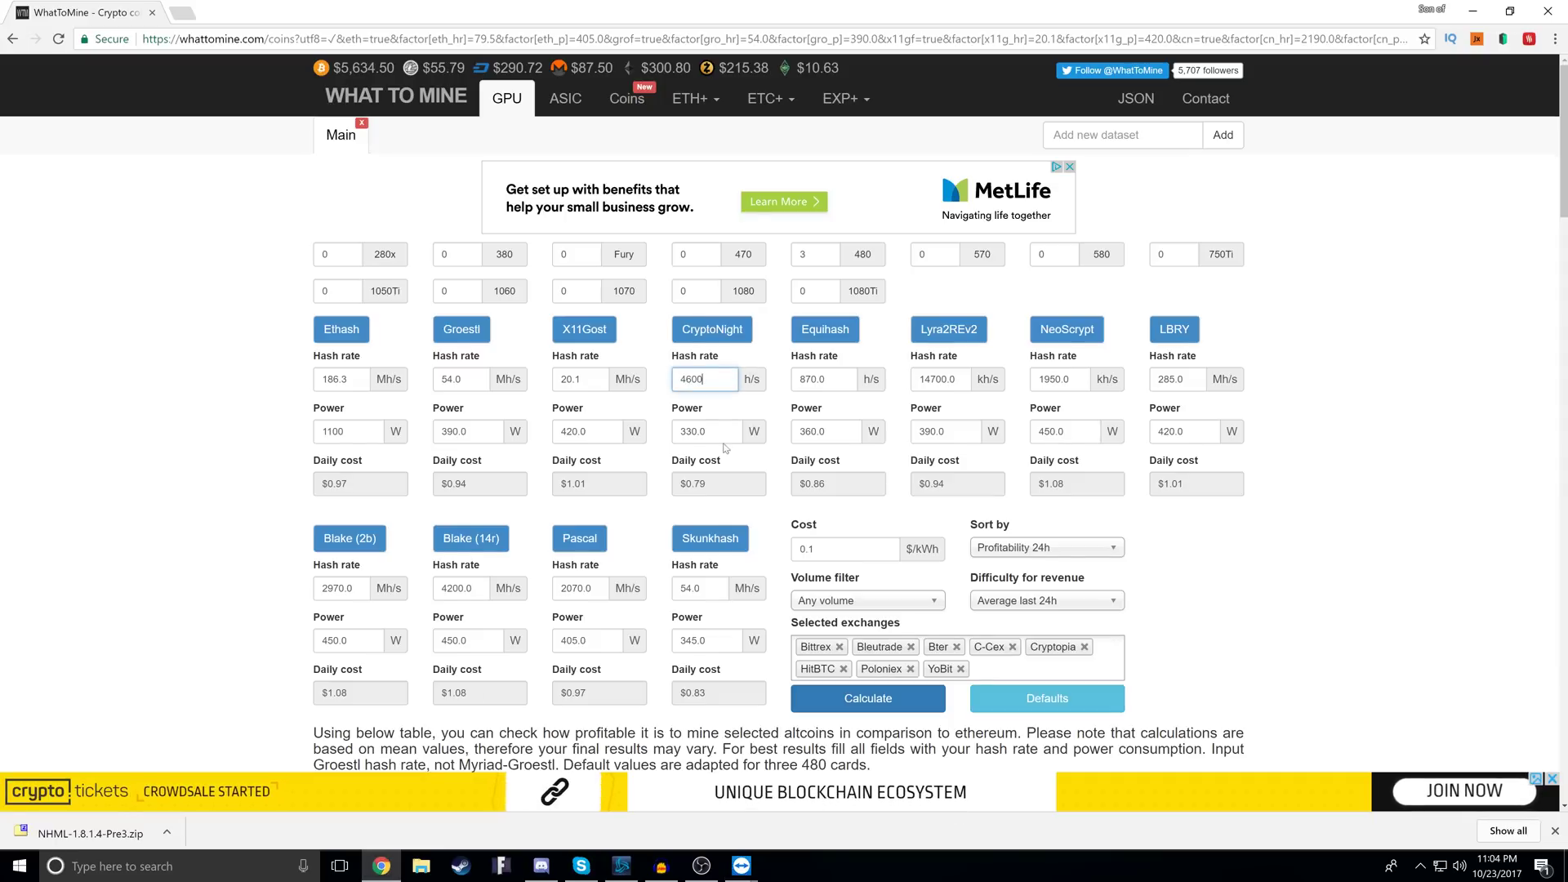
{"action": "key", "text": "Tab"}
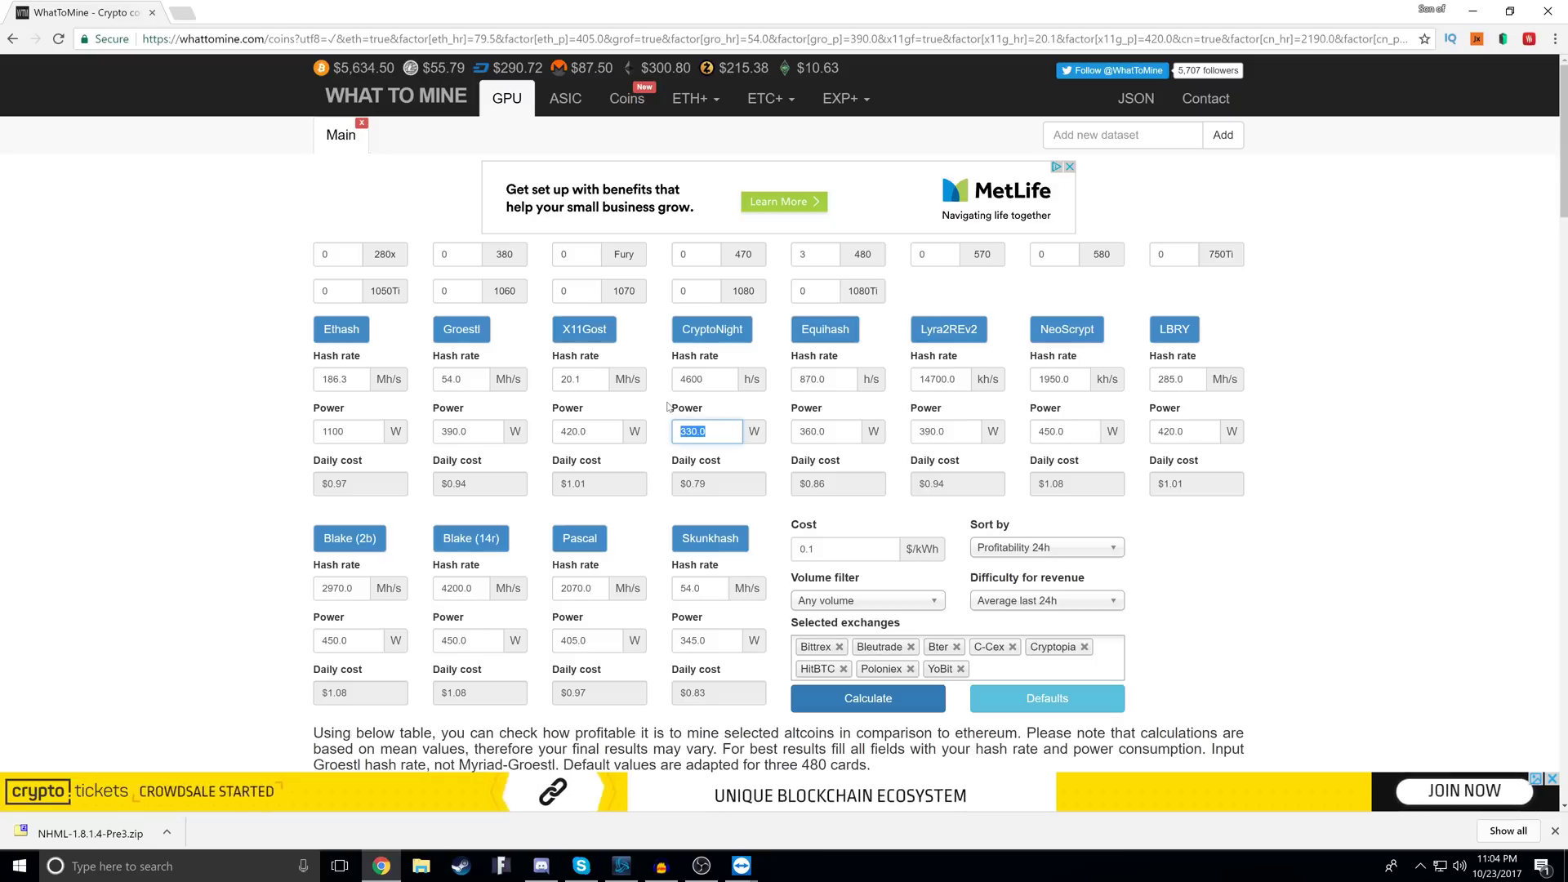
{"action": "type", "text": "900"}
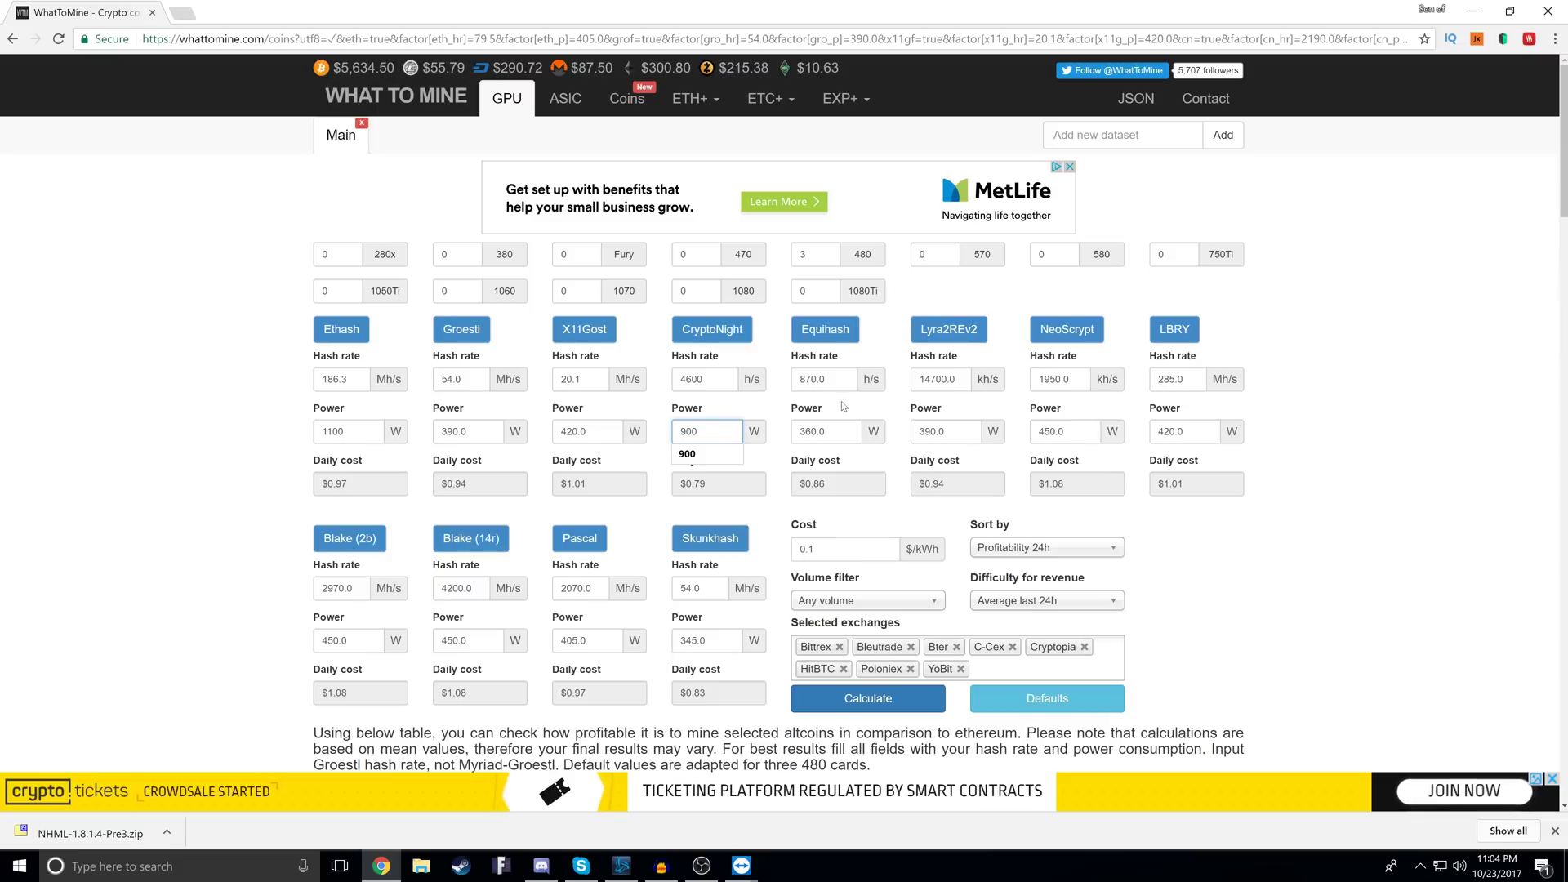
{"action": "left_click", "coordinate": [1381, 442]}
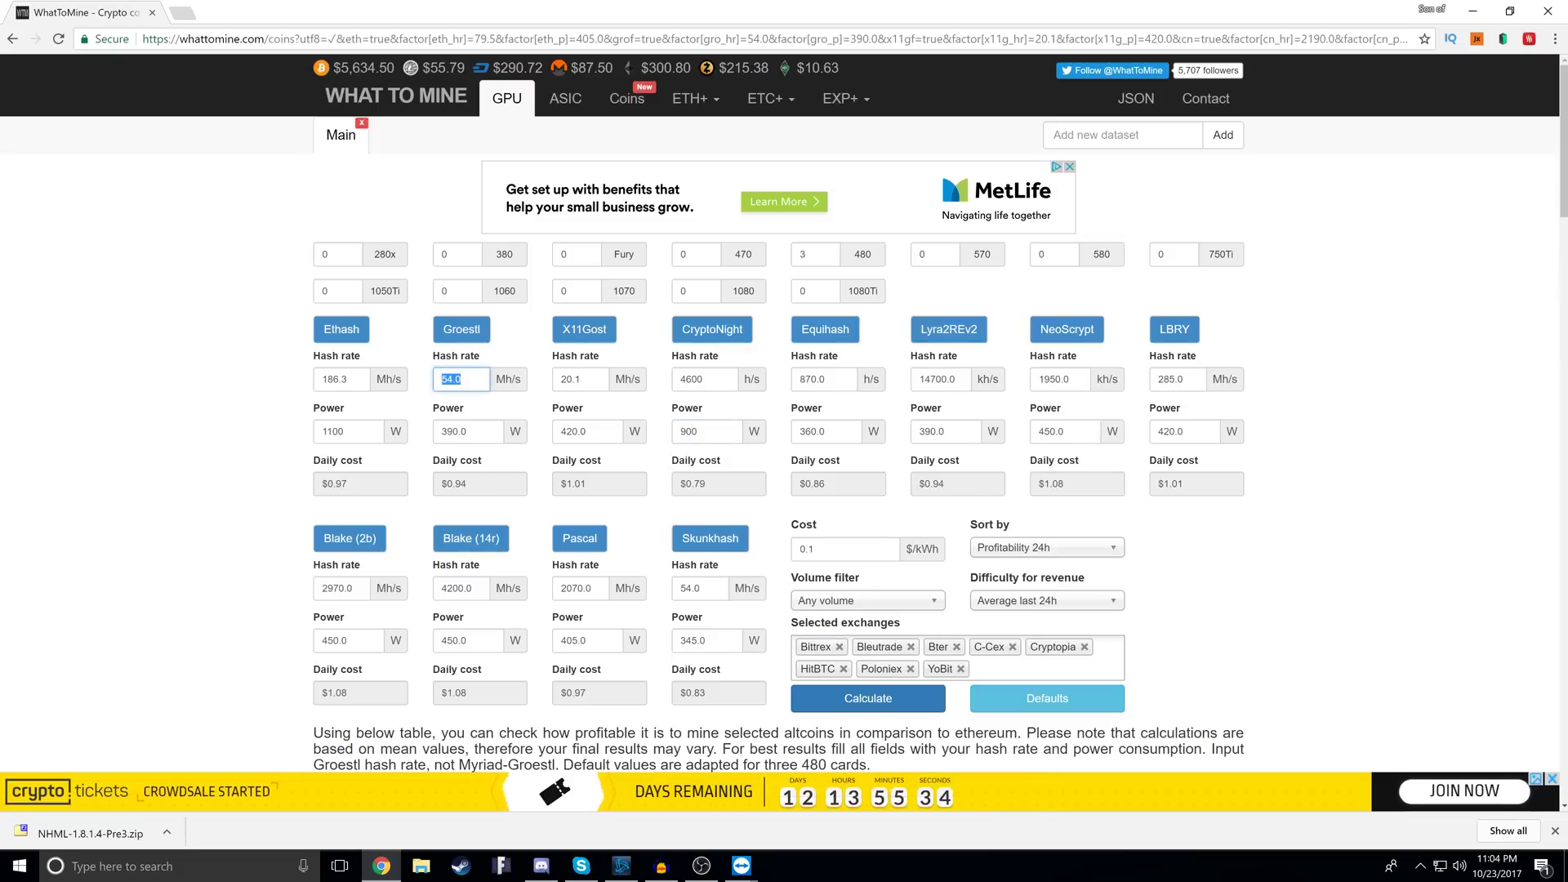
- Clear Groestl power and the Equihash, Lyra2REv2, NeoScrypt, Blake, Pascal and Skunkhash hash rates
{"action": "key", "text": "Tab"}
{"action": "key", "text": "BackSpace"}
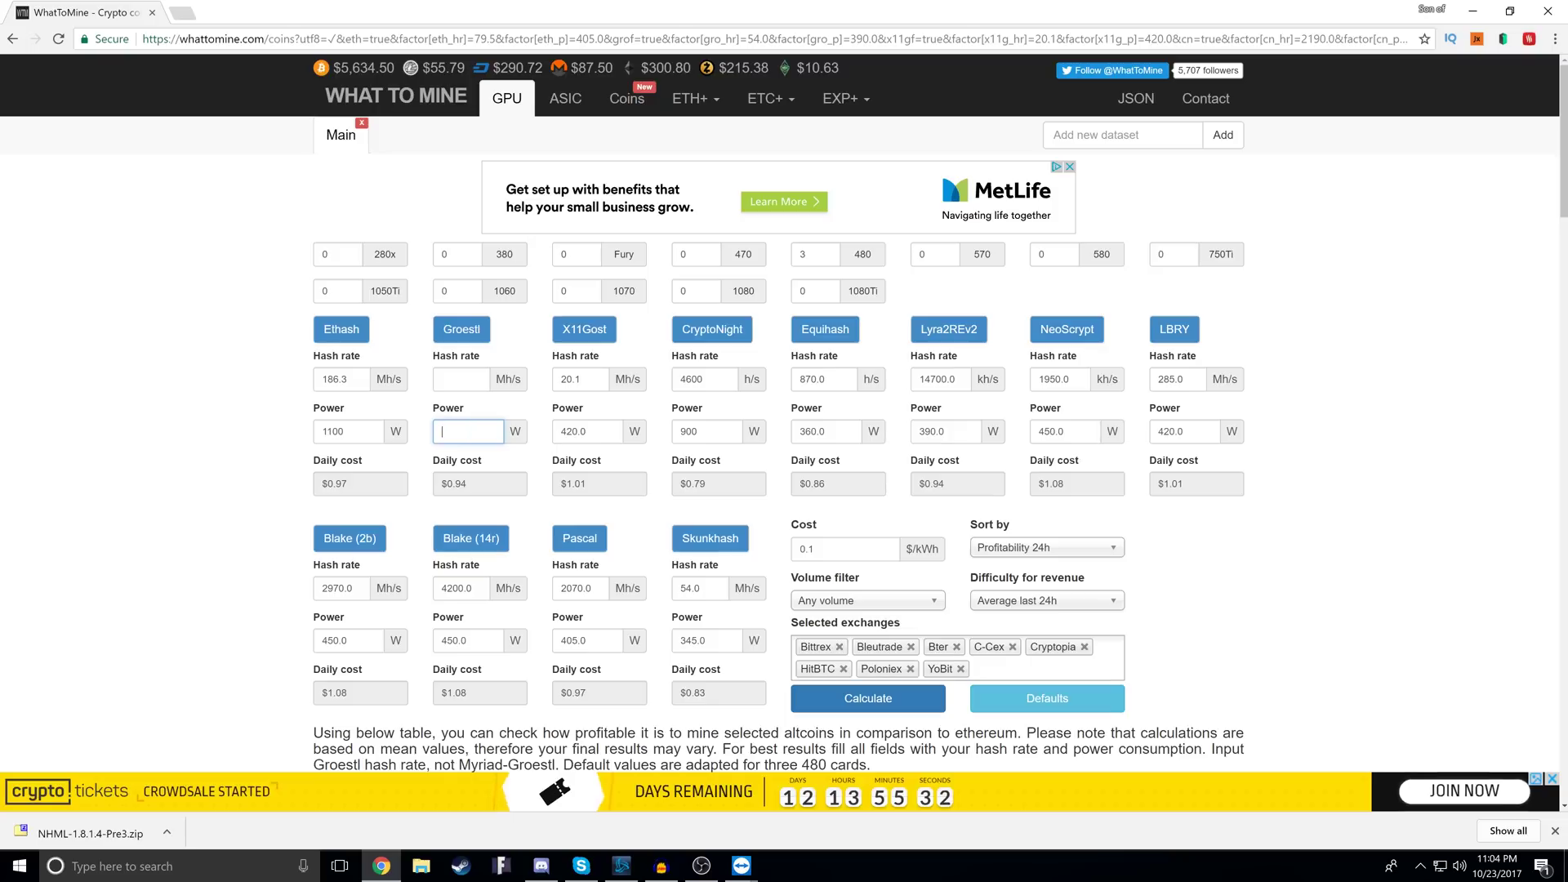
{"action": "key", "text": "Tab"}
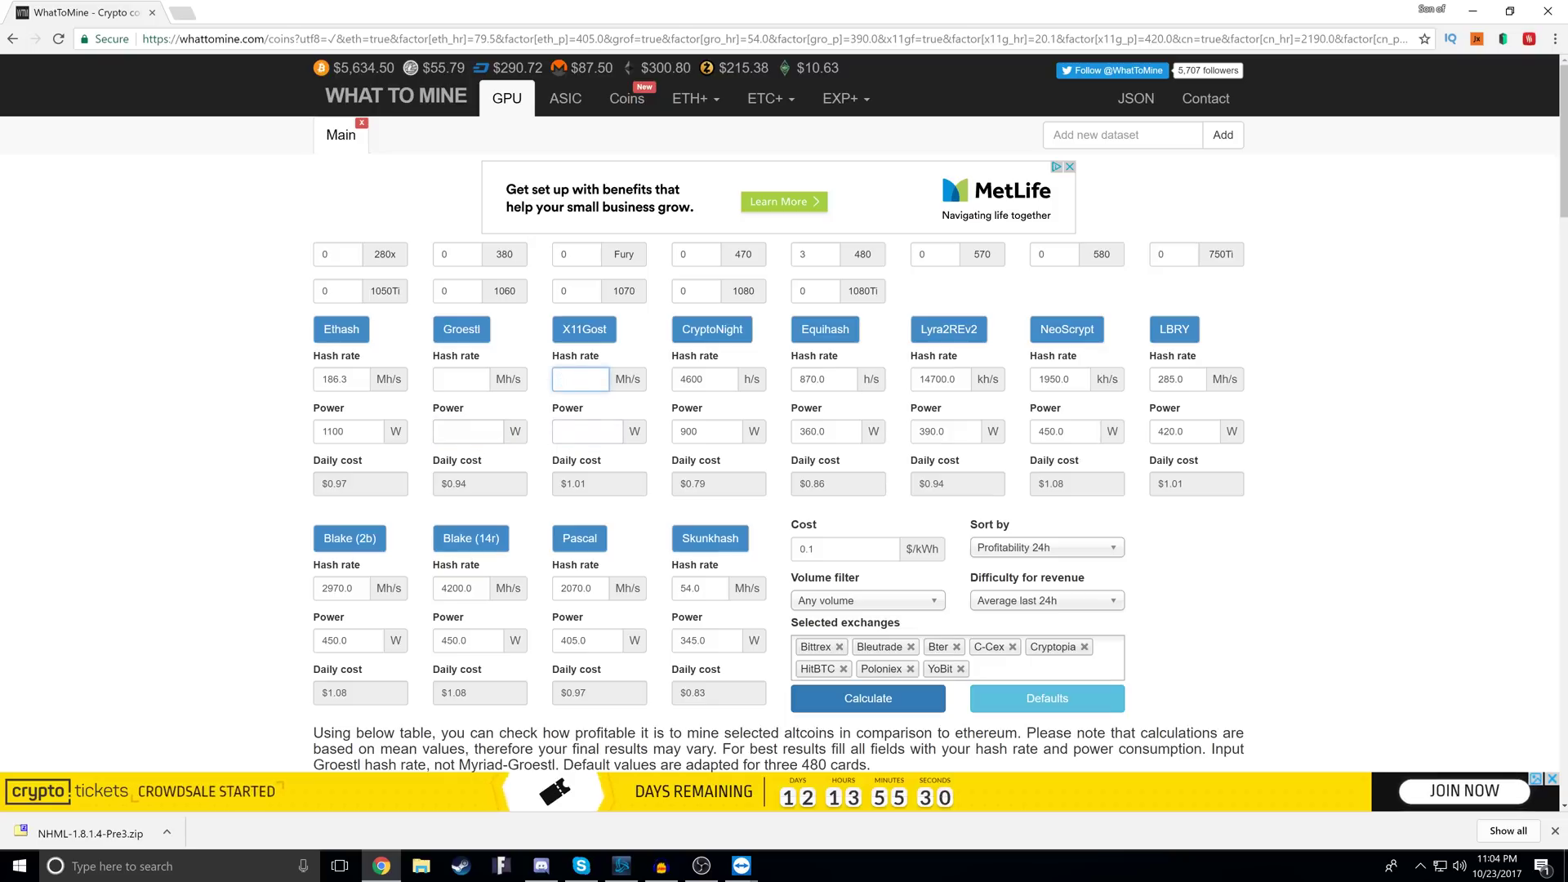
{"action": "key", "text": "Tab"}
{"action": "key", "text": "BackSpace"}
{"action": "key", "text": "Tab"}
{"action": "key", "text": "BackSpace"}
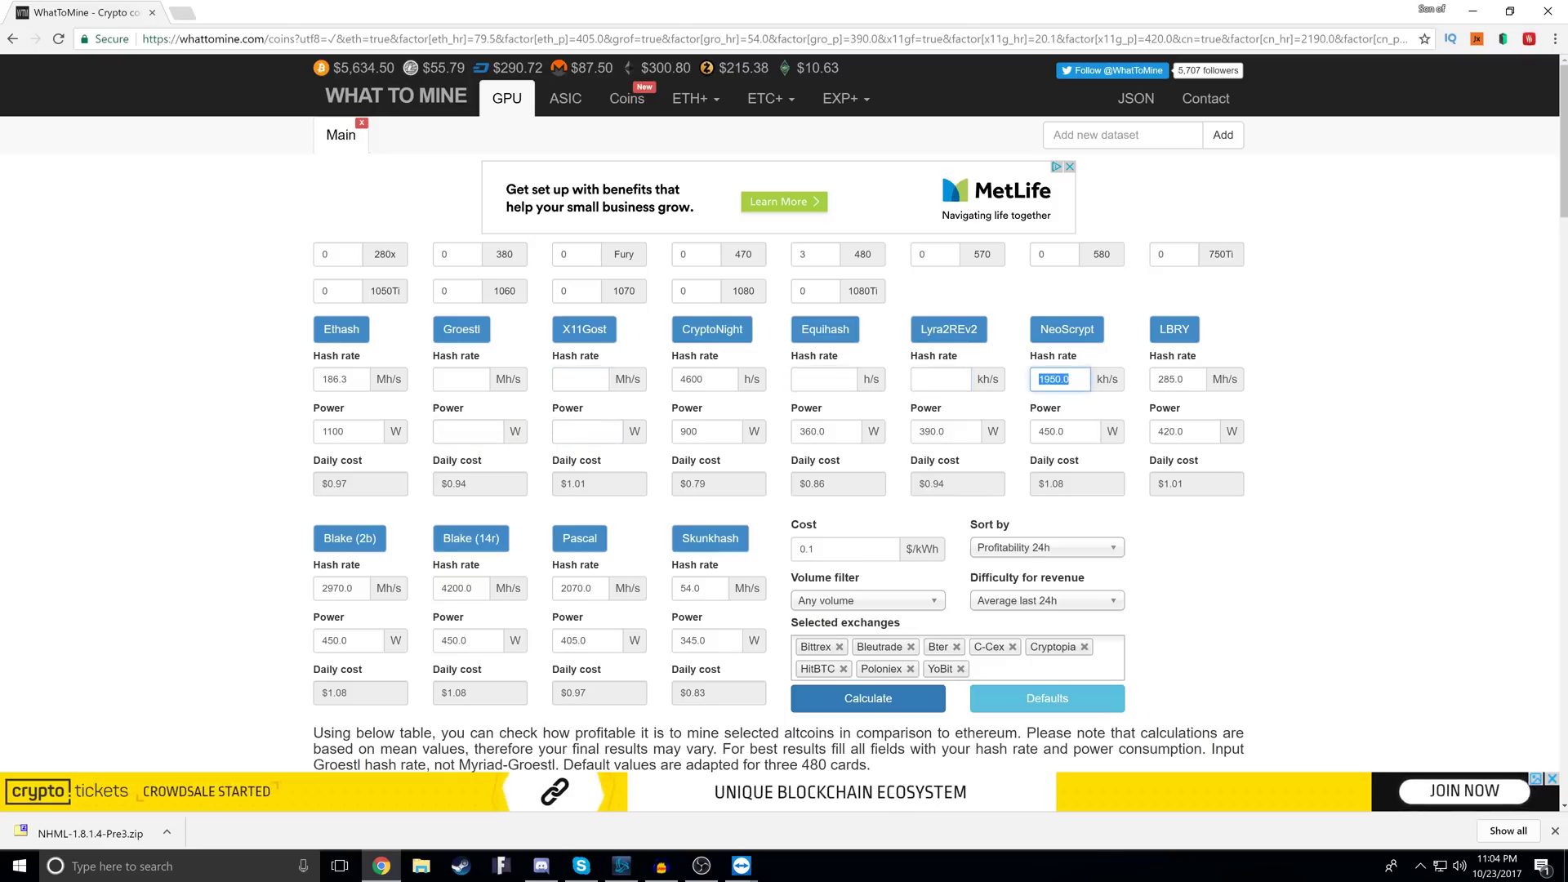
{"action": "key", "text": "BackSpace"}
{"action": "key", "text": "Tab"}
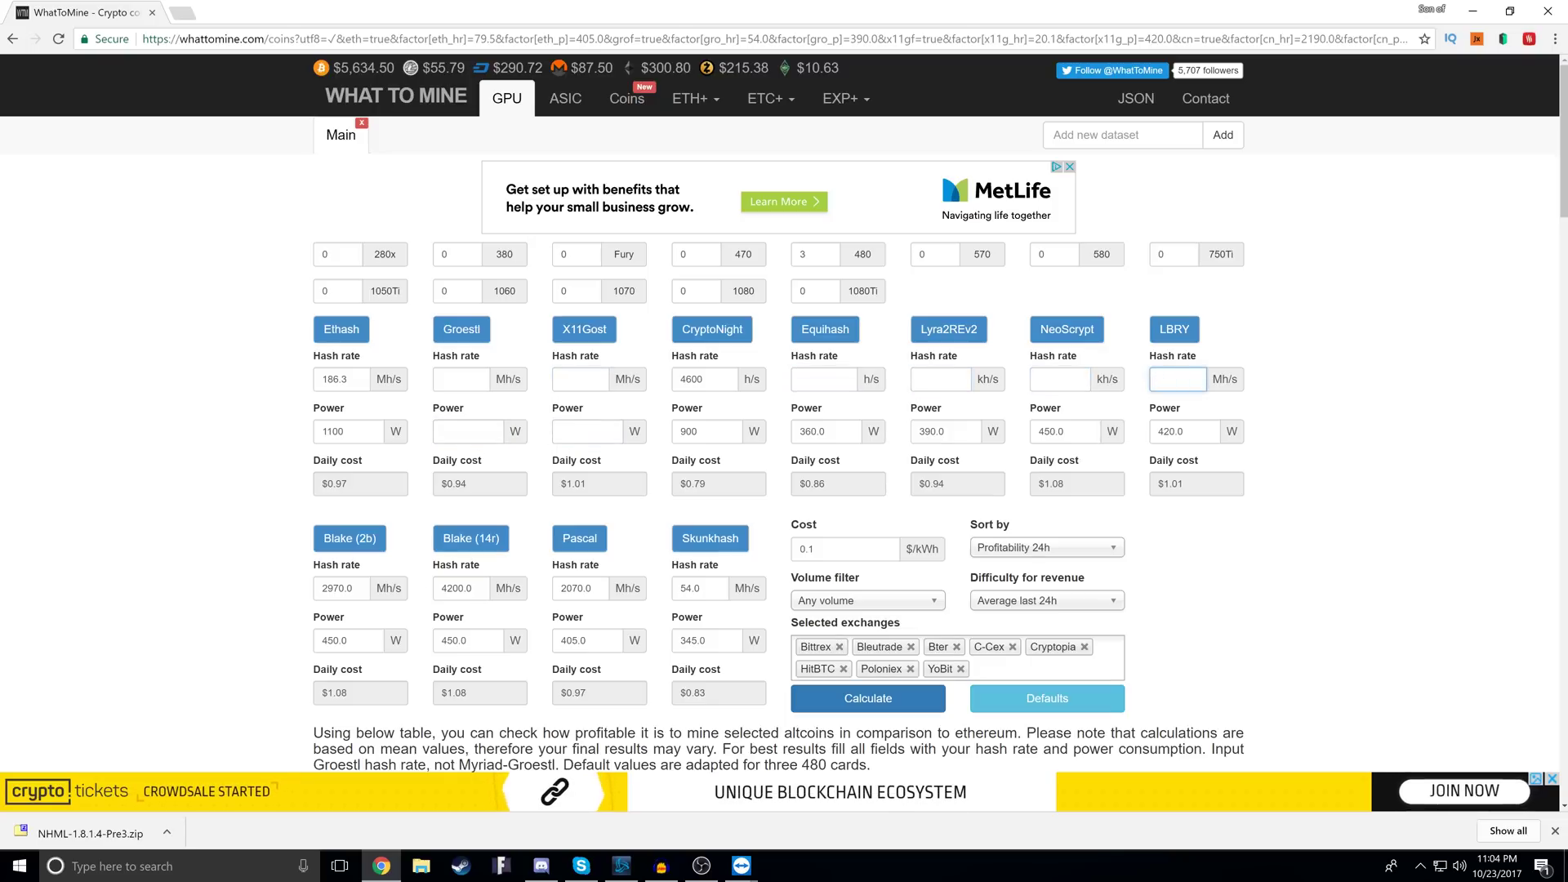
{"action": "key", "text": "Tab"}
{"action": "key", "text": "BackSpace"}
{"action": "key", "text": "Tab"}
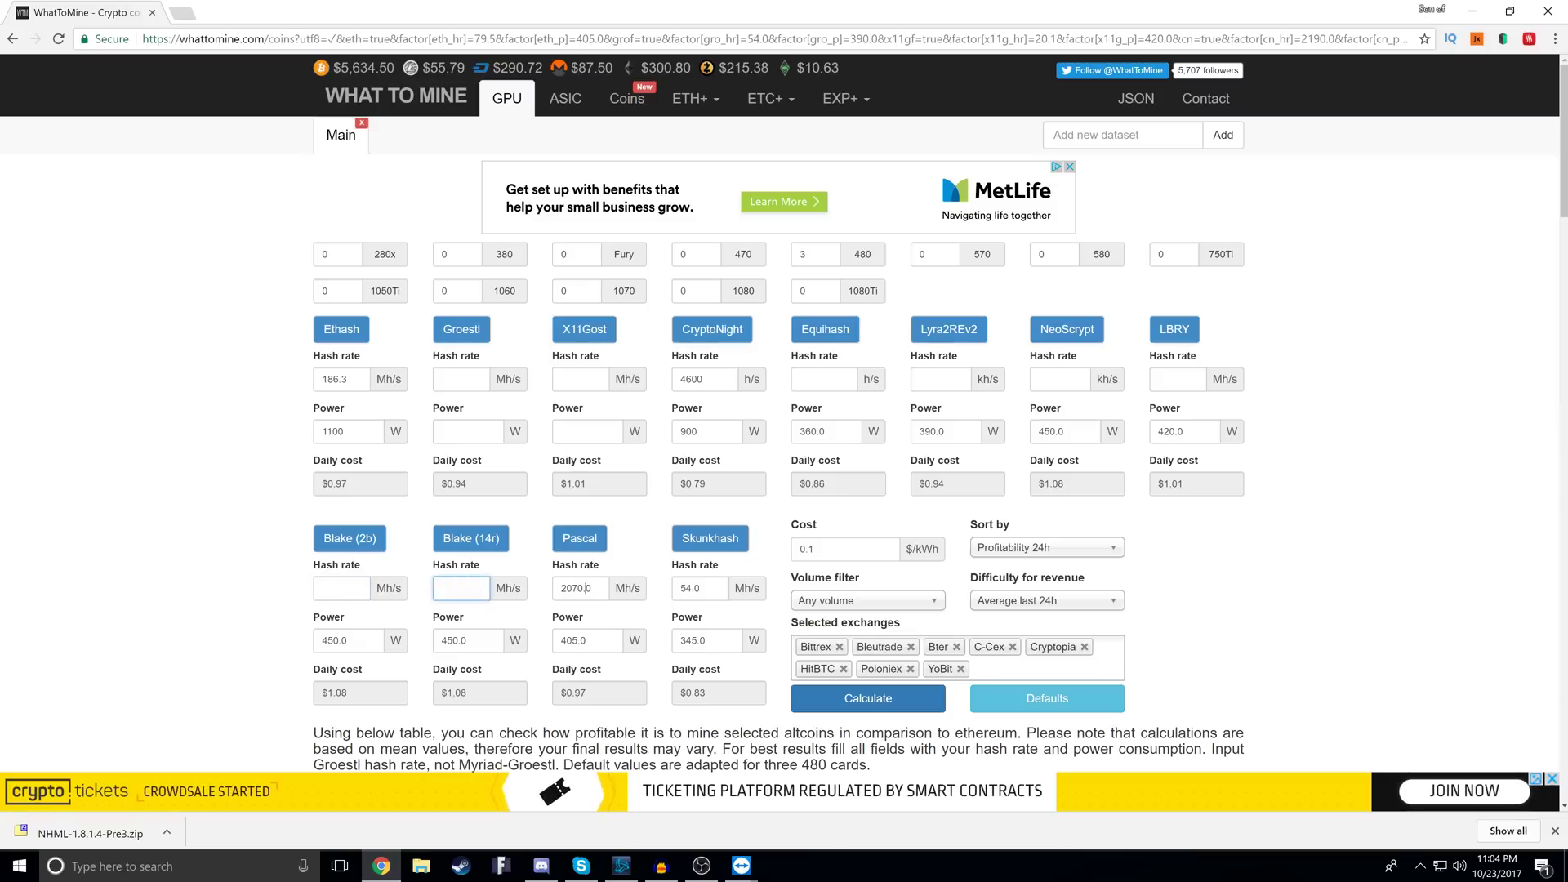
{"action": "key", "text": "BackSpace"}
{"action": "key", "text": "Tab"}
{"action": "key", "text": "BackSpace"}
{"action": "key", "text": "Tab"}
{"action": "key", "text": "BackSpace"}
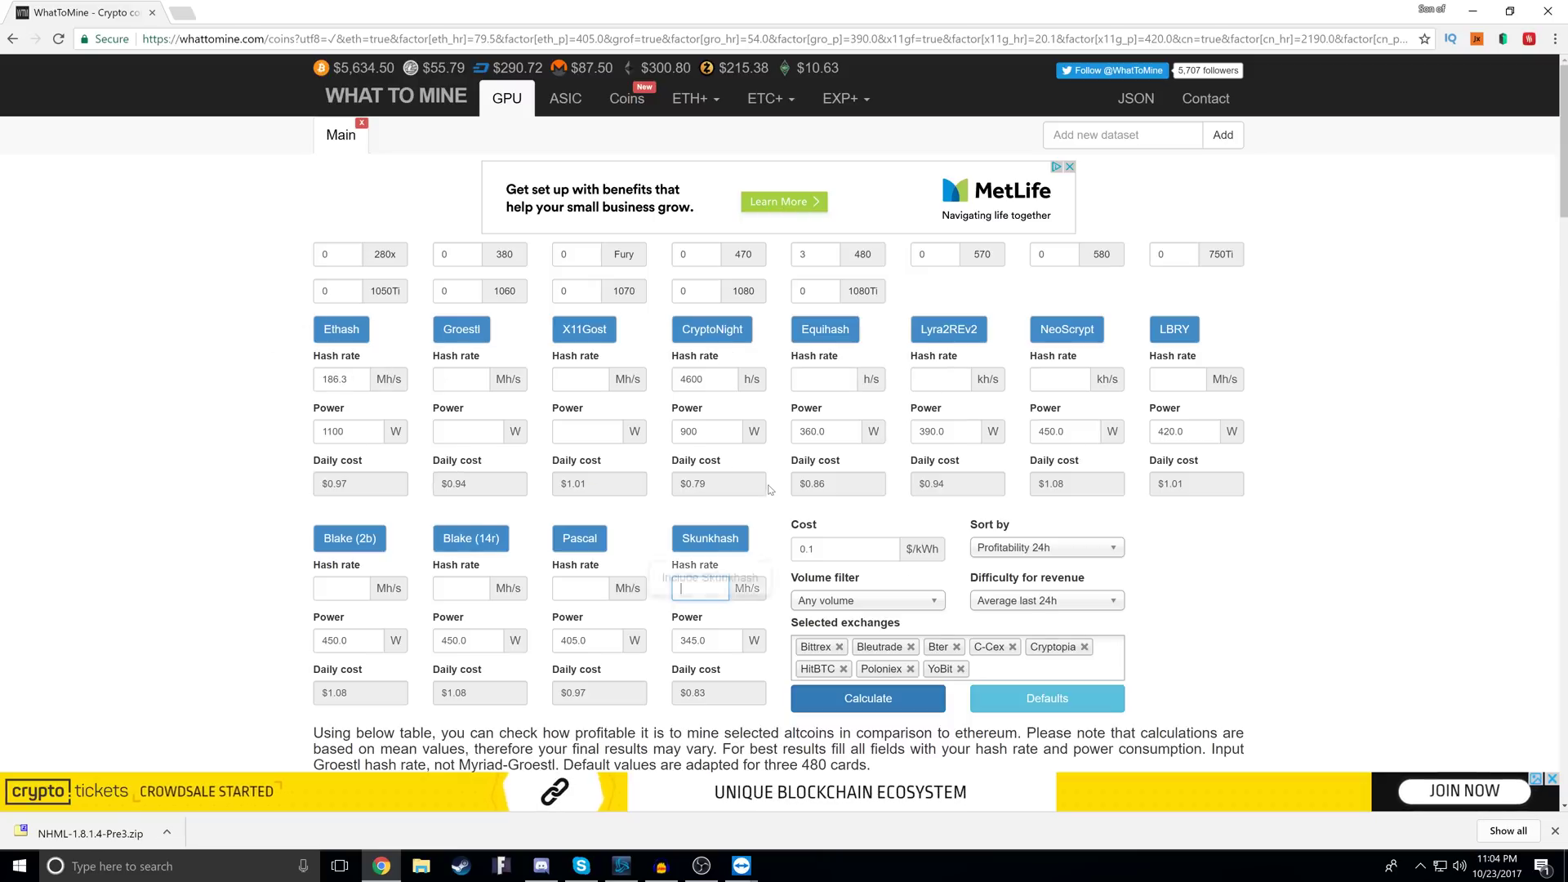
{"action": "scroll", "coordinate": [916, 621], "scroll_direction": "down", "scroll_amount": 1}
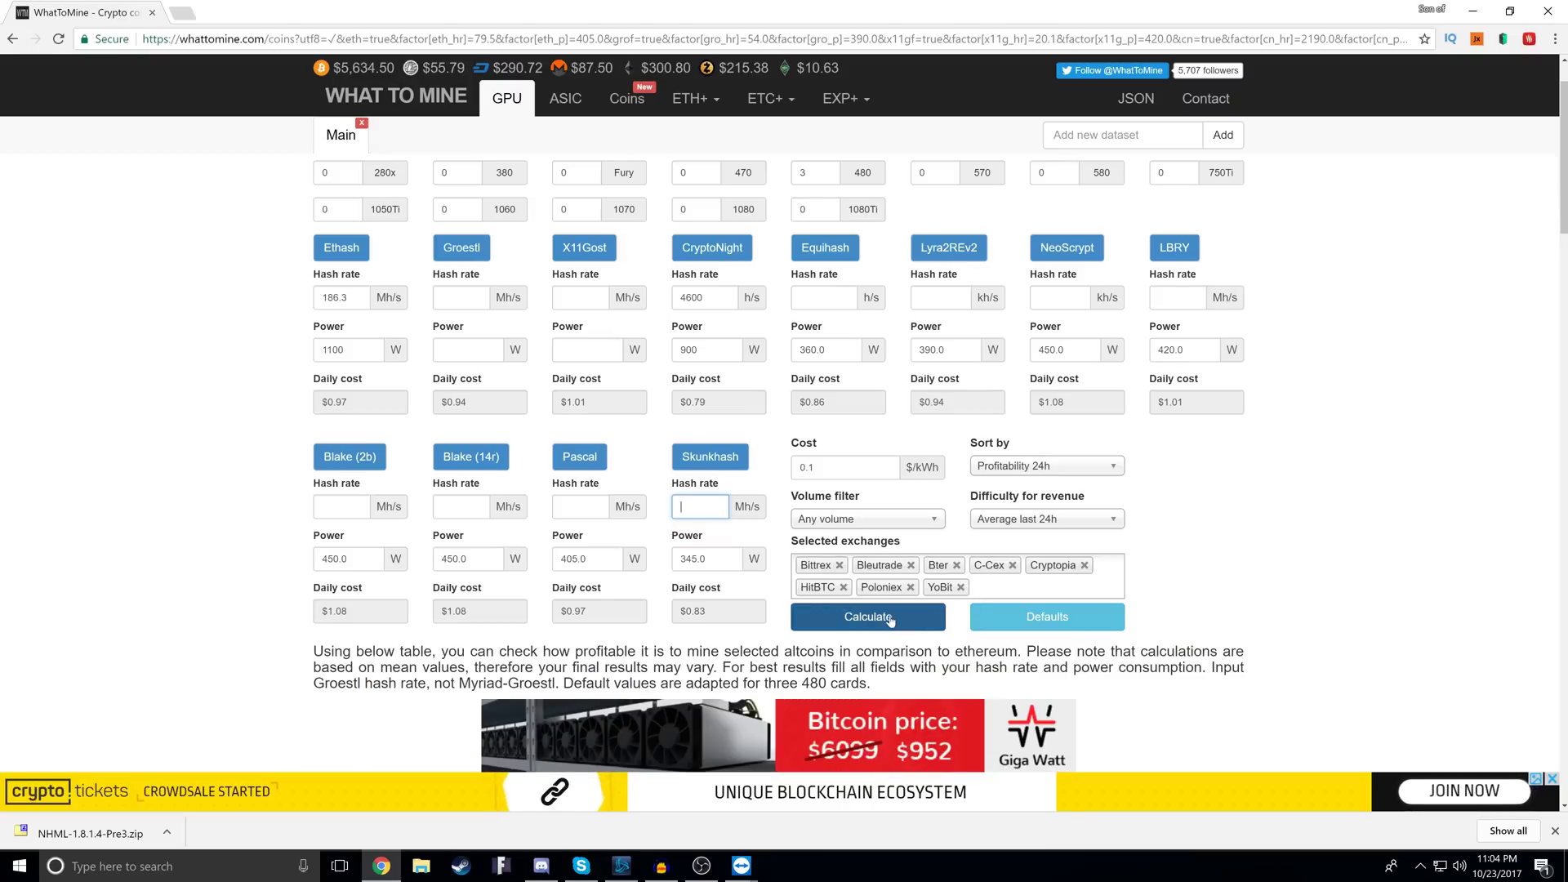
- Calculate profitability for the entered rates and scroll through the coin ranking
{"action": "left_click", "coordinate": [889, 620]}
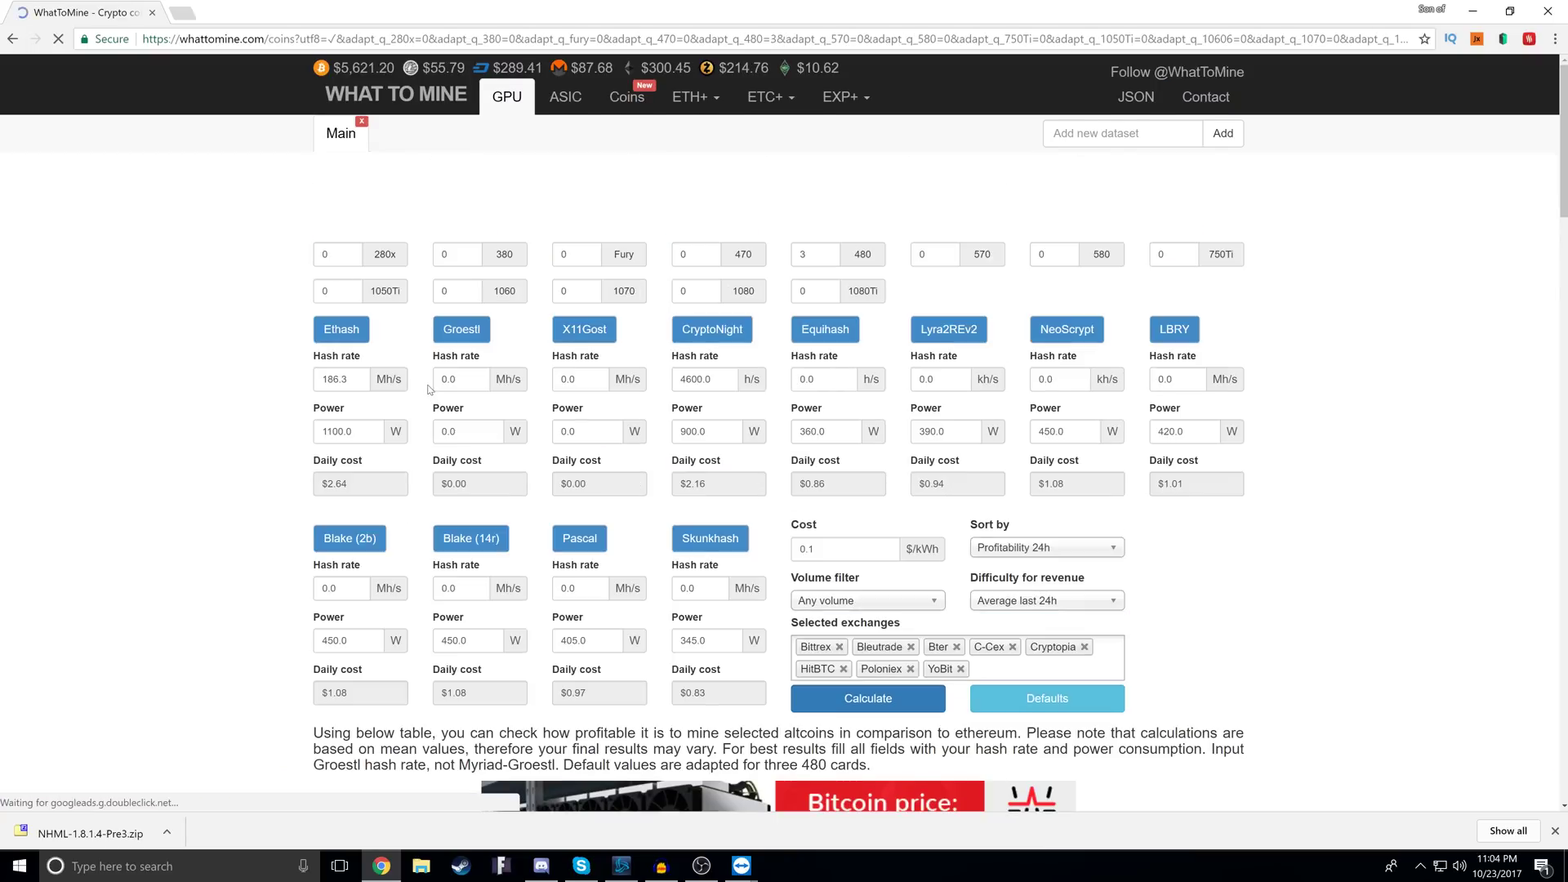
{"action": "scroll", "coordinate": [429, 389], "scroll_direction": "down", "scroll_amount": 8}
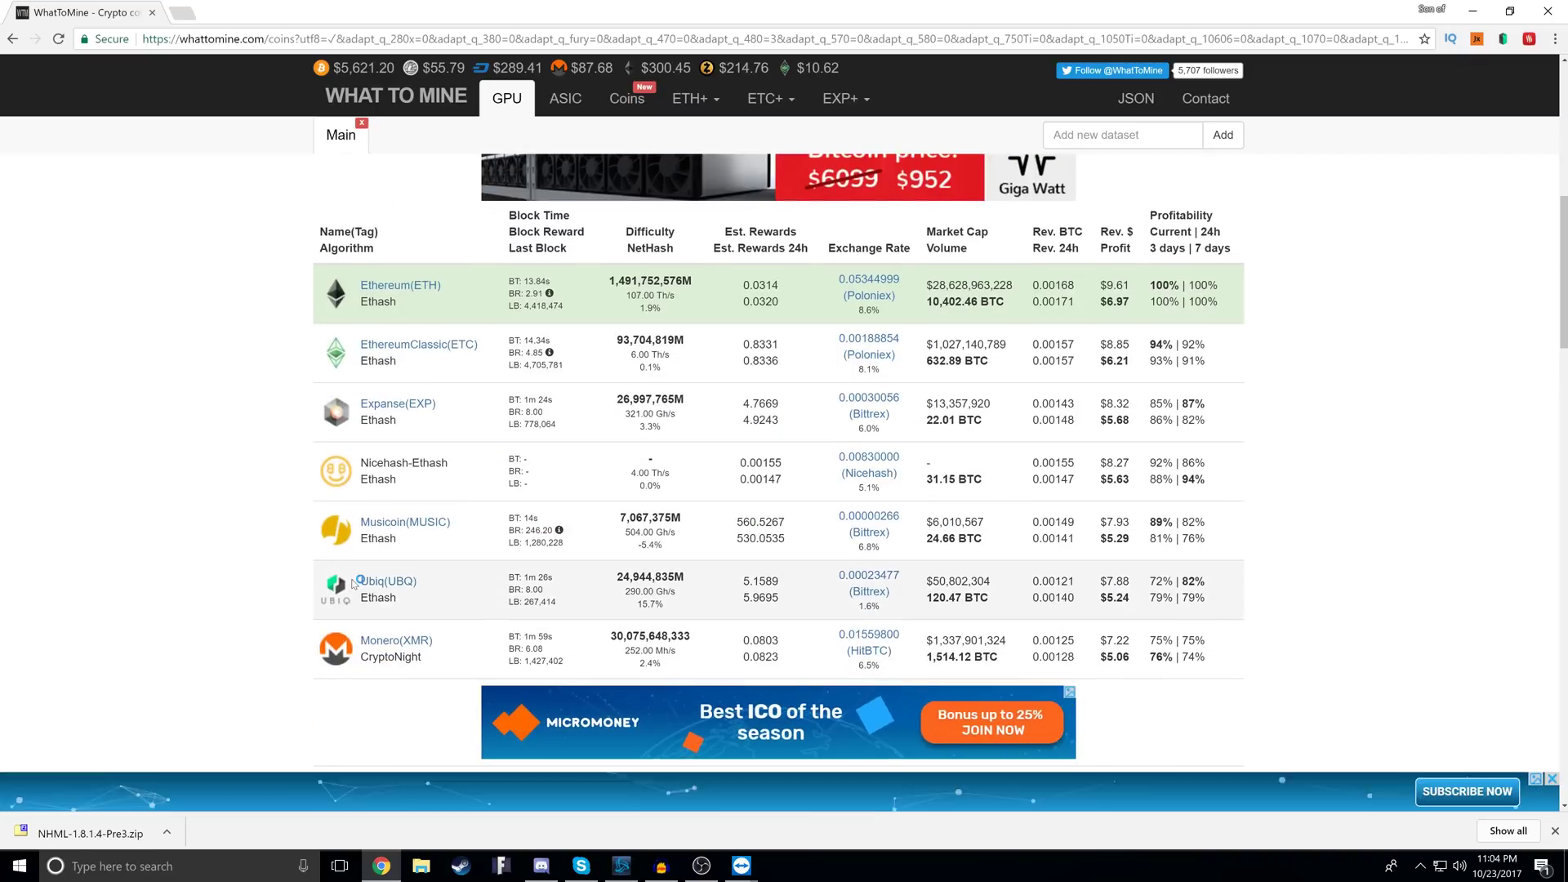
{"action": "scroll", "coordinate": [385, 388], "scroll_direction": "down", "scroll_amount": 3}
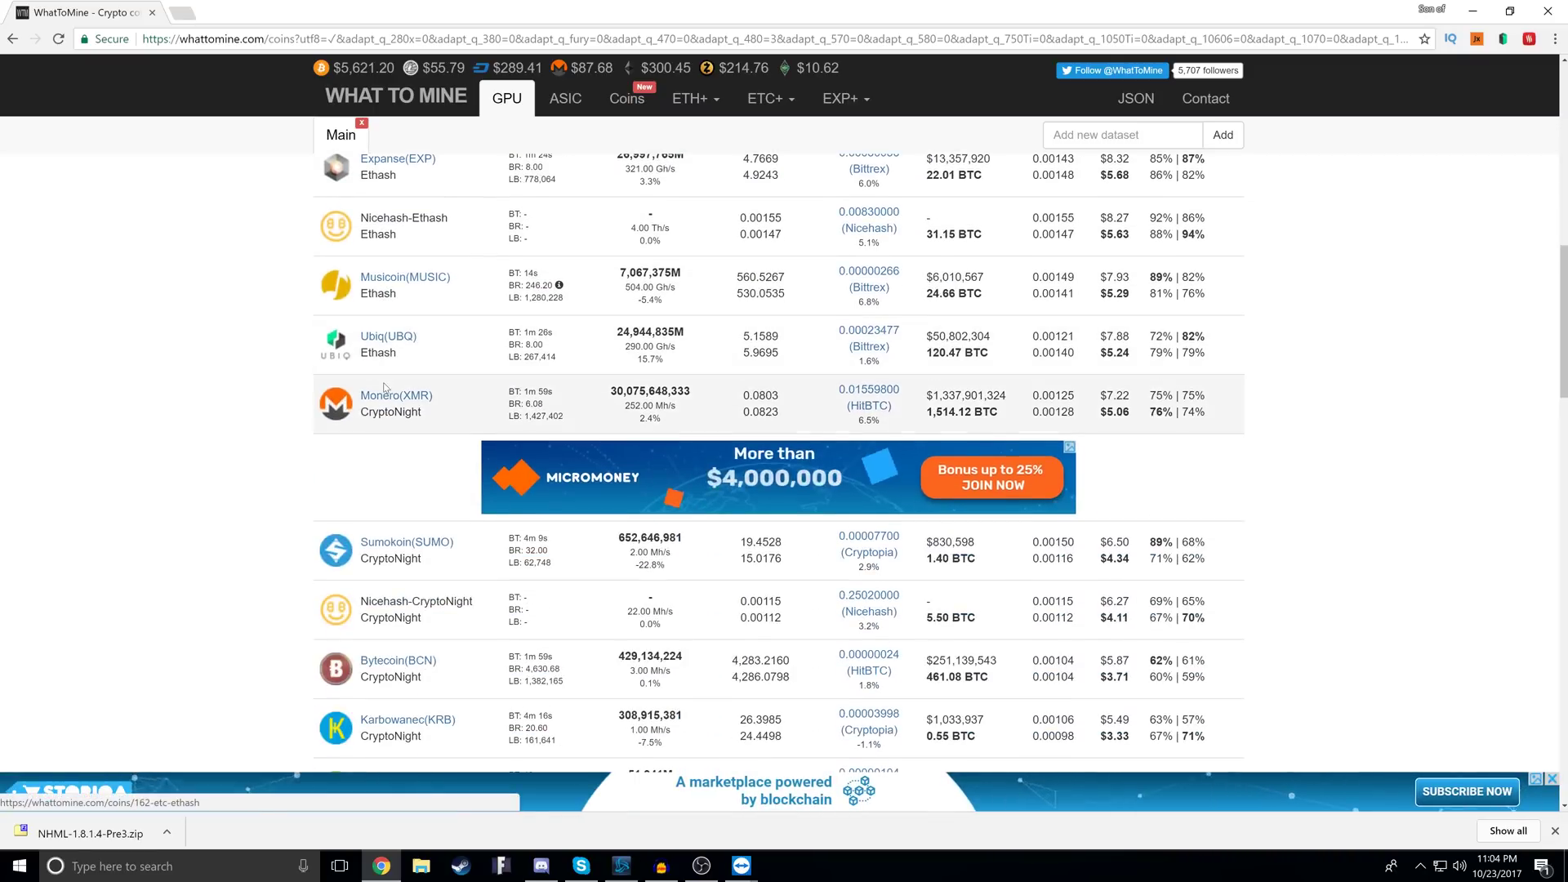
{"action": "scroll", "coordinate": [384, 388], "scroll_direction": "down", "scroll_amount": 1}
{"action": "scroll", "coordinate": [276, 464], "scroll_direction": "up", "scroll_amount": 2}
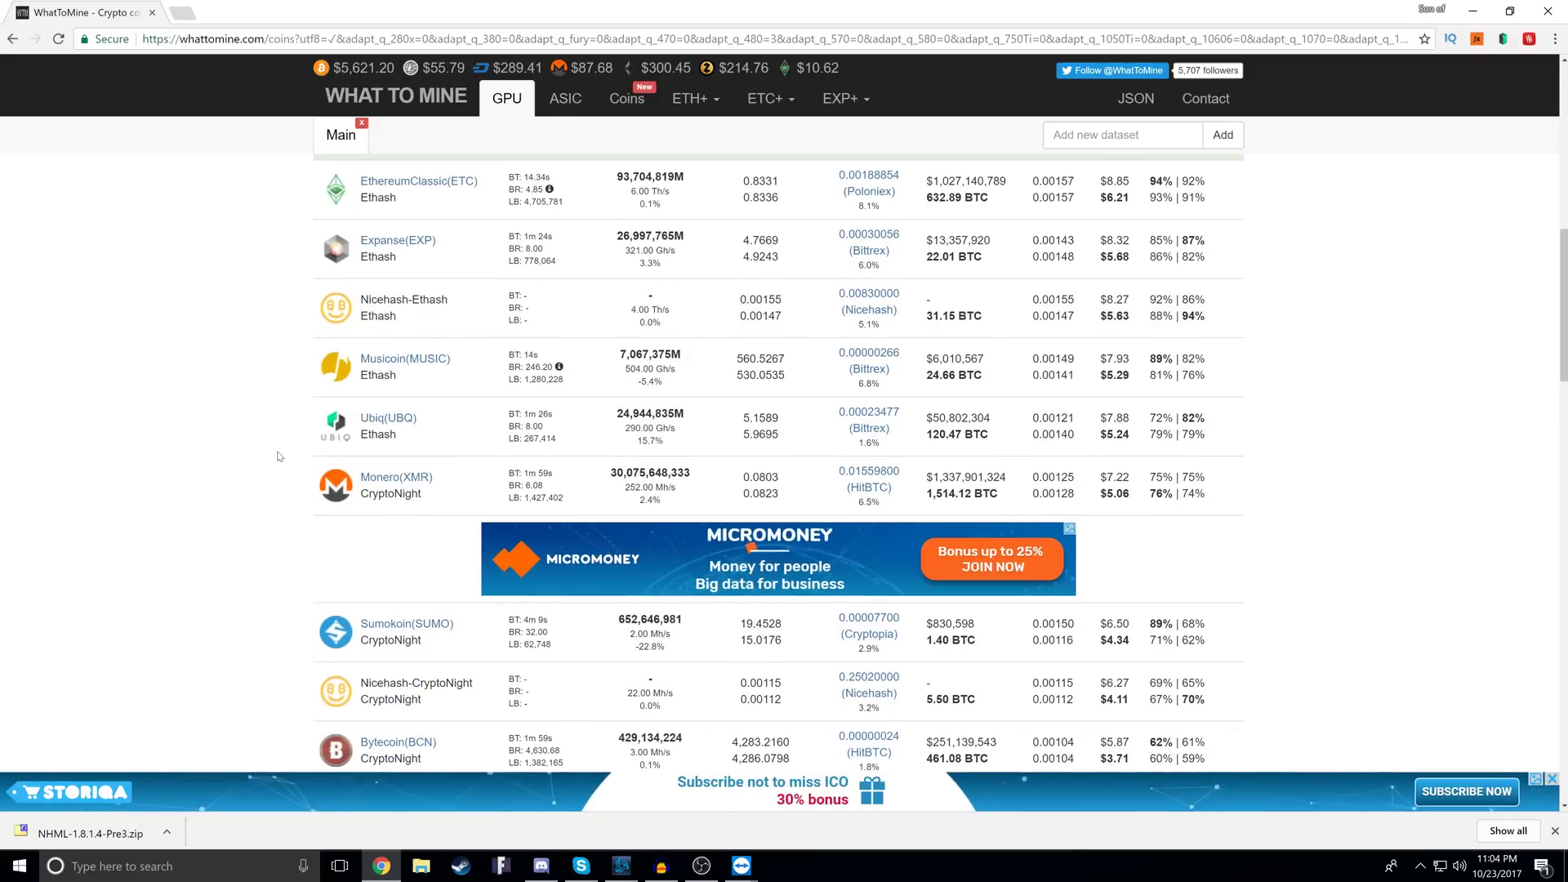
{"action": "scroll", "coordinate": [278, 457], "scroll_direction": "up", "scroll_amount": 1}
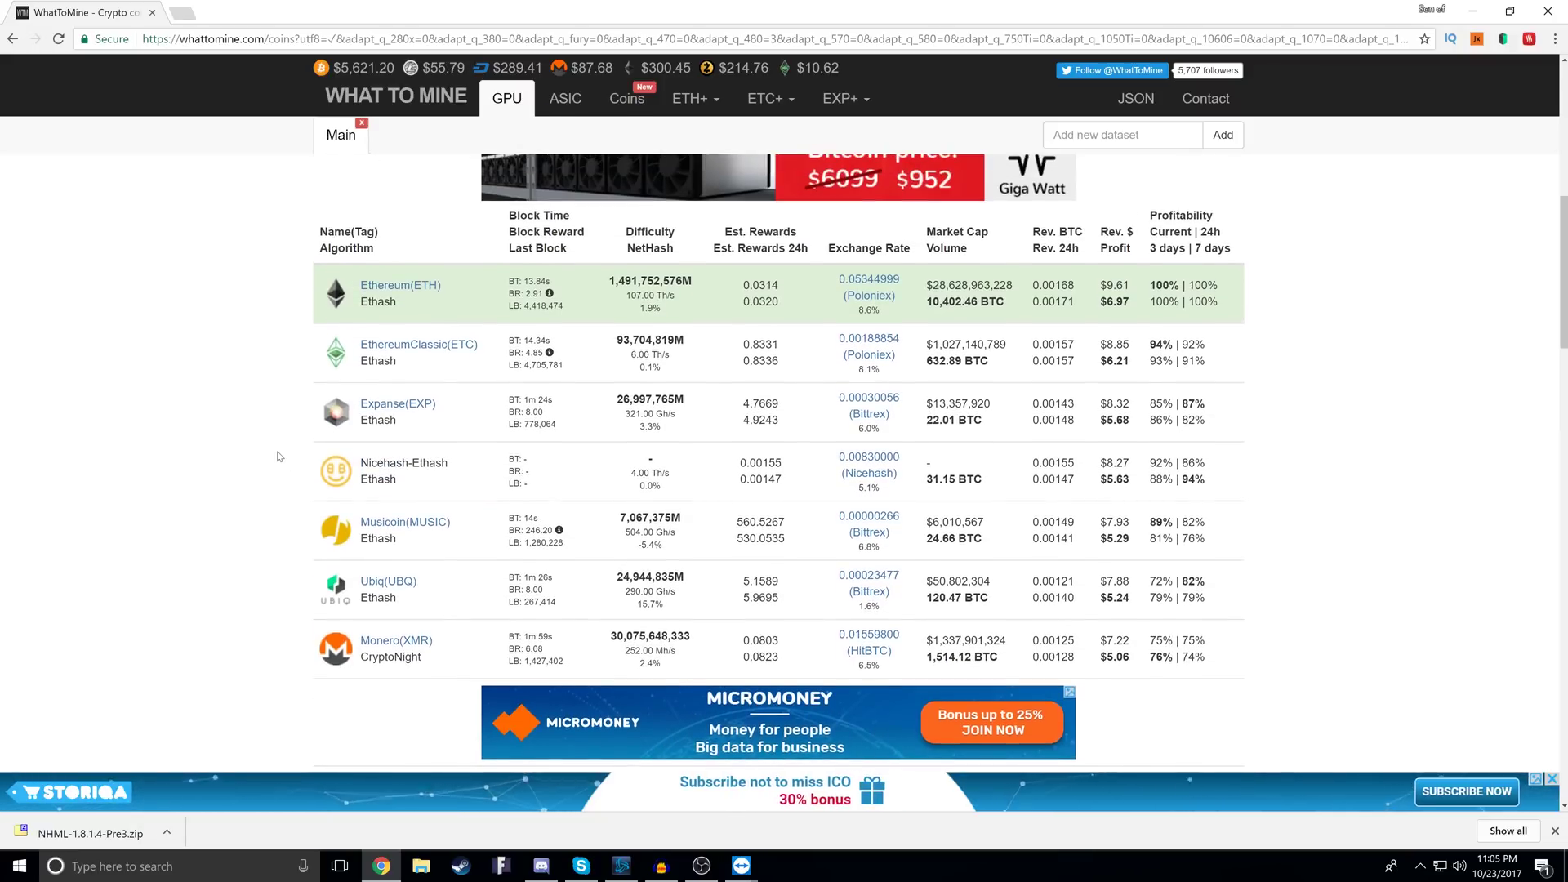
{"action": "scroll", "coordinate": [280, 455], "scroll_direction": "up", "scroll_amount": 7}
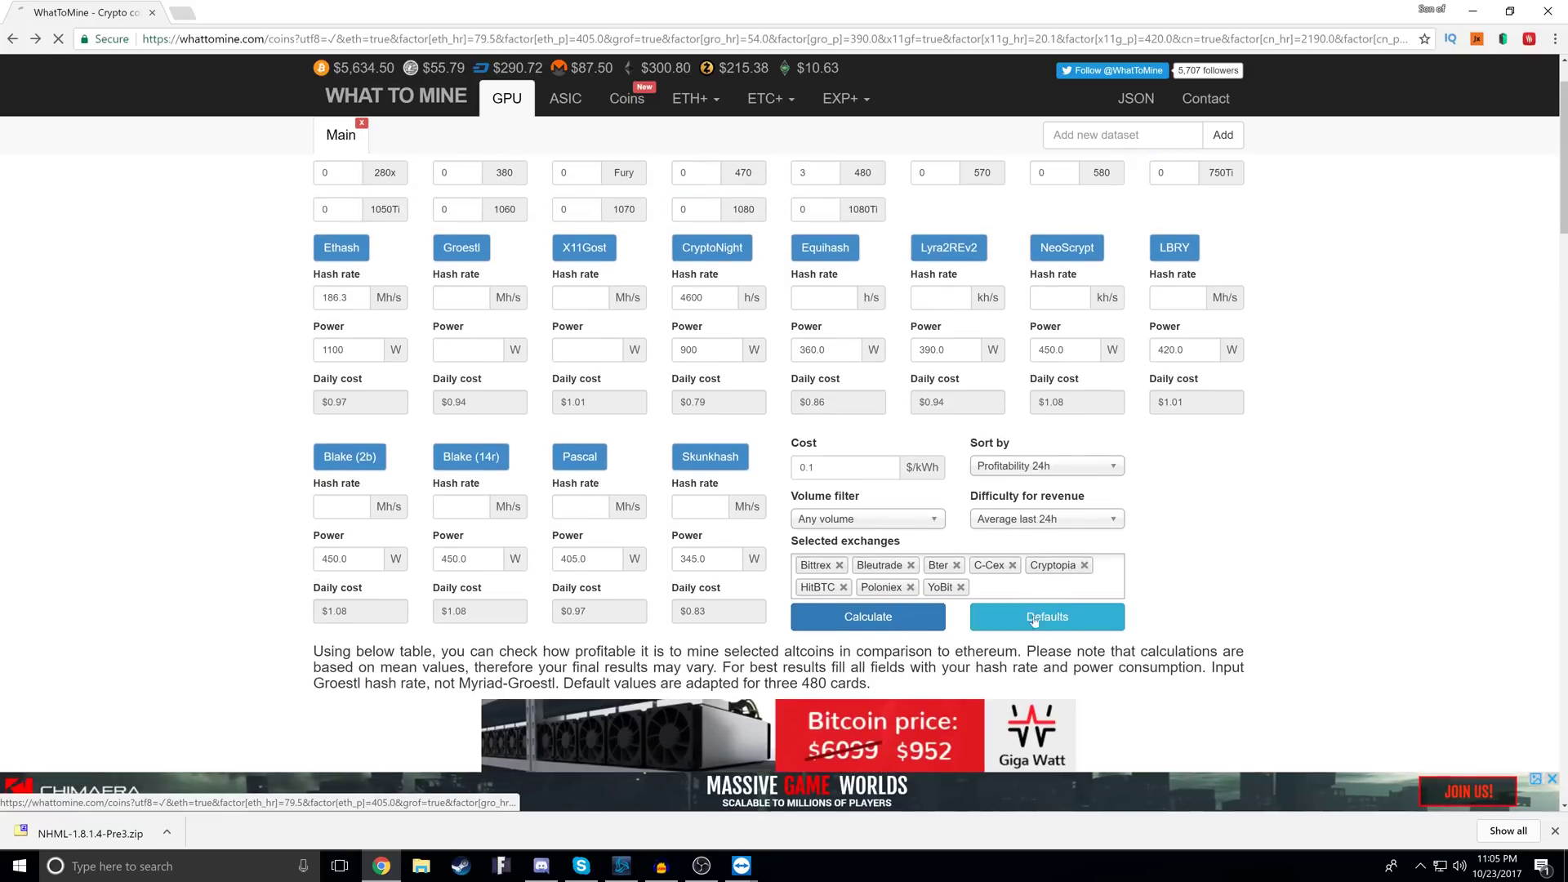
- Restore the other algorithms' default rates and recalculate, noting Monero leading CryptoNight
{"action": "left_click", "coordinate": [1053, 618]}
{"action": "scroll", "coordinate": [407, 628], "scroll_direction": "down", "scroll_amount": 8}
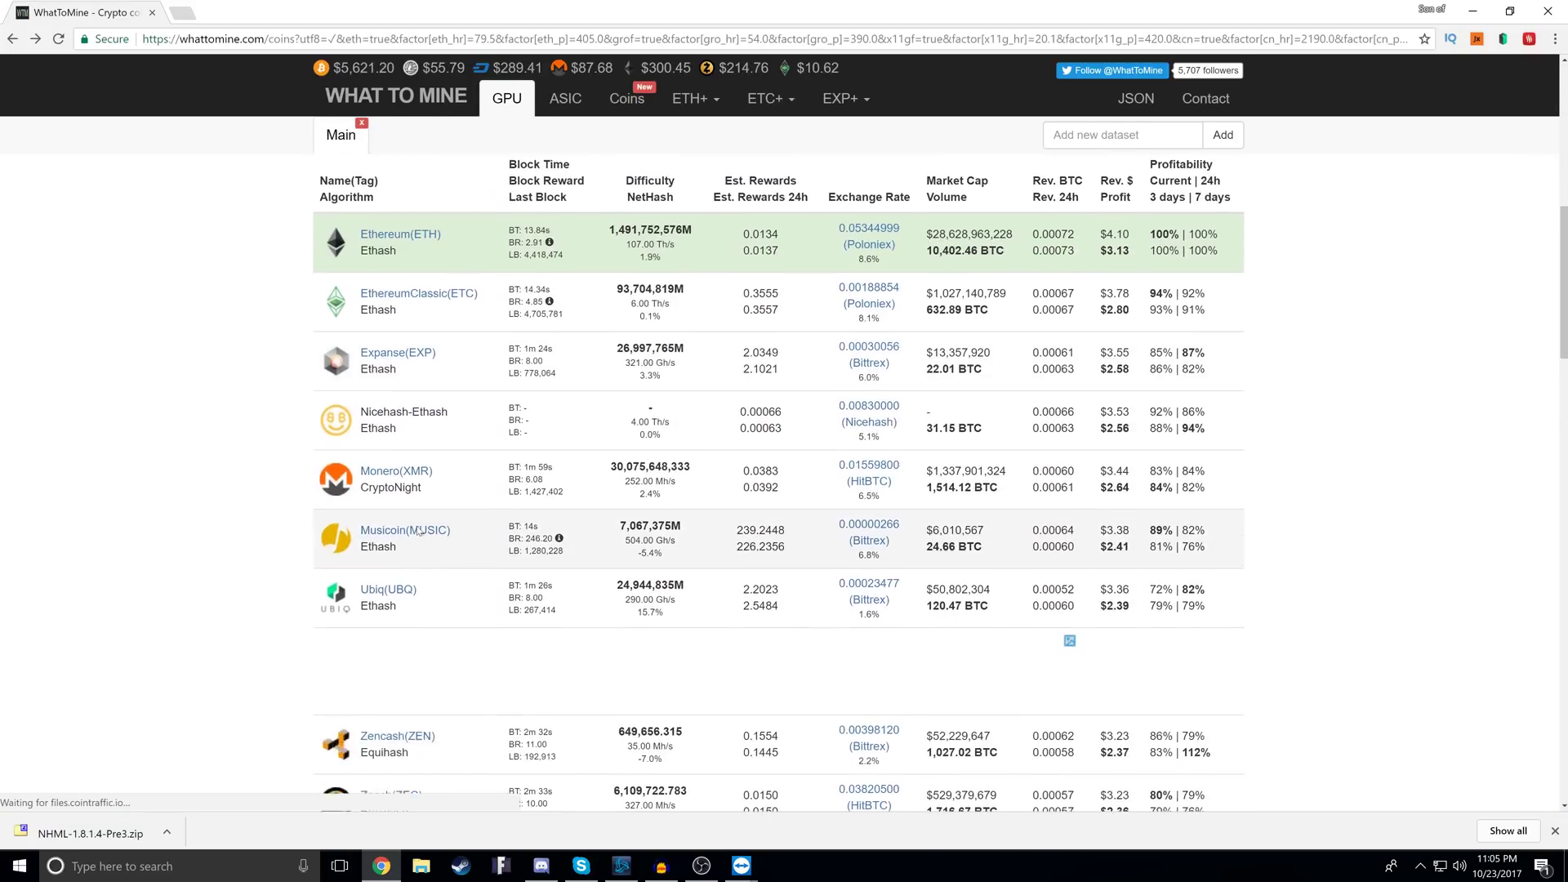
{"action": "scroll", "coordinate": [408, 628], "scroll_direction": "up", "scroll_amount": 7}
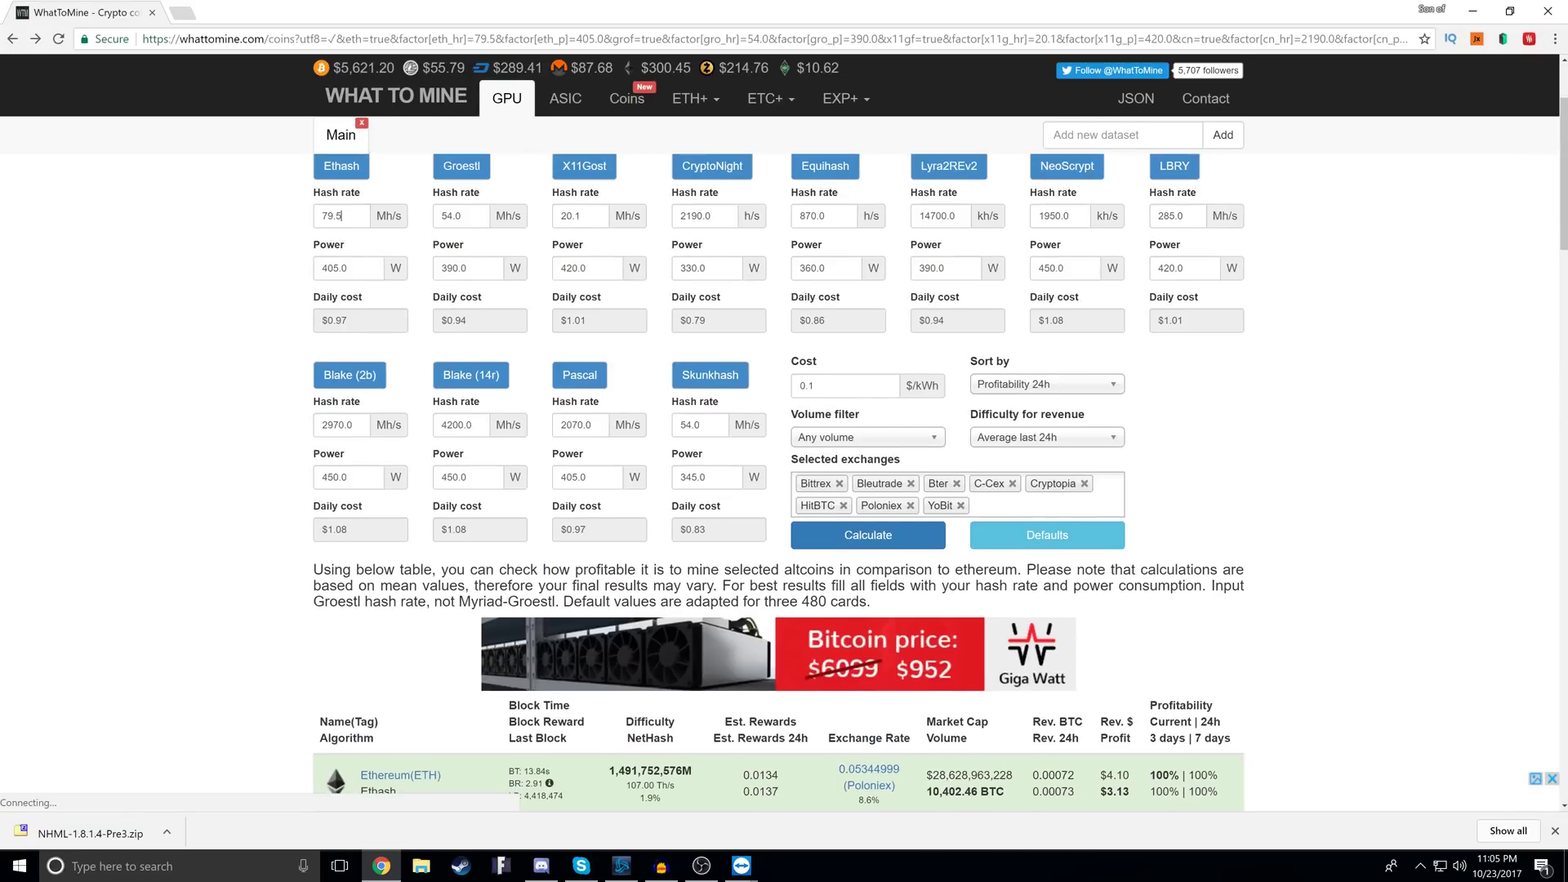
{"action": "scroll", "coordinate": [995, 370], "scroll_direction": "down", "scroll_amount": 3}
{"action": "scroll", "coordinate": [983, 409], "scroll_direction": "down", "scroll_amount": 2}
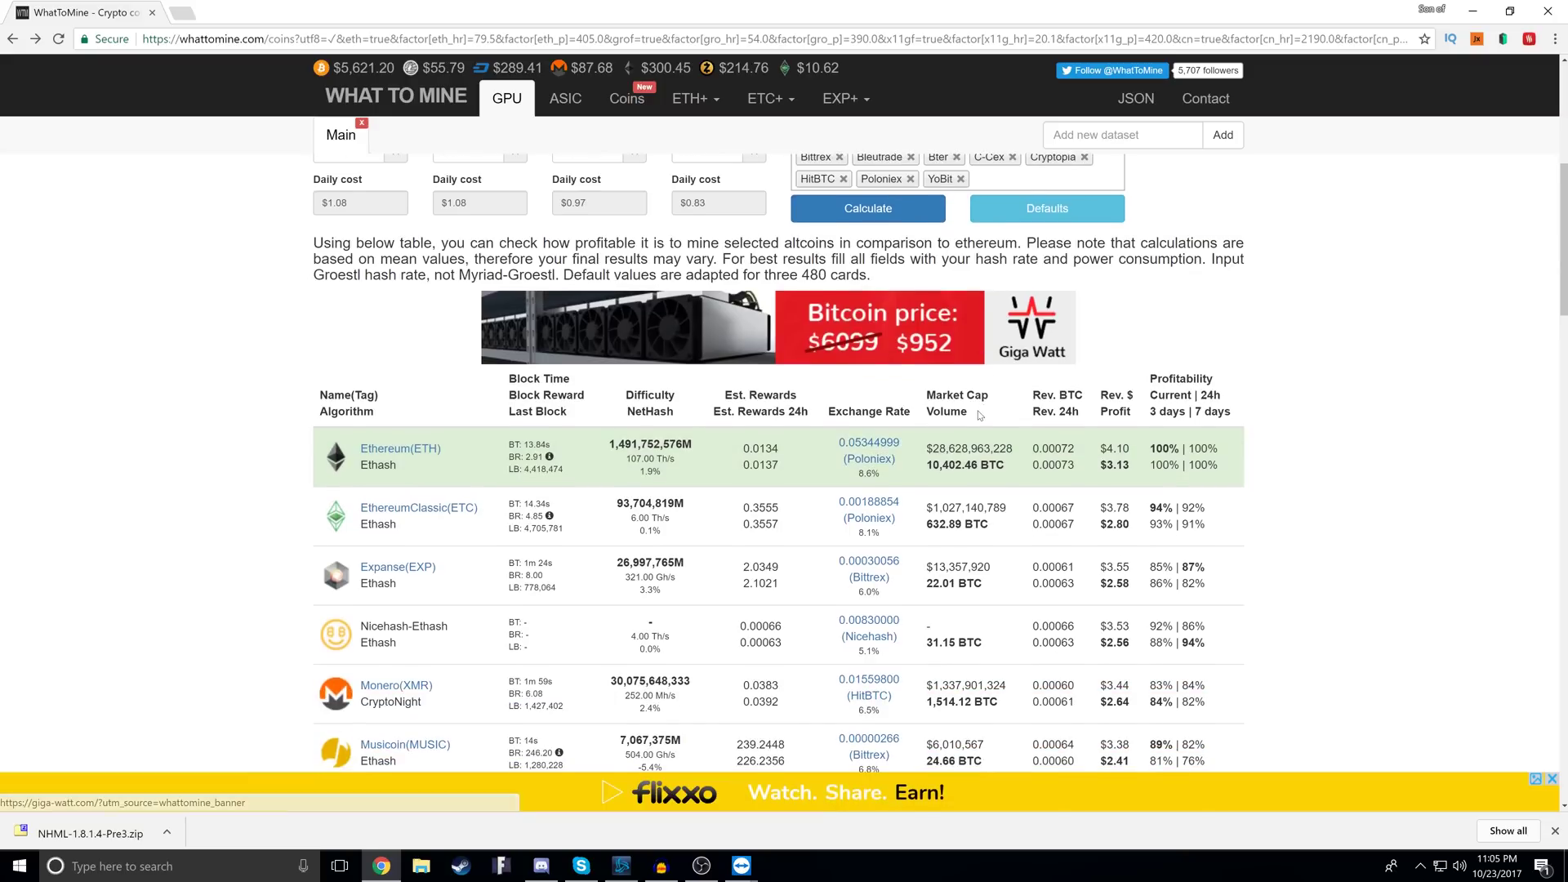
{"action": "scroll", "coordinate": [1086, 232], "scroll_direction": "up", "scroll_amount": 1}
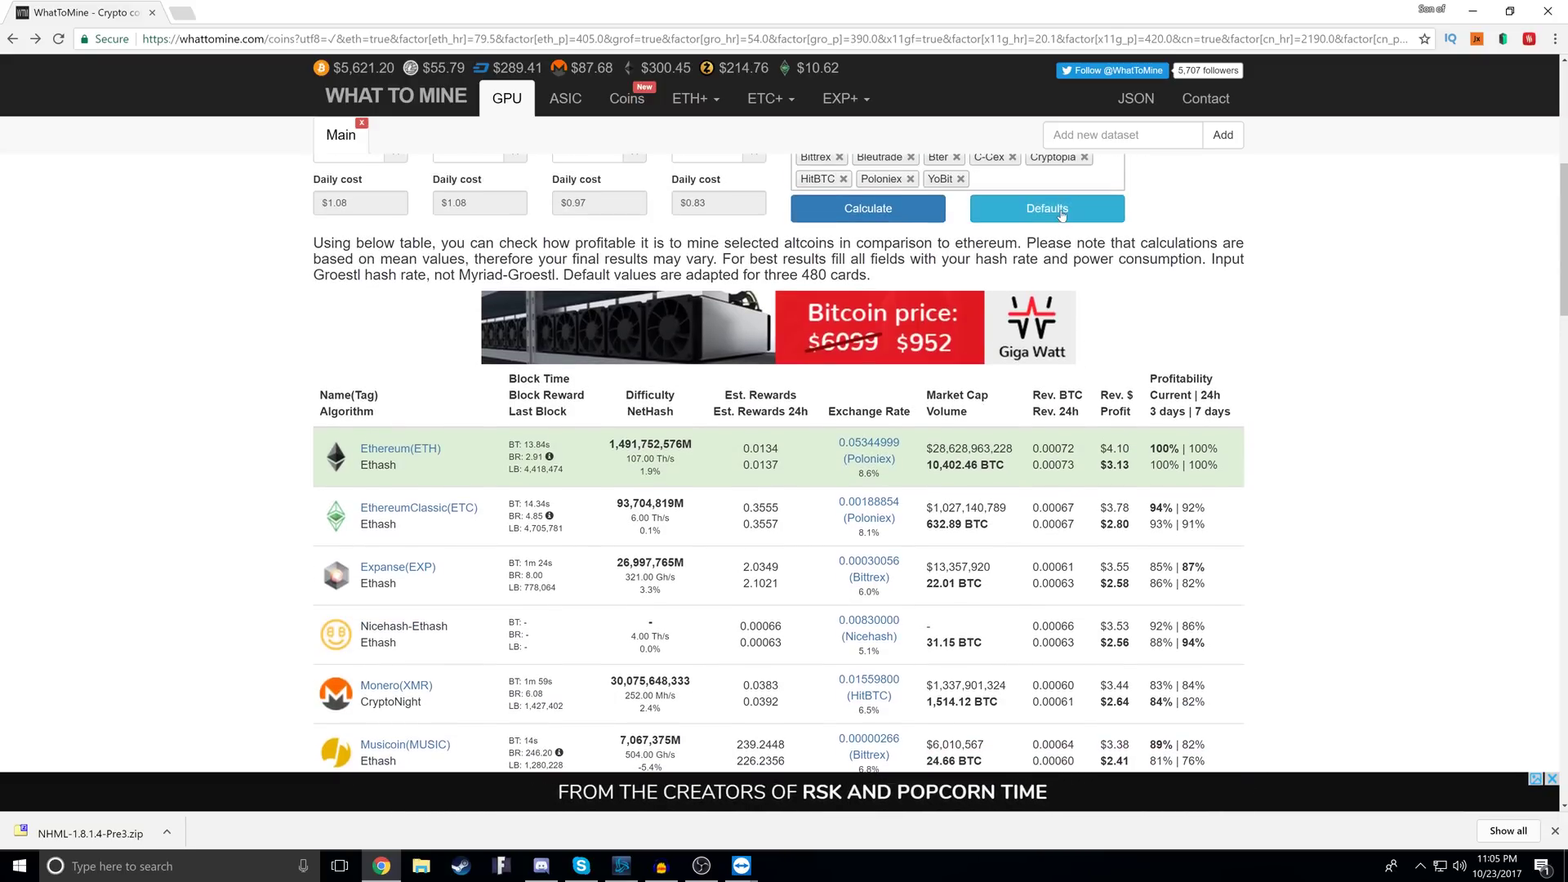
{"action": "left_click", "coordinate": [868, 208]}
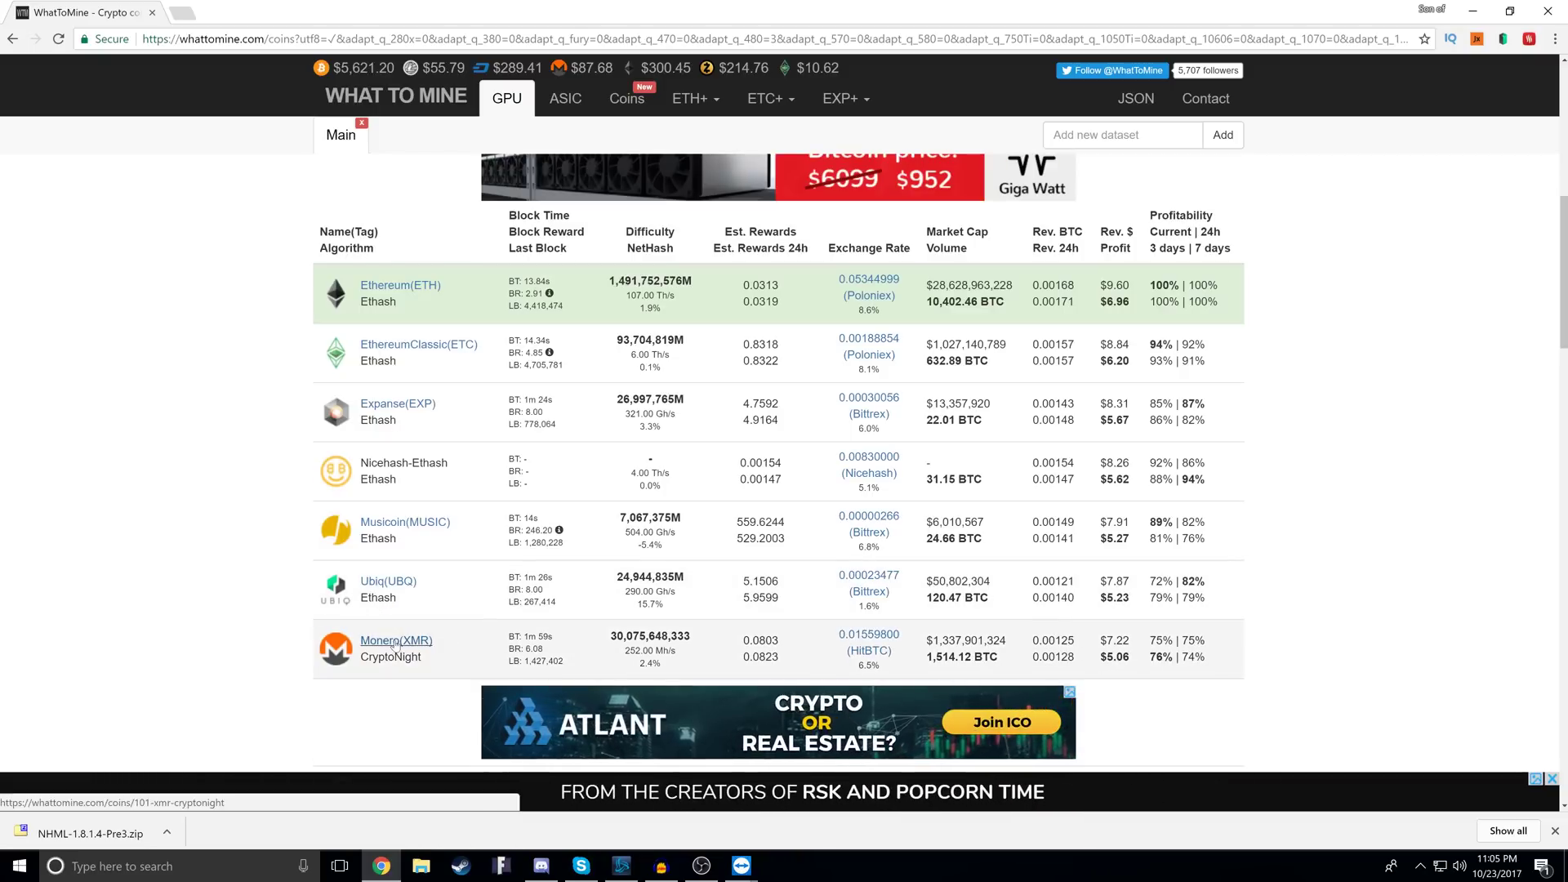
{"action": "double_click", "coordinate": [366, 658]}
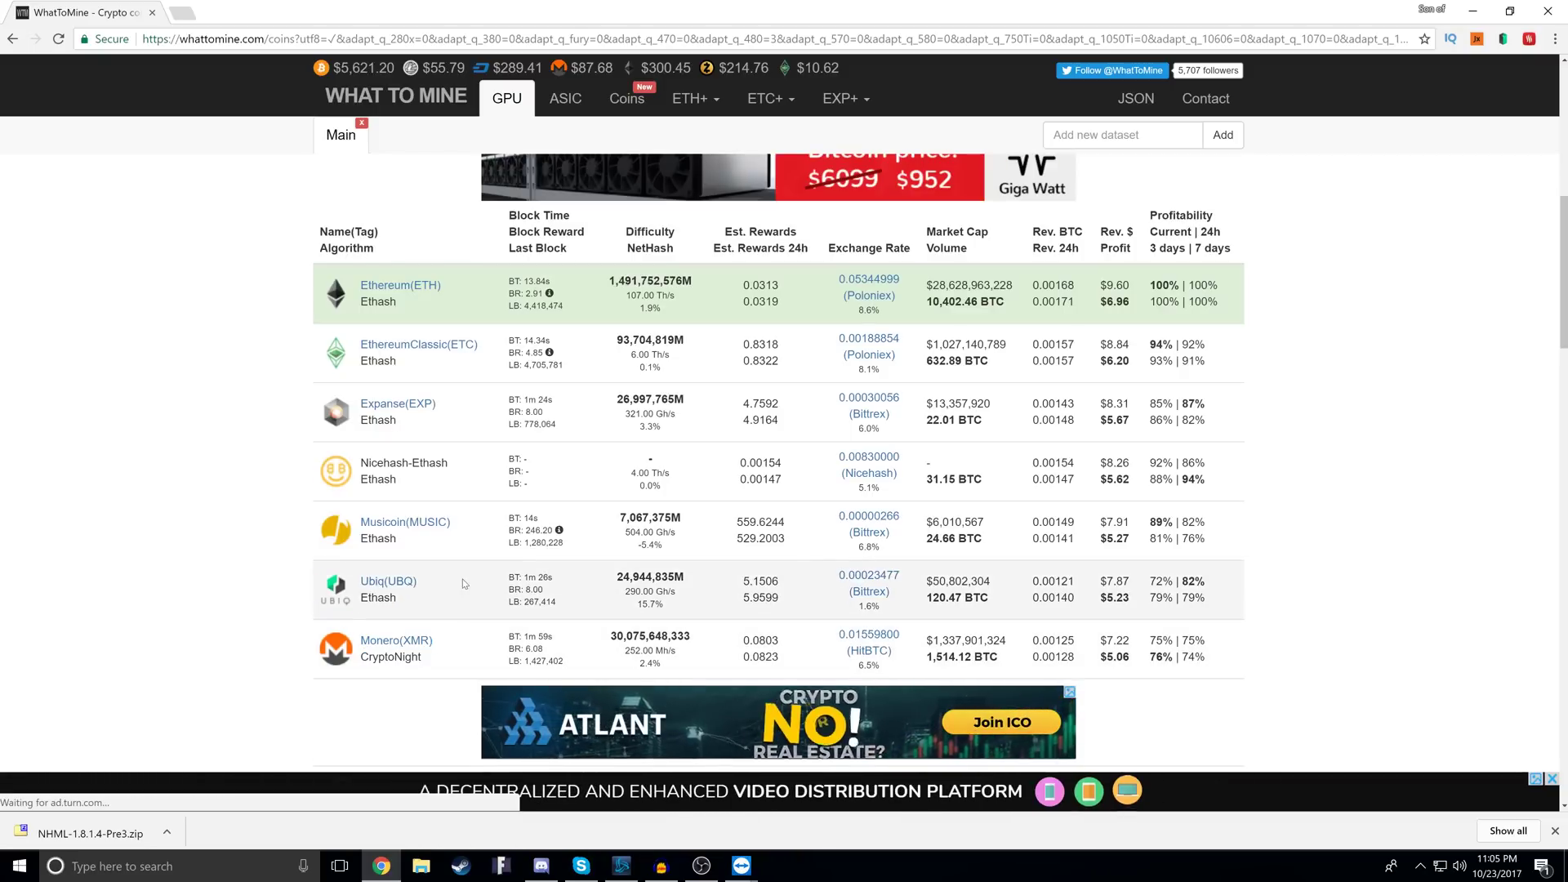
{"action": "scroll", "coordinate": [395, 326], "scroll_direction": "up", "scroll_amount": 8}
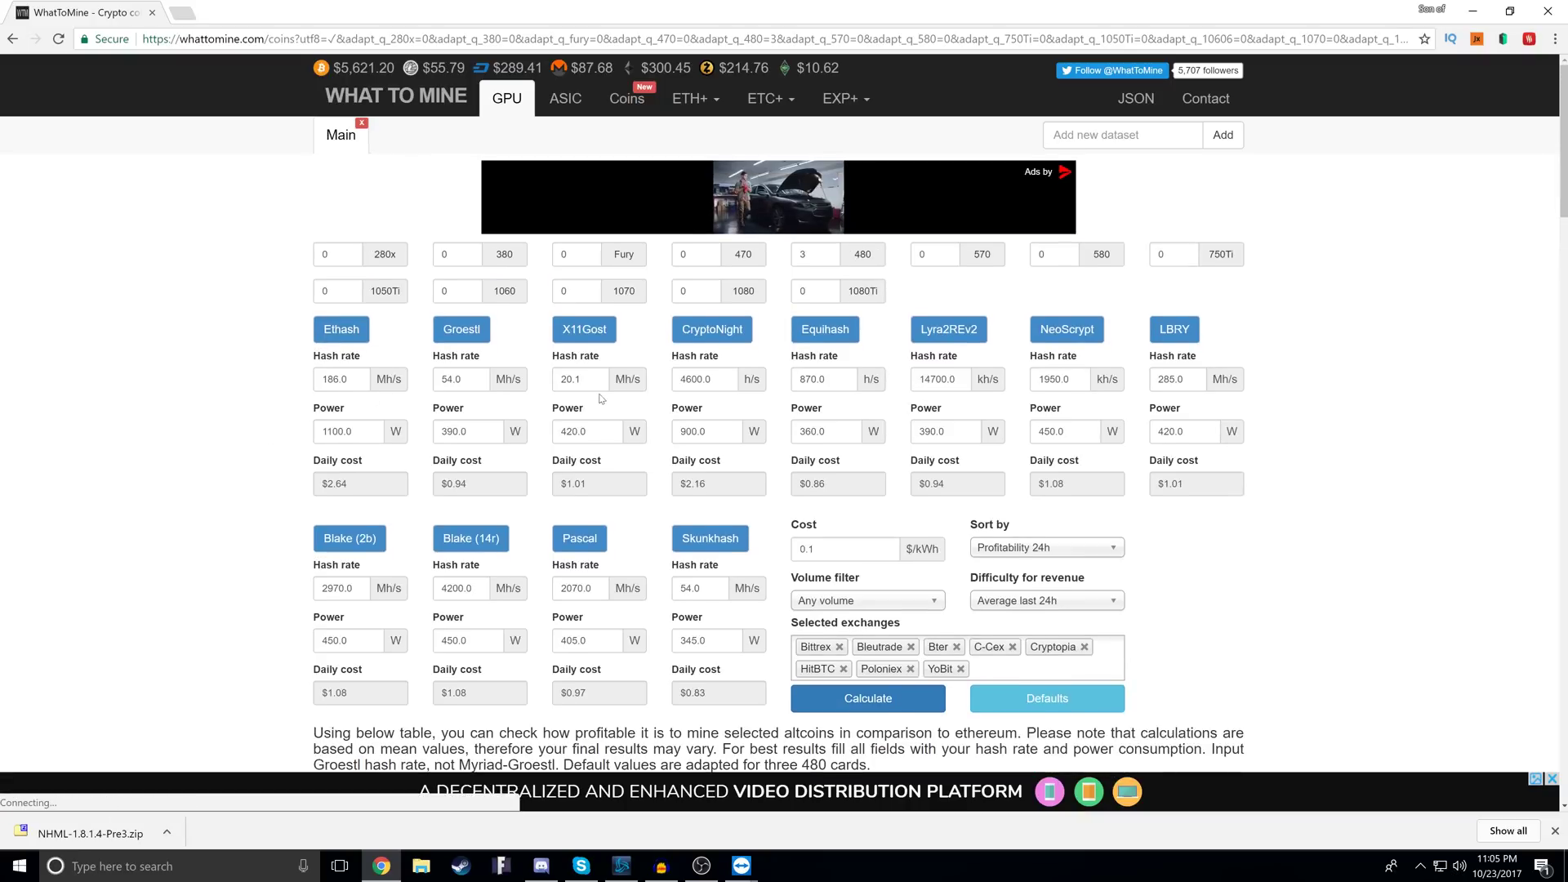
- Scroll through the profitability ranking, then switch back to the TeamViewer session with the xmr-stak consoles
{"action": "scroll", "coordinate": [237, 475], "scroll_direction": "down", "scroll_amount": 3}
{"action": "scroll", "coordinate": [237, 475], "scroll_direction": "down", "scroll_amount": 4}
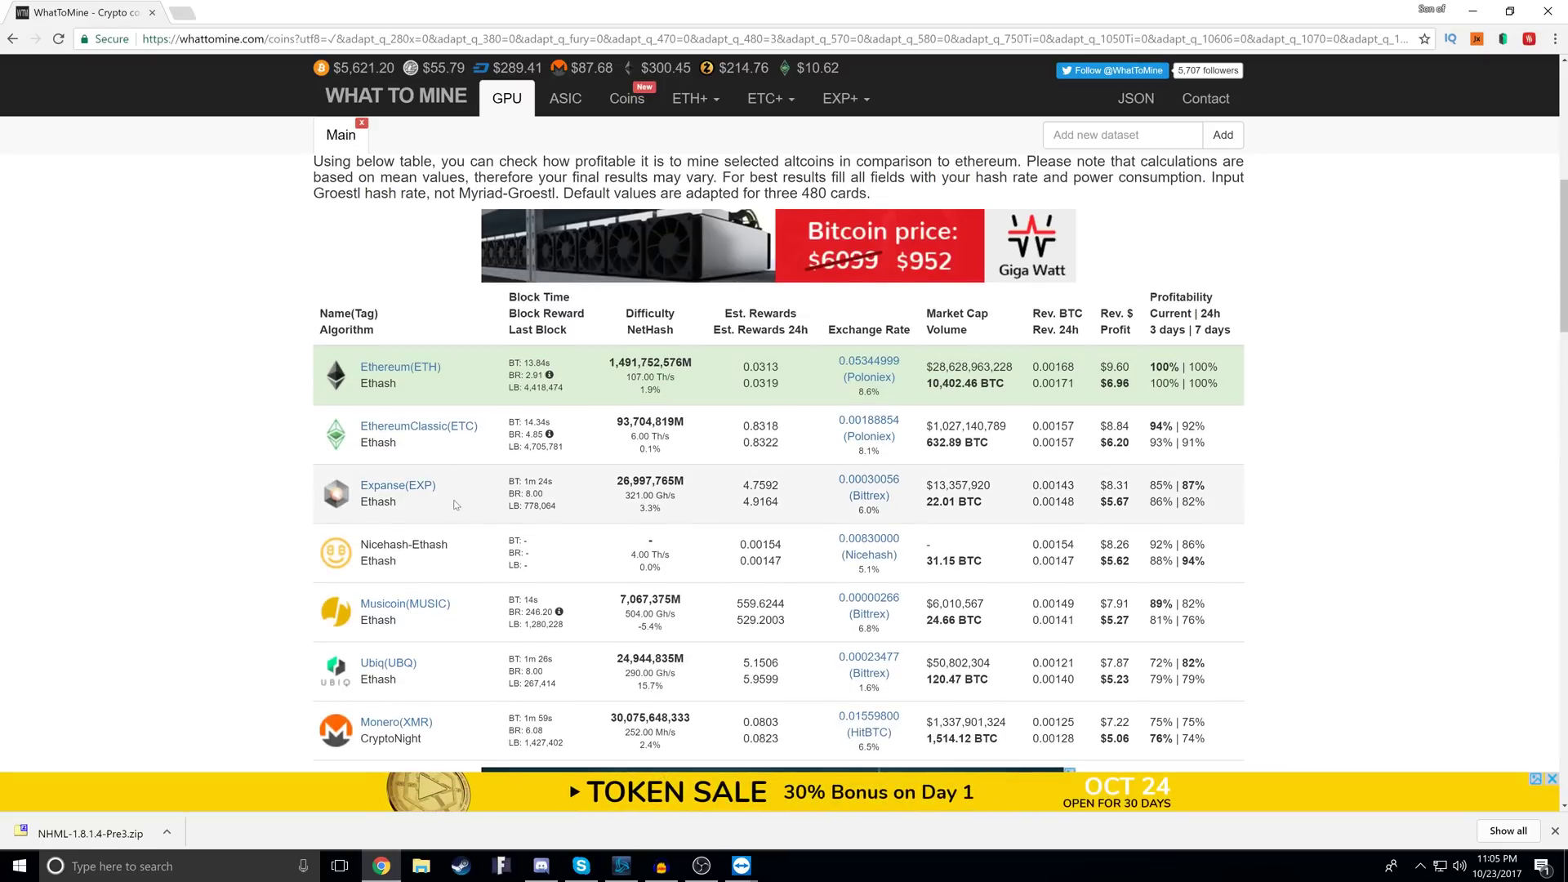
{"action": "scroll", "coordinate": [455, 505], "scroll_direction": "down", "scroll_amount": 1}
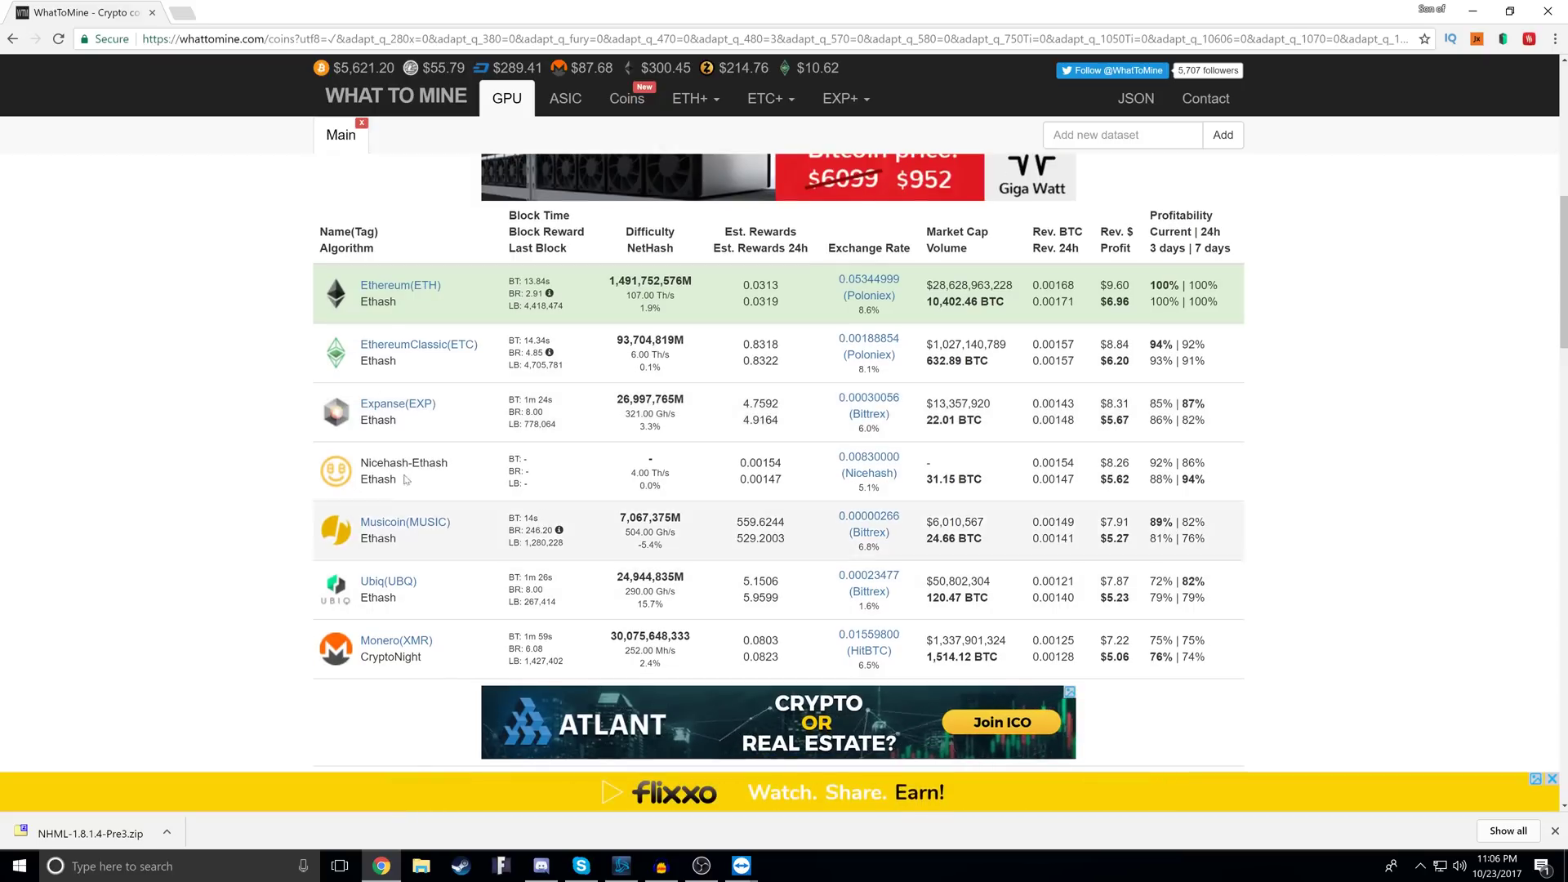
{"action": "scroll", "coordinate": [467, 515], "scroll_direction": "down", "scroll_amount": 1}
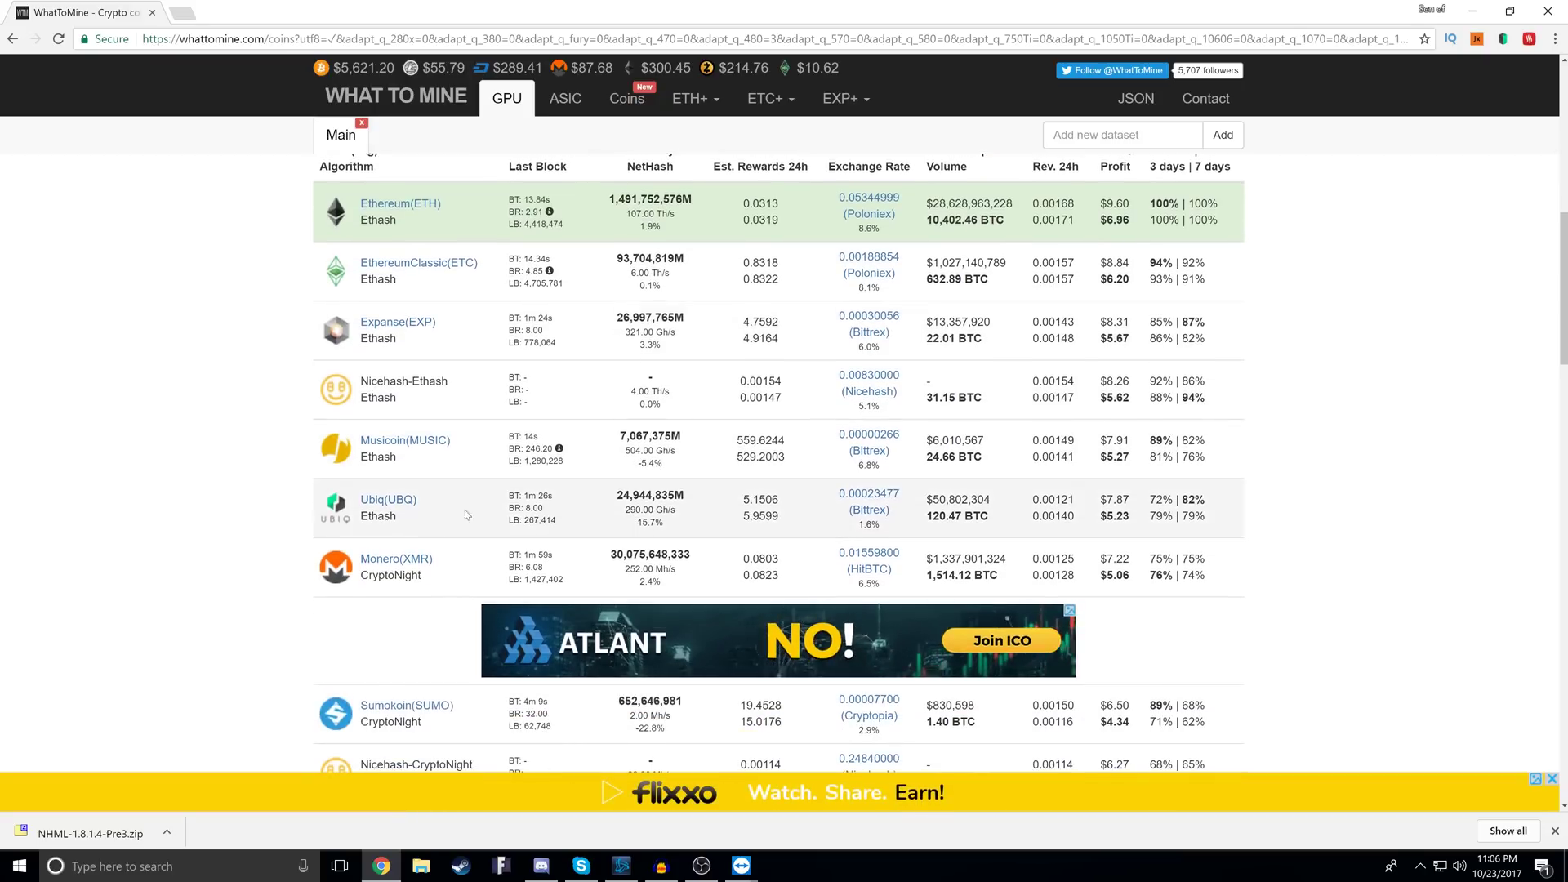
{"action": "scroll", "coordinate": [468, 515], "scroll_direction": "down", "scroll_amount": 3}
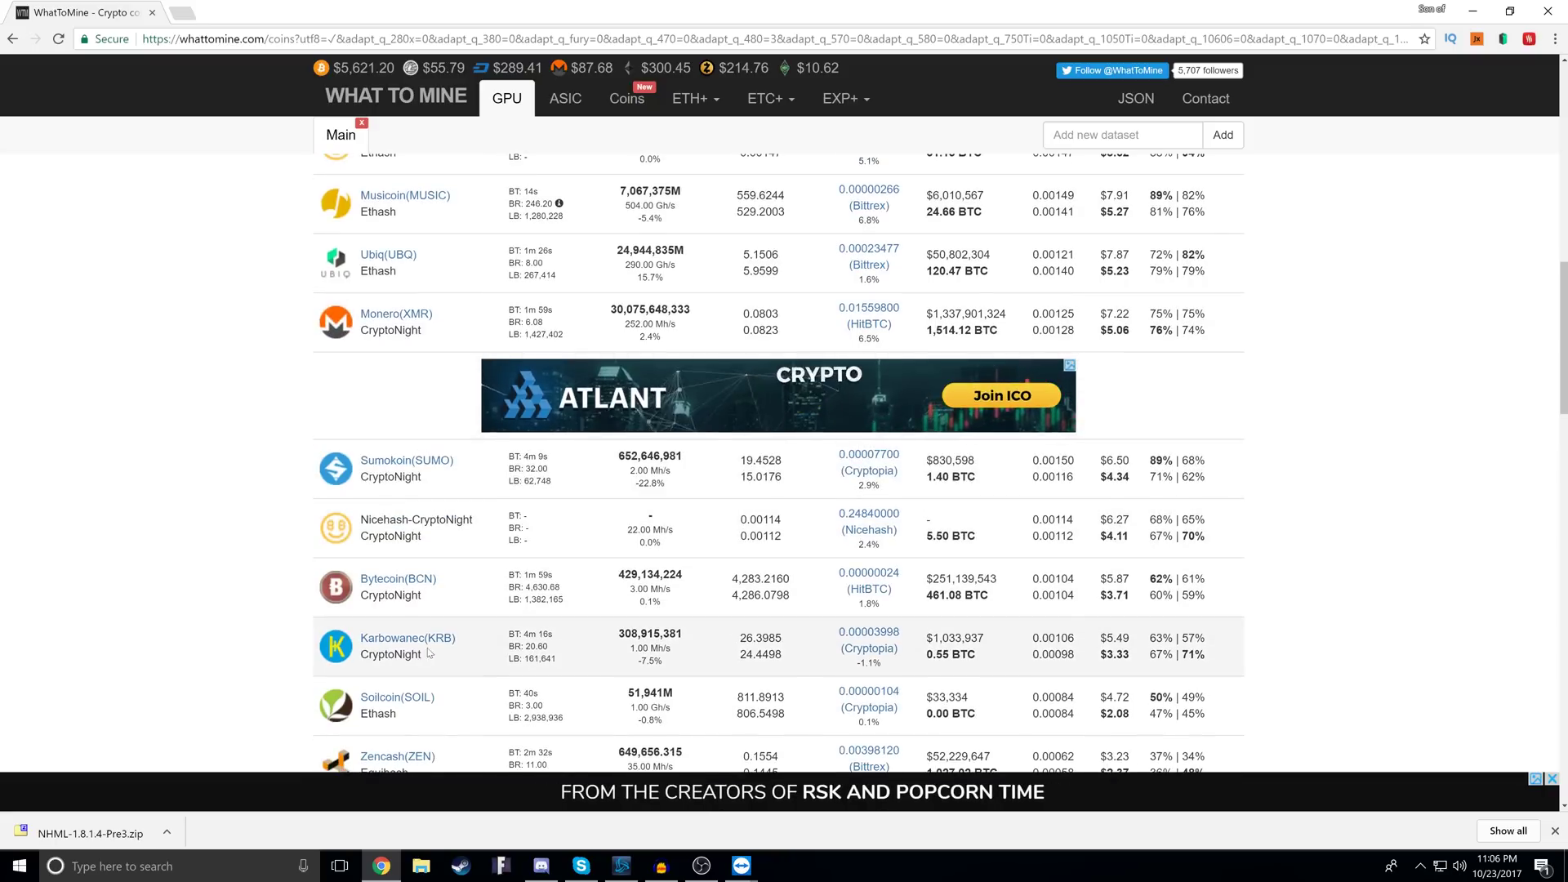
{"action": "scroll", "coordinate": [428, 652], "scroll_direction": "up", "scroll_amount": 10}
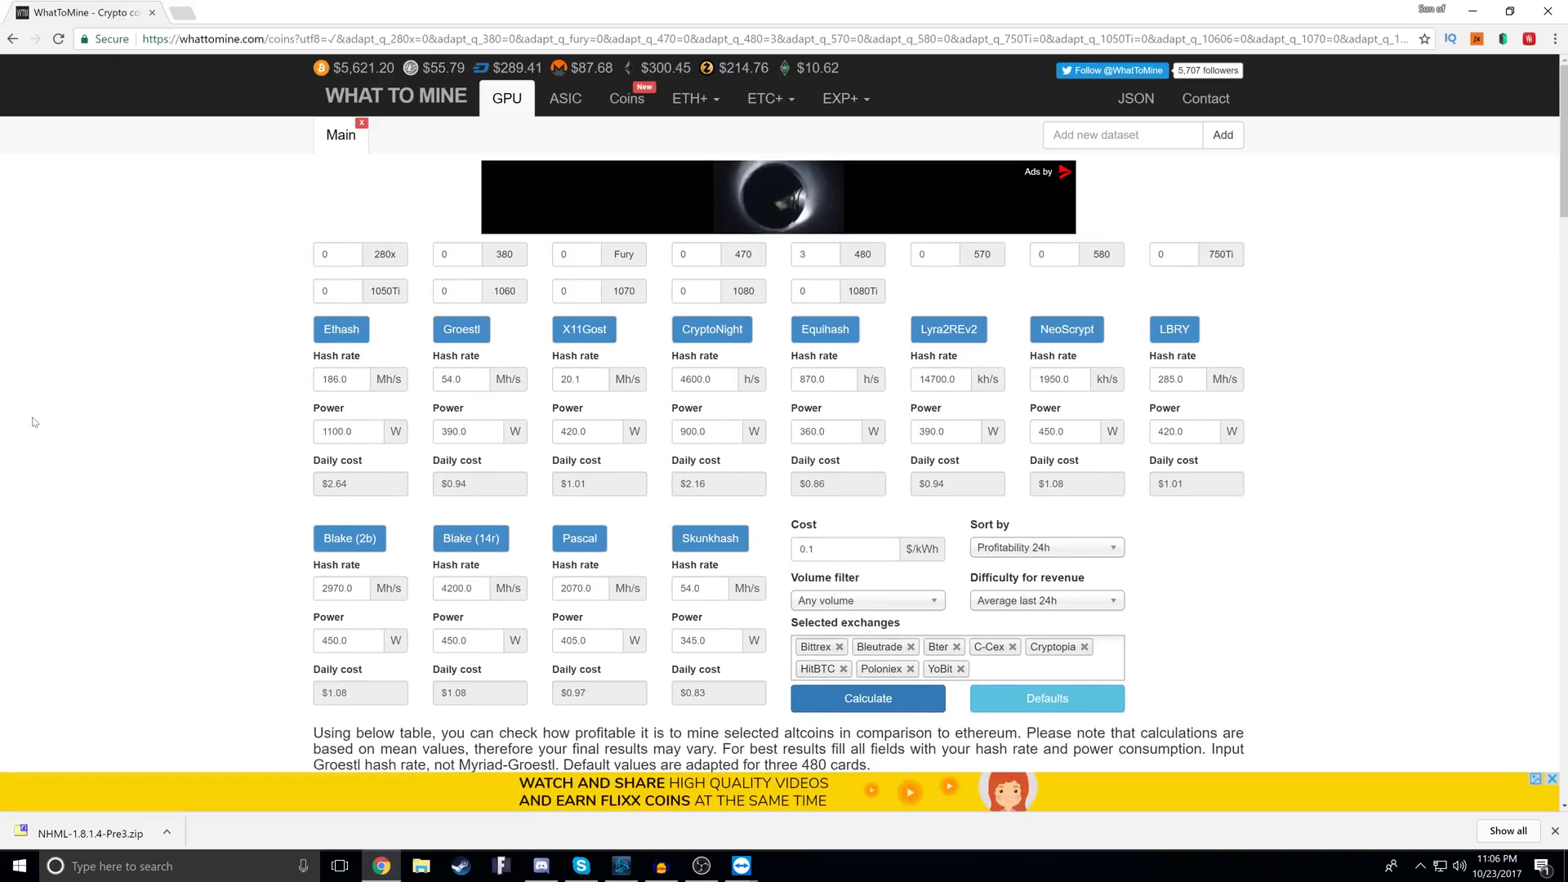
{"action": "scroll", "coordinate": [228, 424], "scroll_direction": "down", "scroll_amount": 5}
{"action": "scroll", "coordinate": [239, 433], "scroll_direction": "down", "scroll_amount": 6}
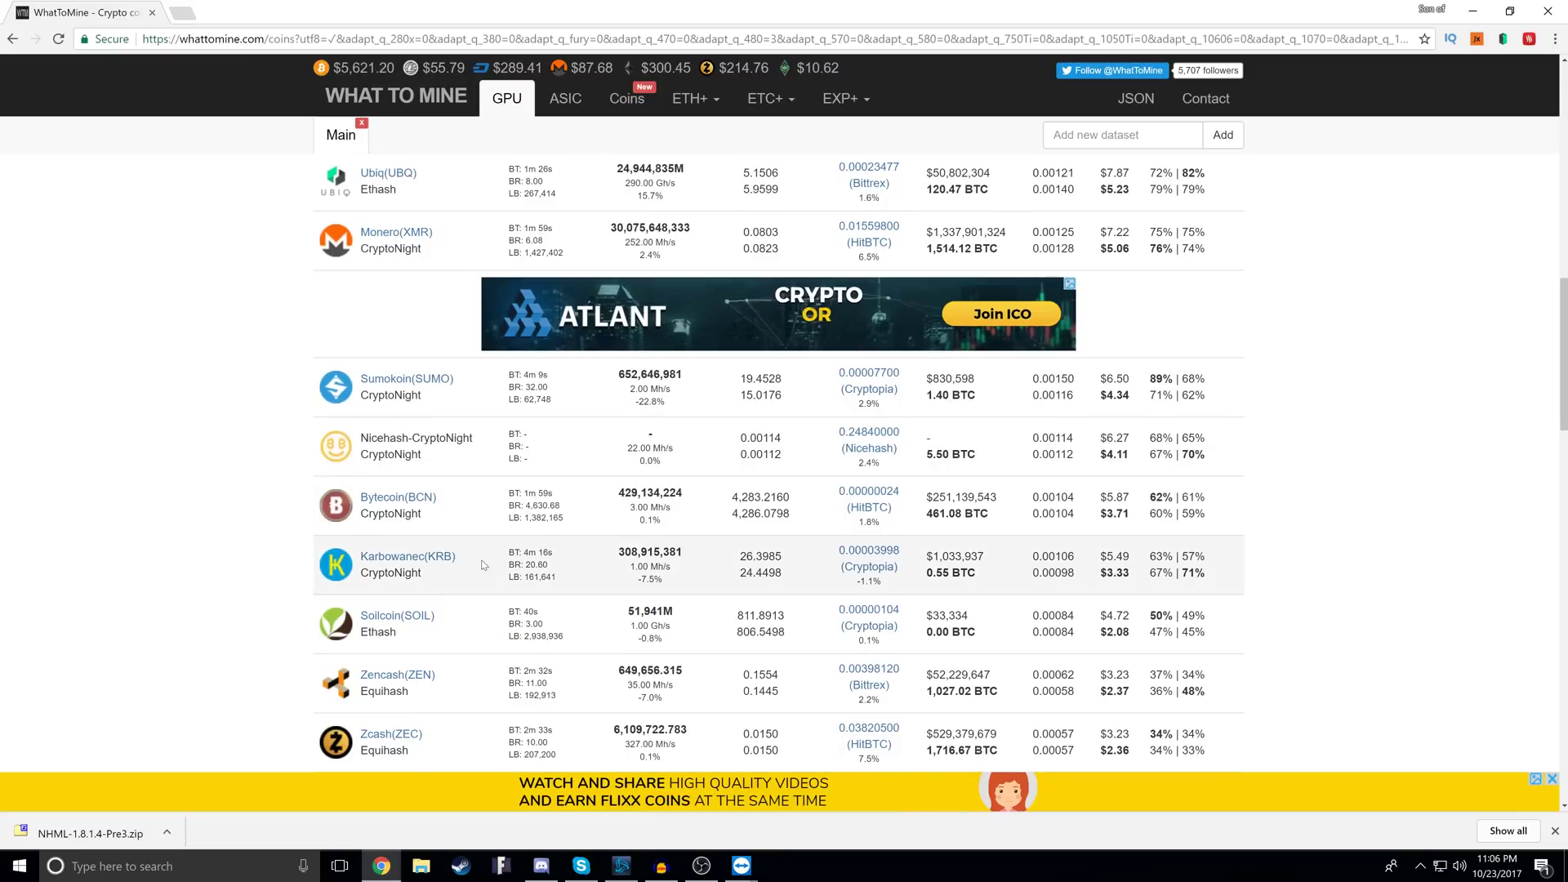
{"action": "scroll", "coordinate": [483, 565], "scroll_direction": "up", "scroll_amount": 6}
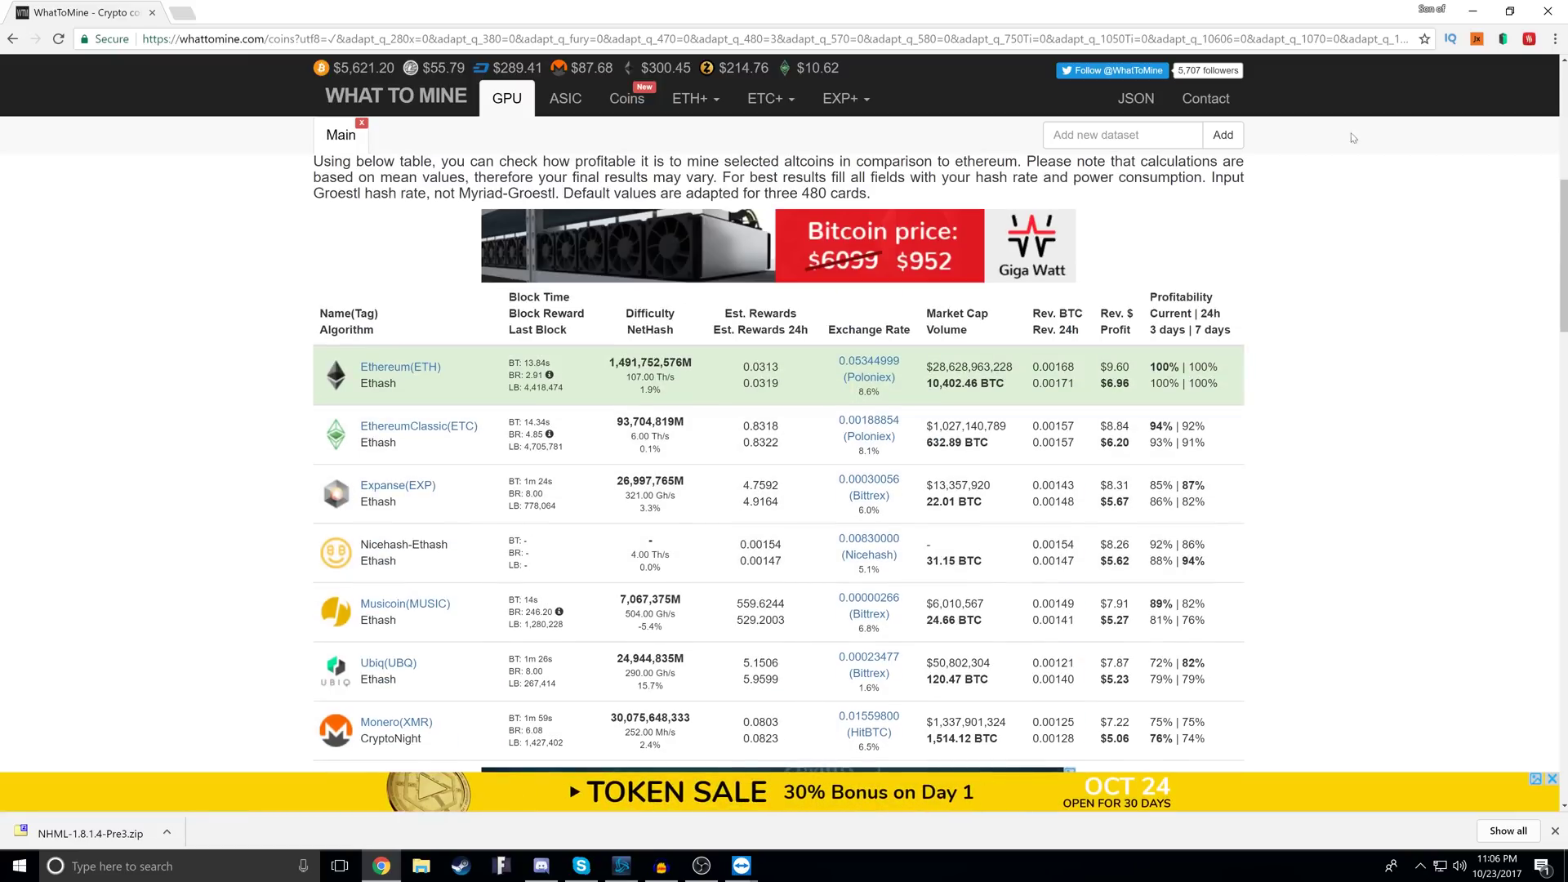
{"action": "left_click", "coordinate": [1548, 12]}
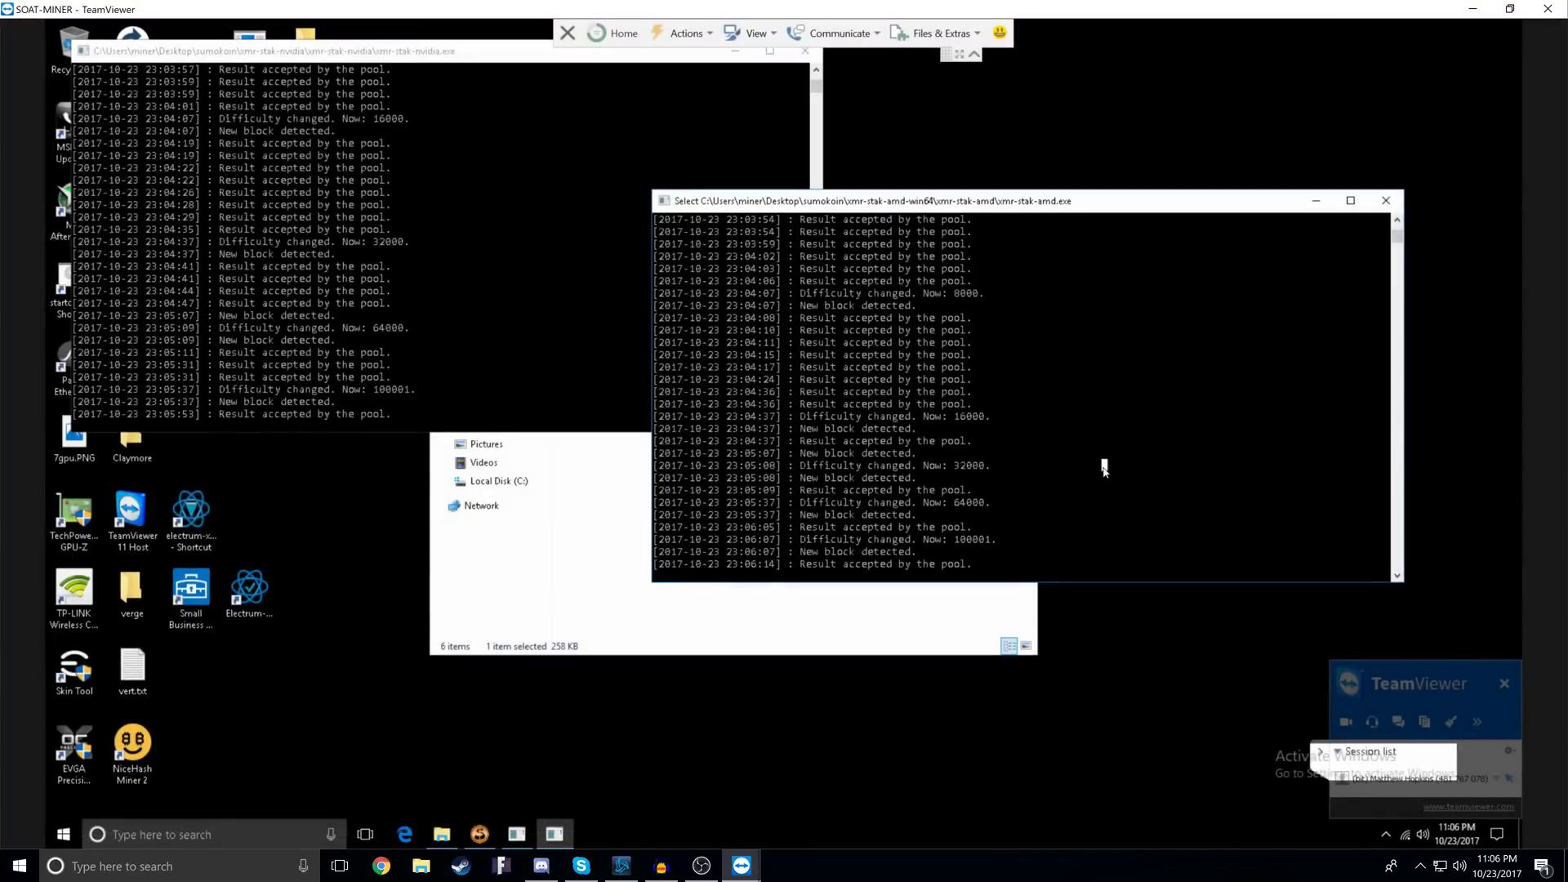